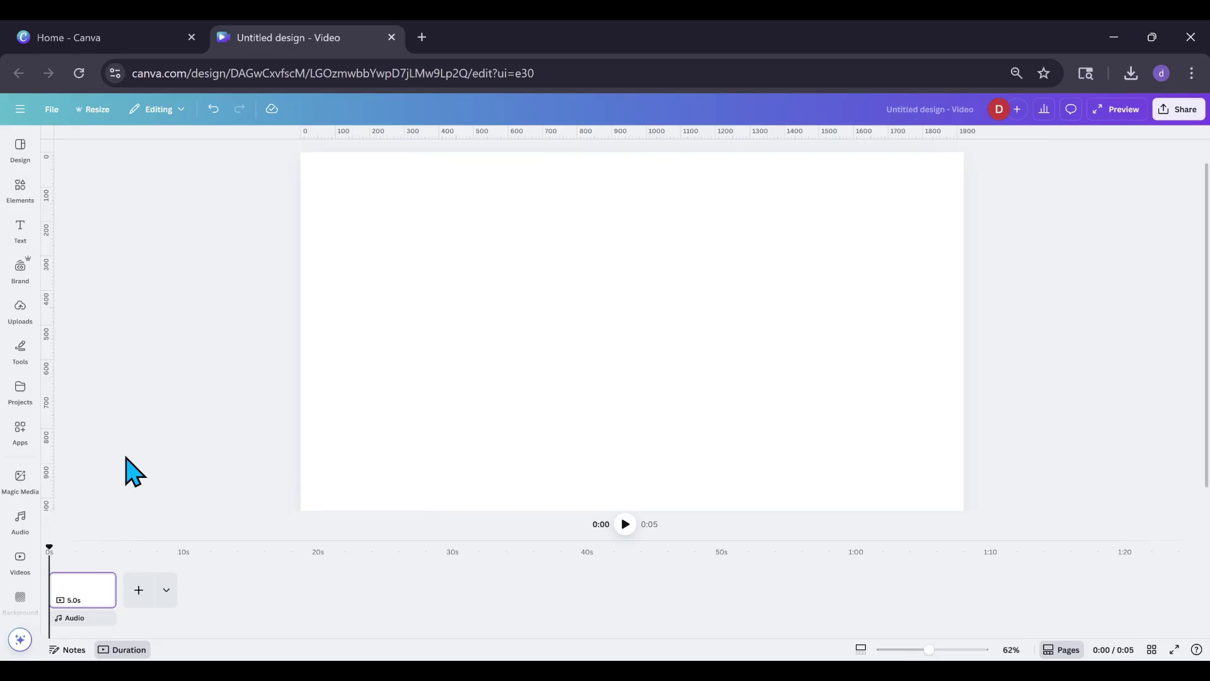
Step: Add the woman's portrait from Uploads, centre it, and remove its background
click(20, 309)
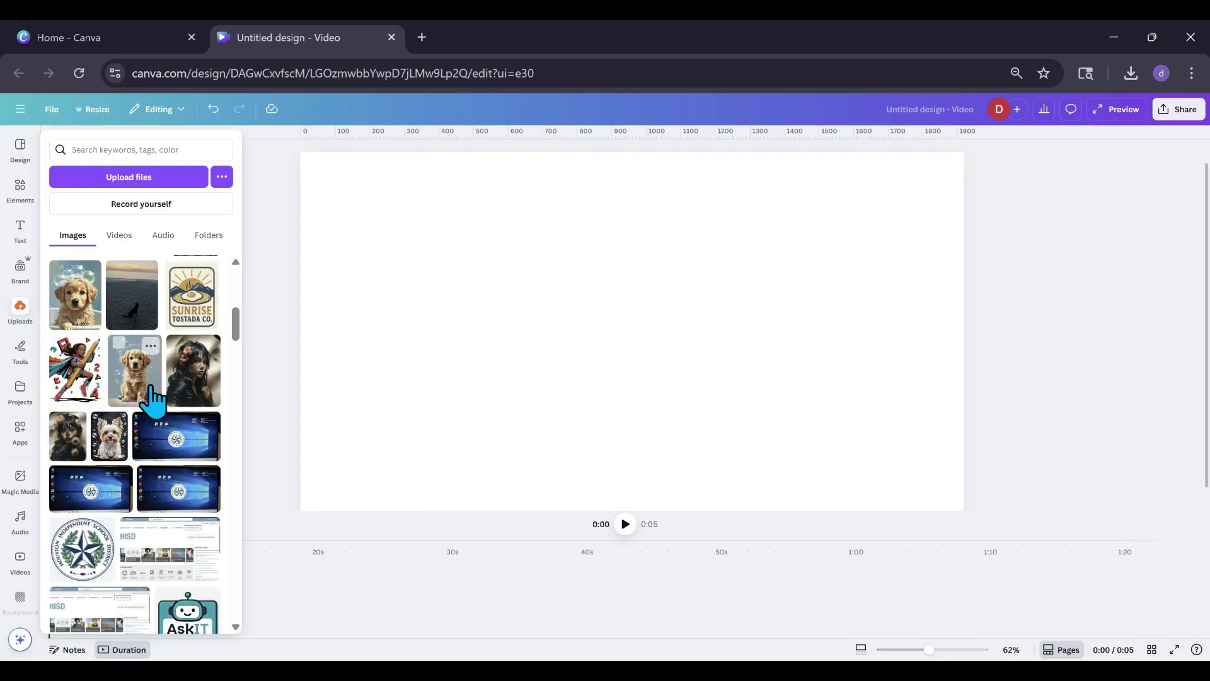
click(184, 410)
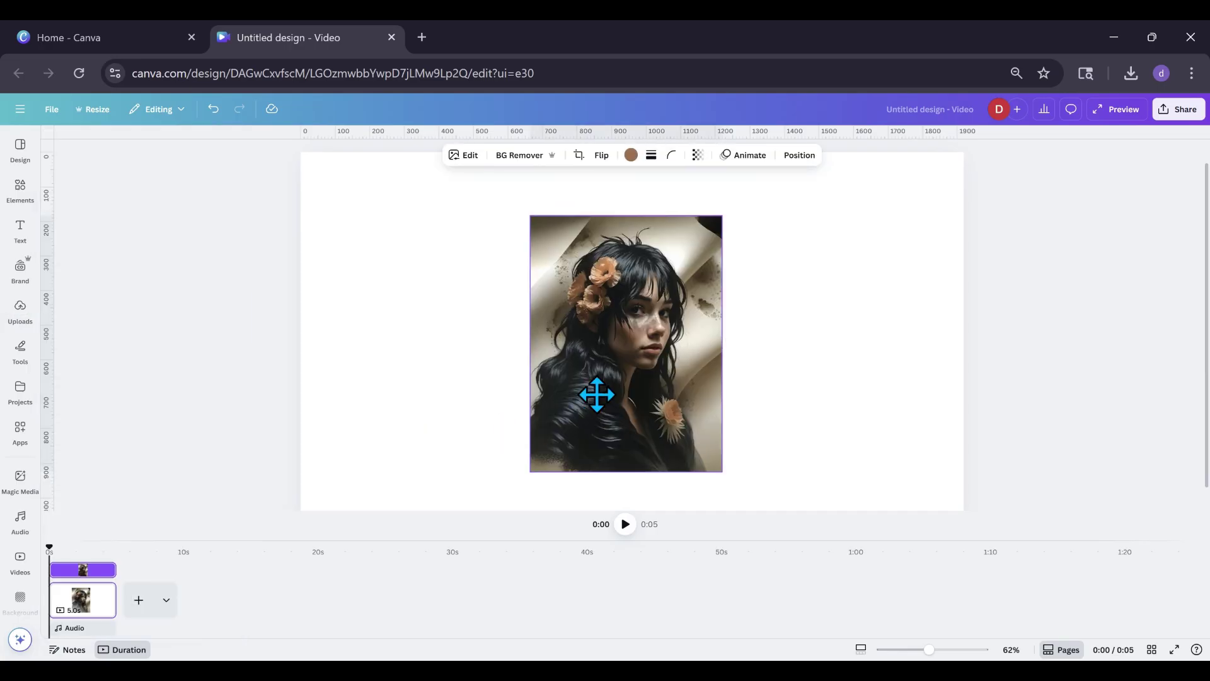
drag(597, 394, 642, 363)
click(521, 155)
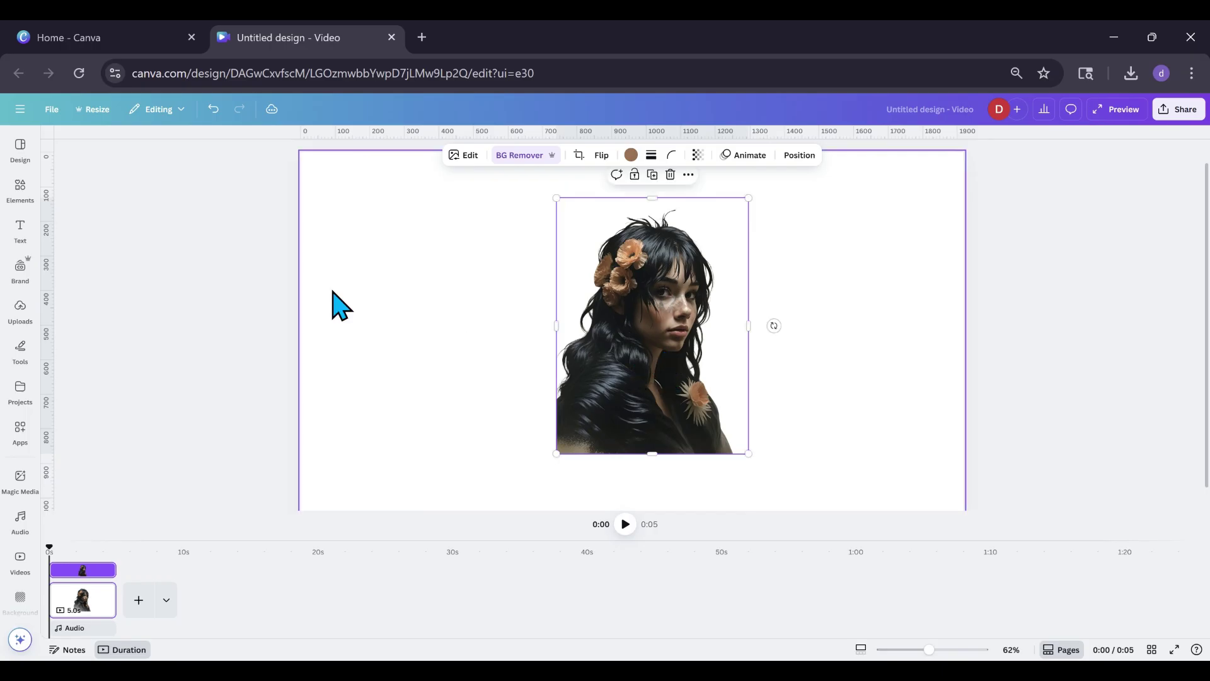
Step: Add a beige square and stretch it into a wide rectangle over her lower half
click(38, 308)
click(23, 195)
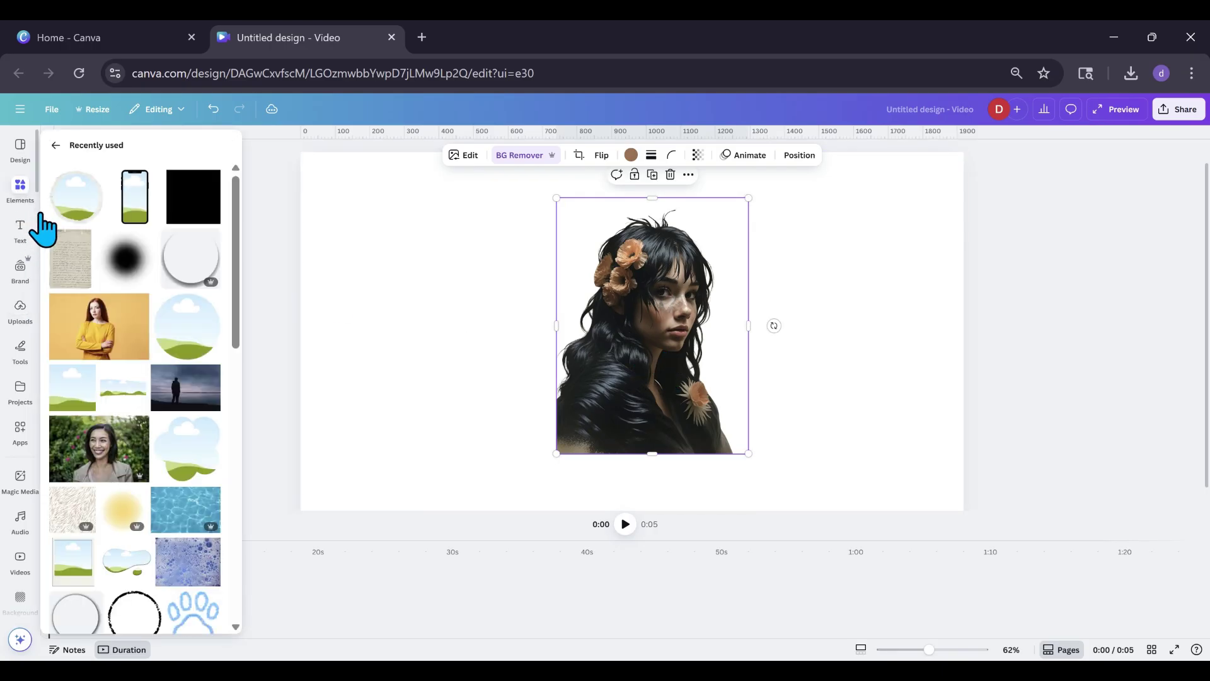
click(56, 145)
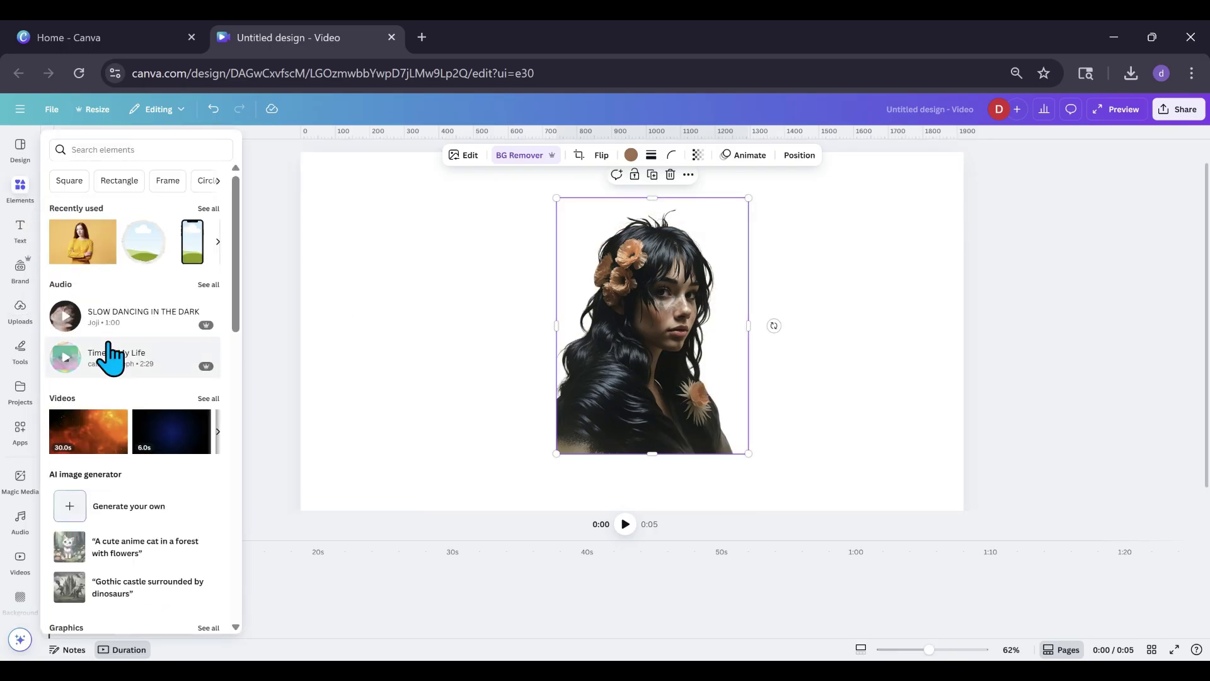
scroll(107, 353, down, 4)
scroll(110, 360, down, 5)
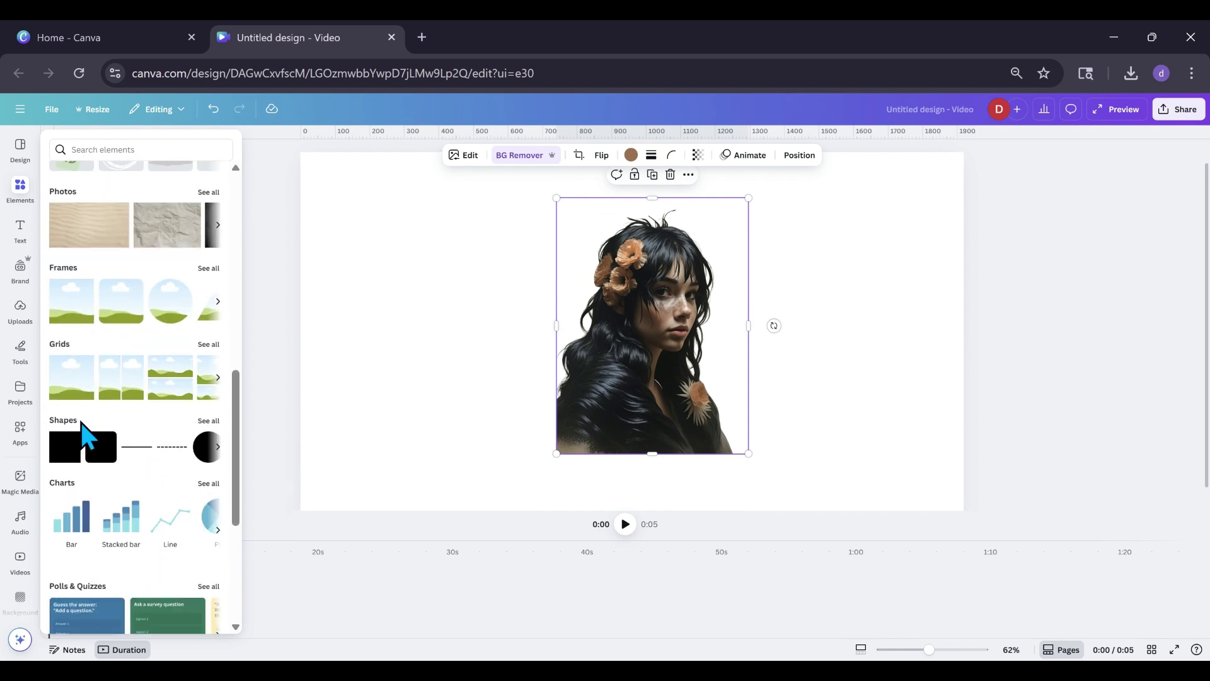
click(57, 460)
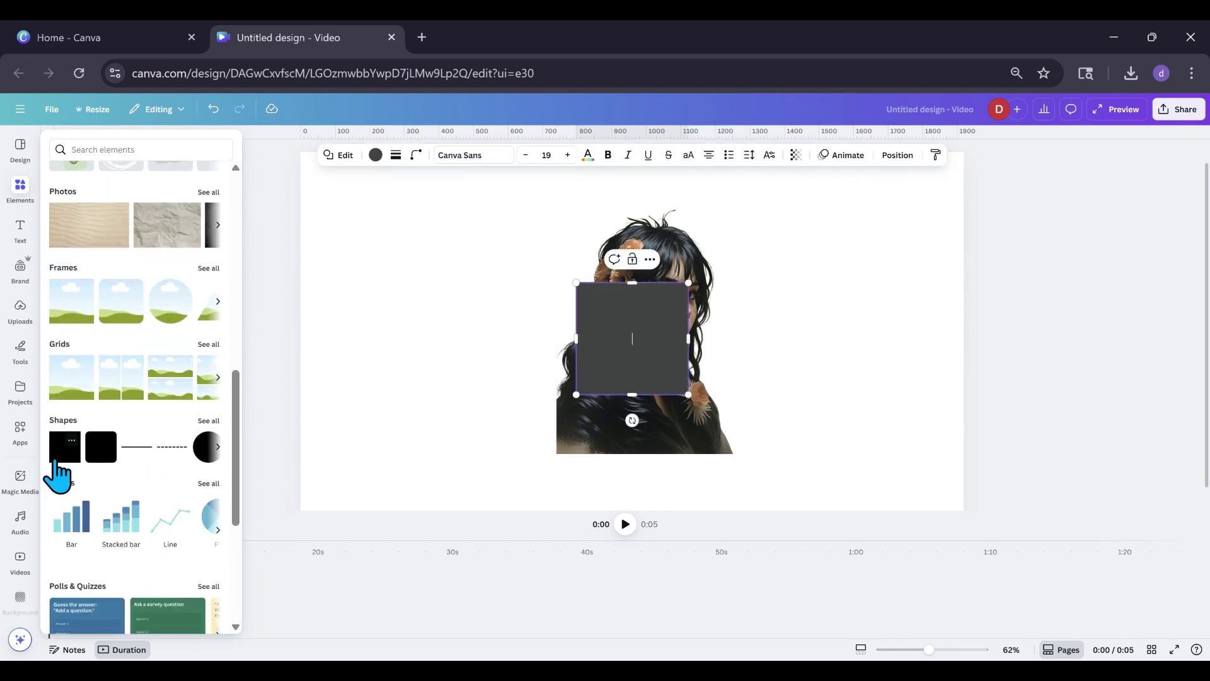
click(239, 460)
click(375, 155)
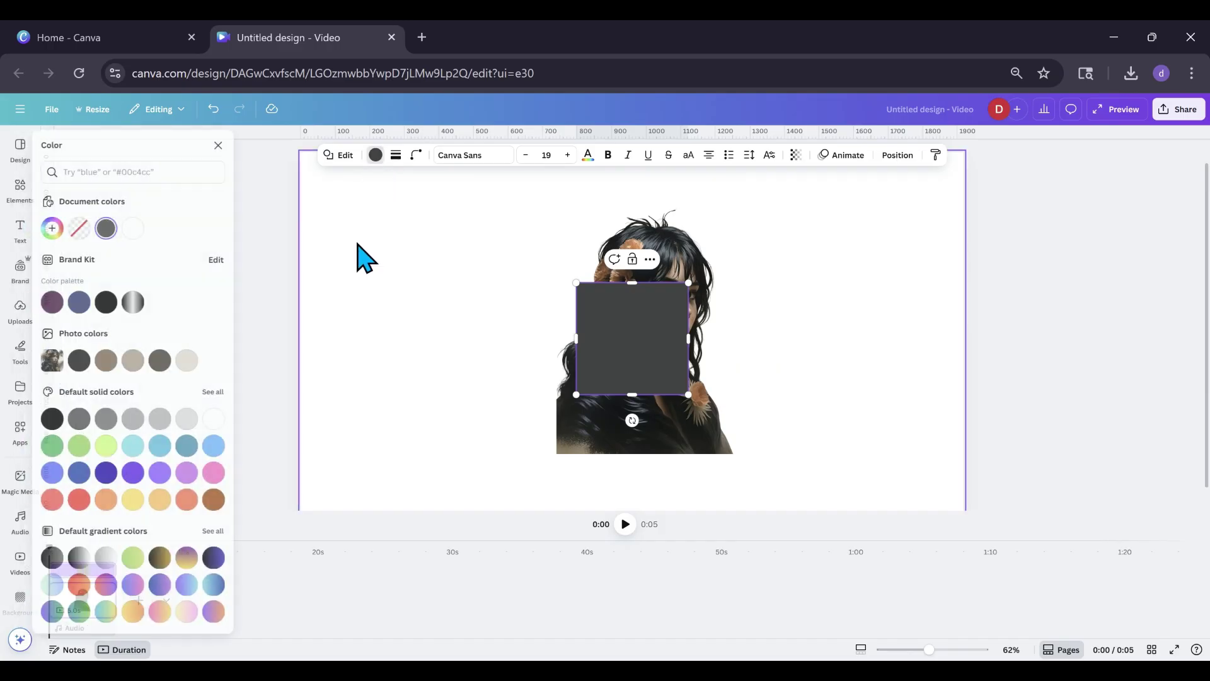
click(138, 364)
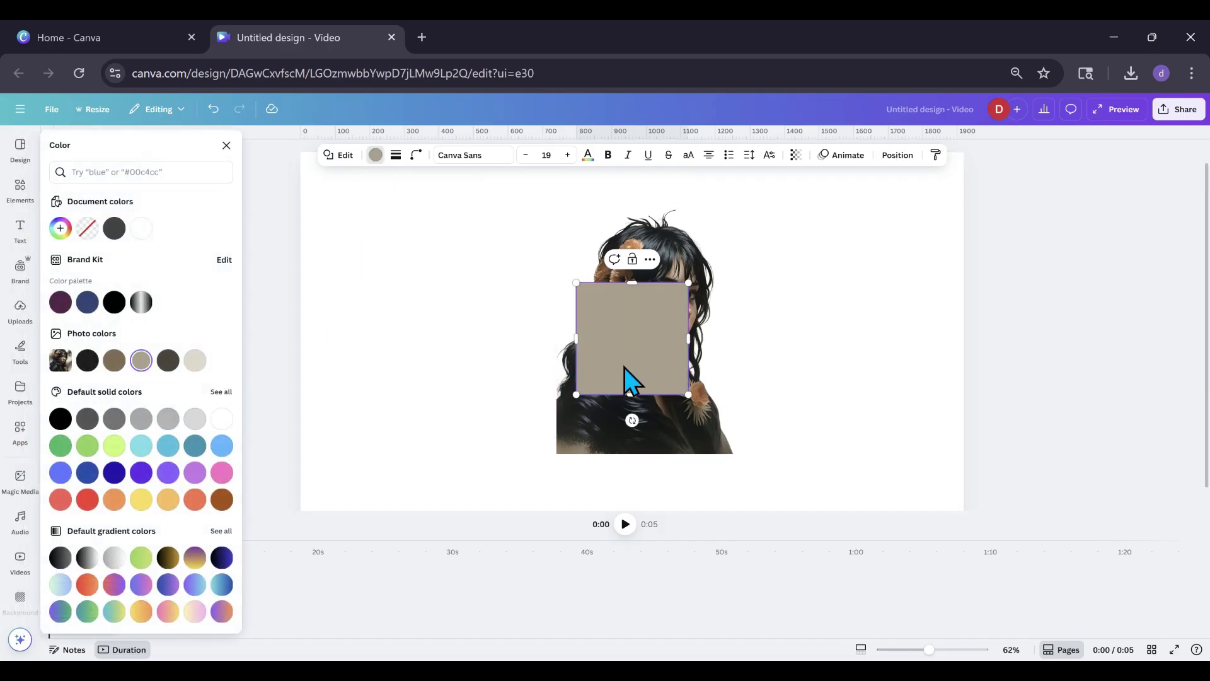
drag(624, 368, 596, 422)
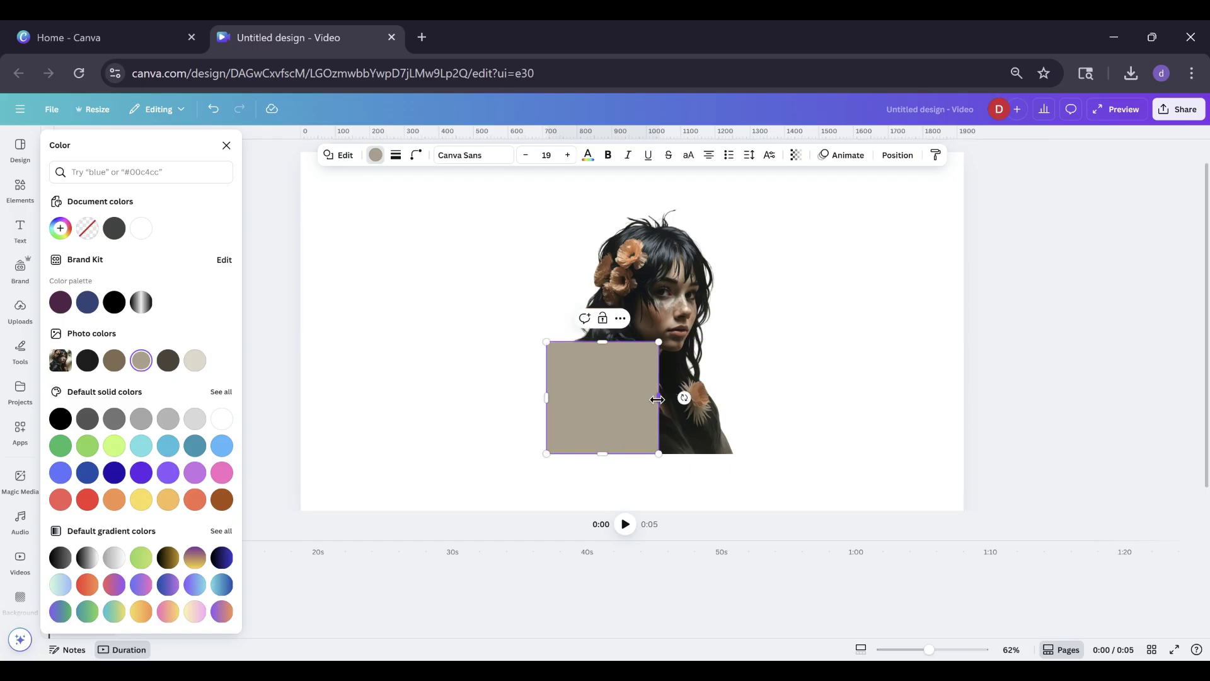
drag(657, 399, 748, 400)
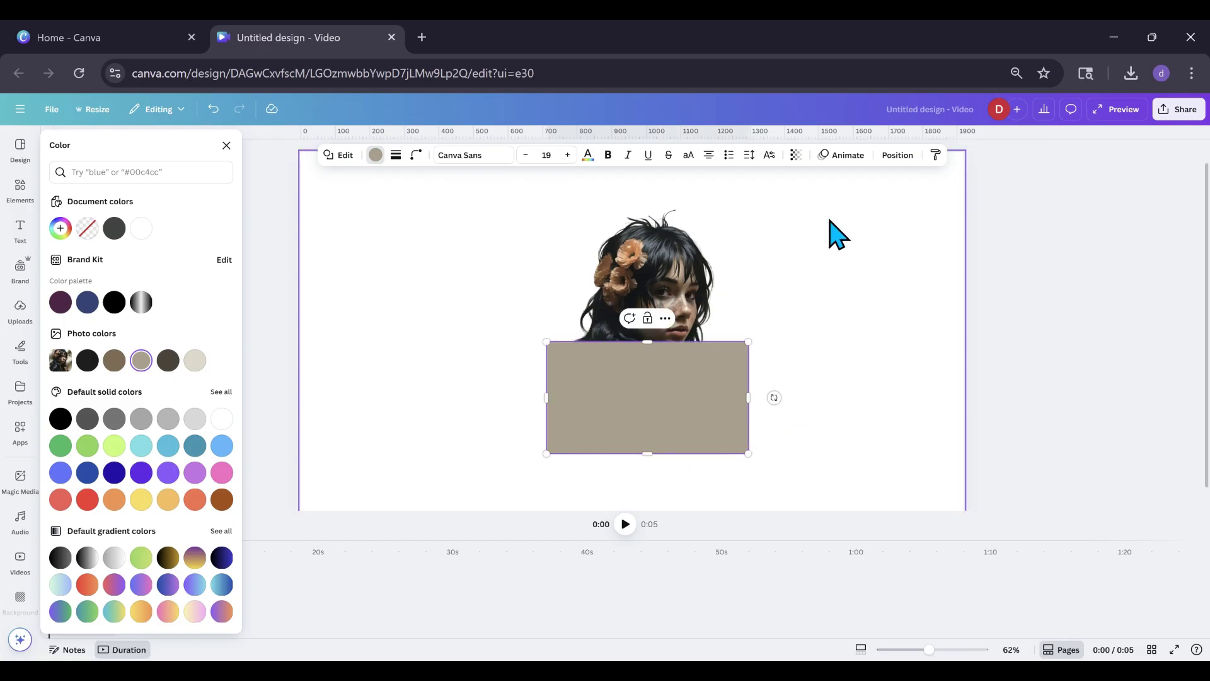
click(898, 155)
Step: Move the beige rectangle behind the photo and round its corners
drag(150, 247, 146, 295)
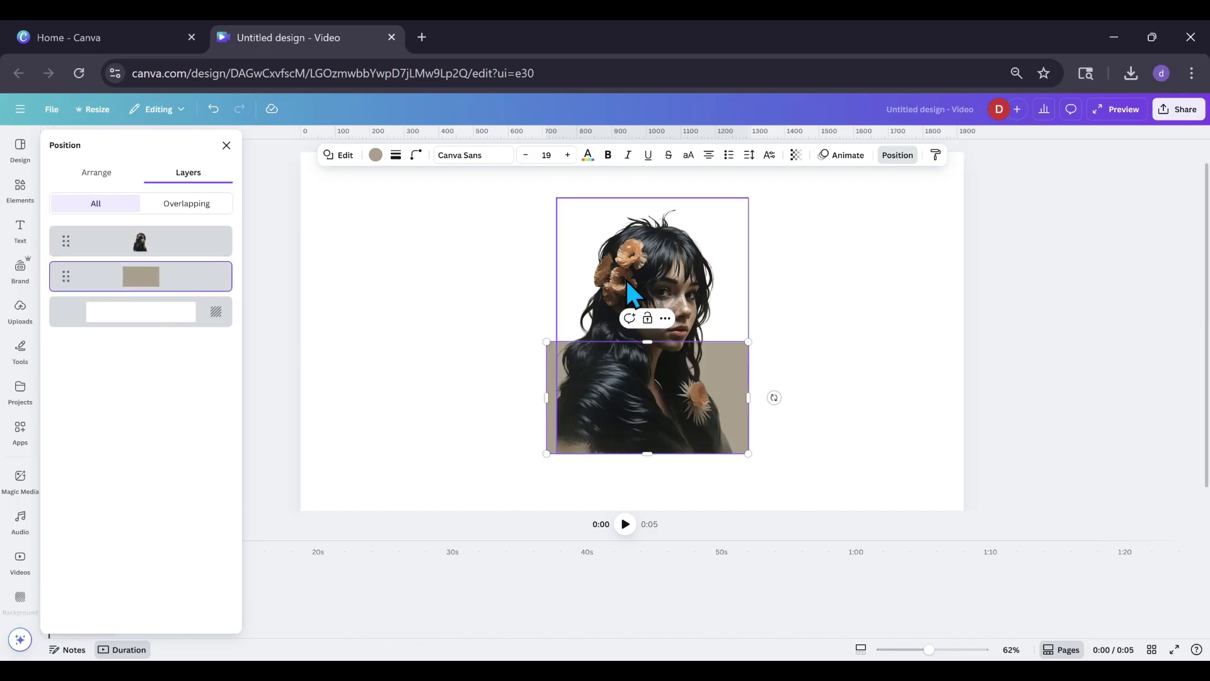
click(416, 155)
drag(358, 200, 377, 201)
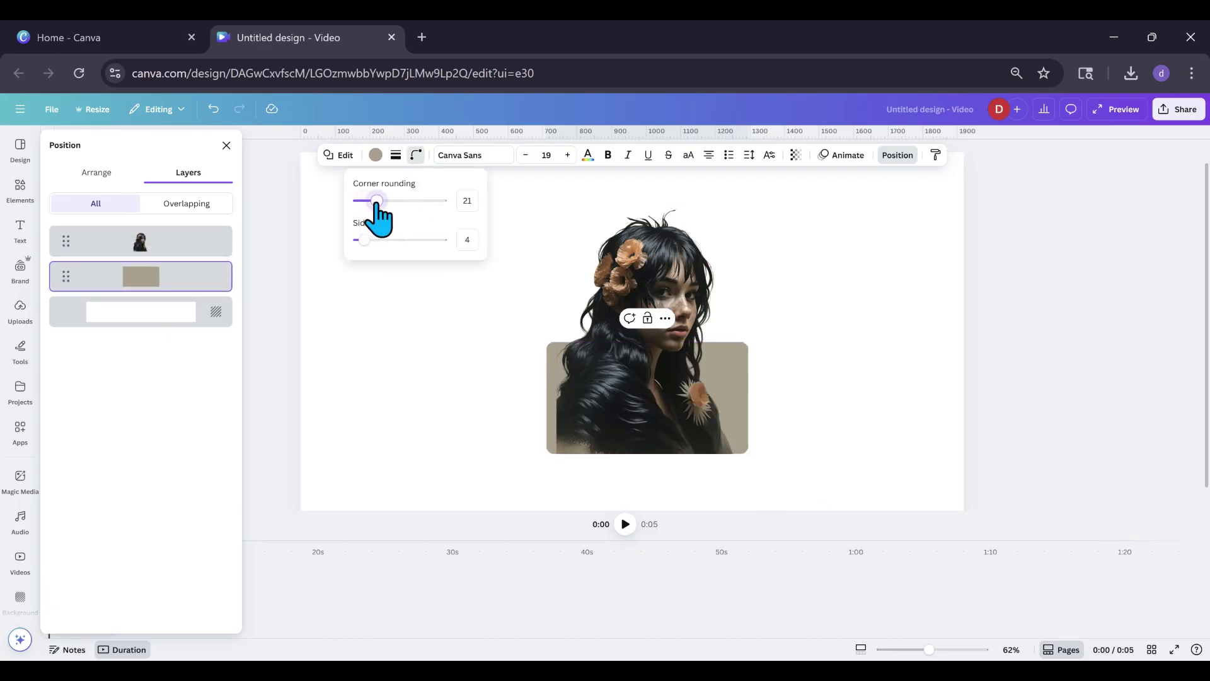
Step: Enlarge the portrait upward and give it a corner rounding of 20
click(616, 287)
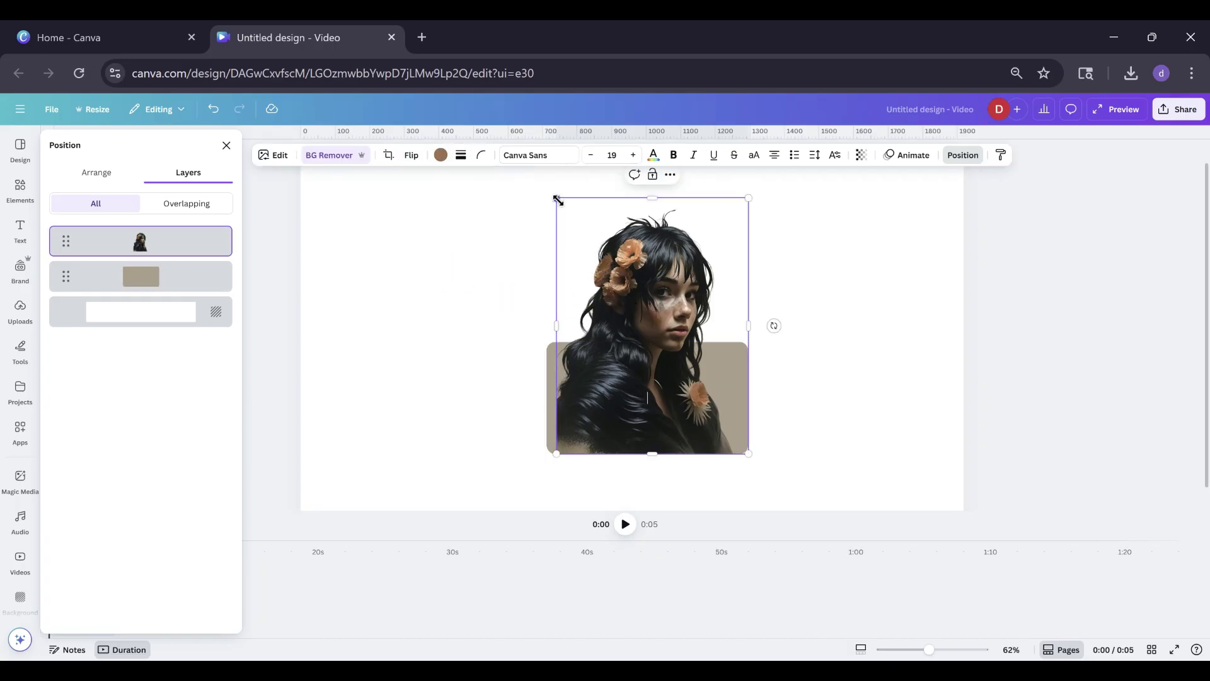
drag(558, 201, 547, 184)
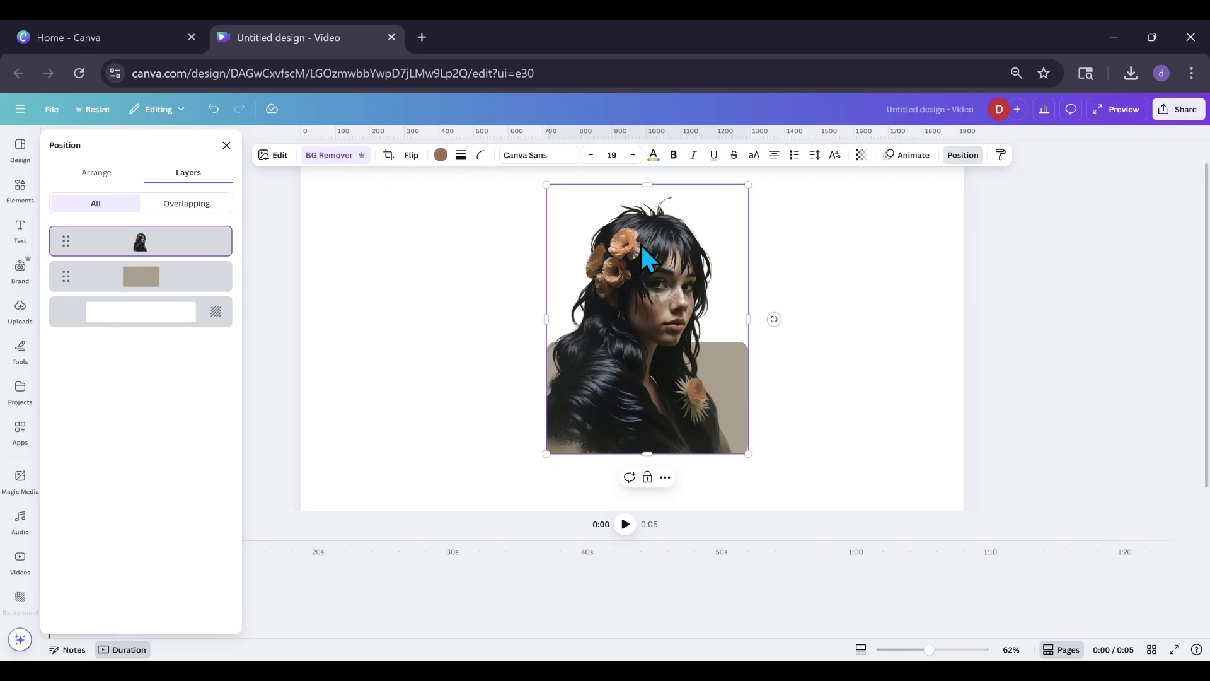
click(481, 156)
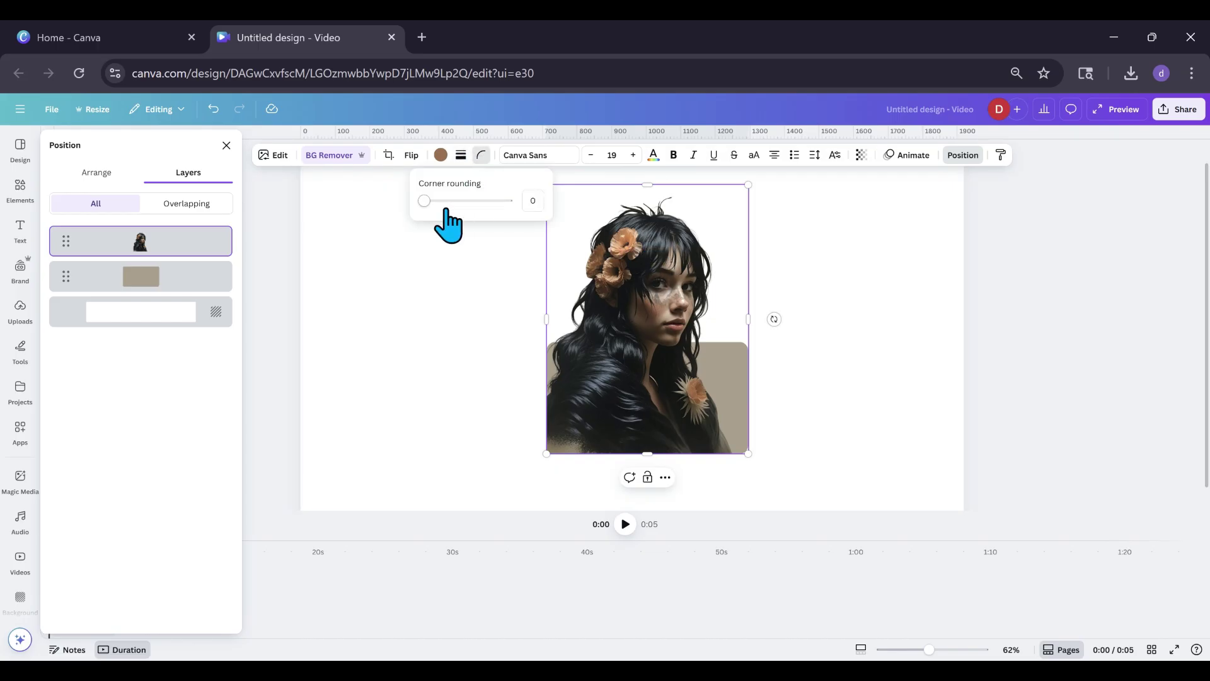
drag(423, 200, 441, 202)
click(767, 411)
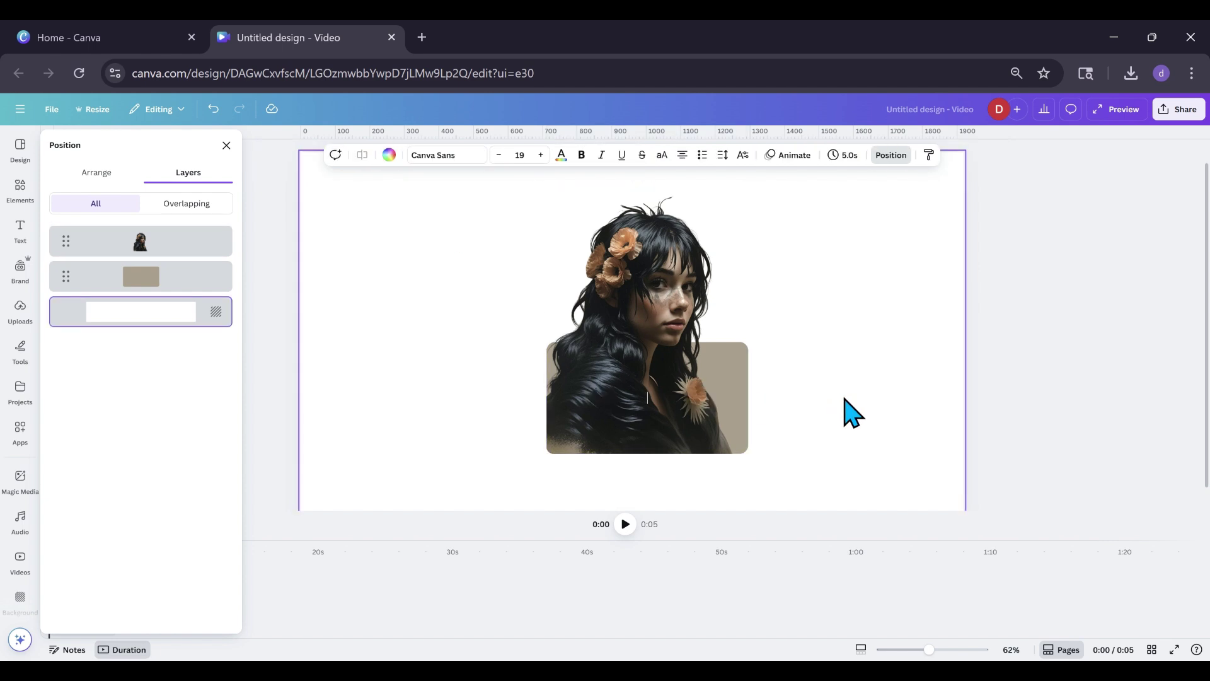
drag(402, 251, 767, 486)
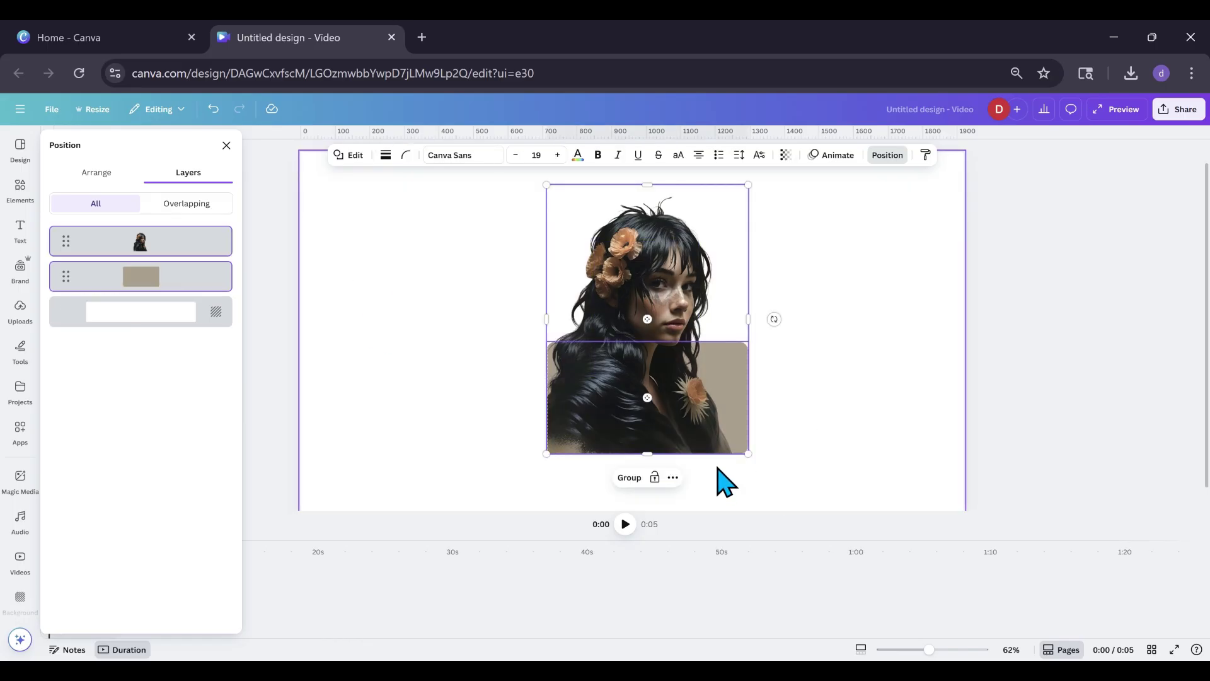
click(746, 196)
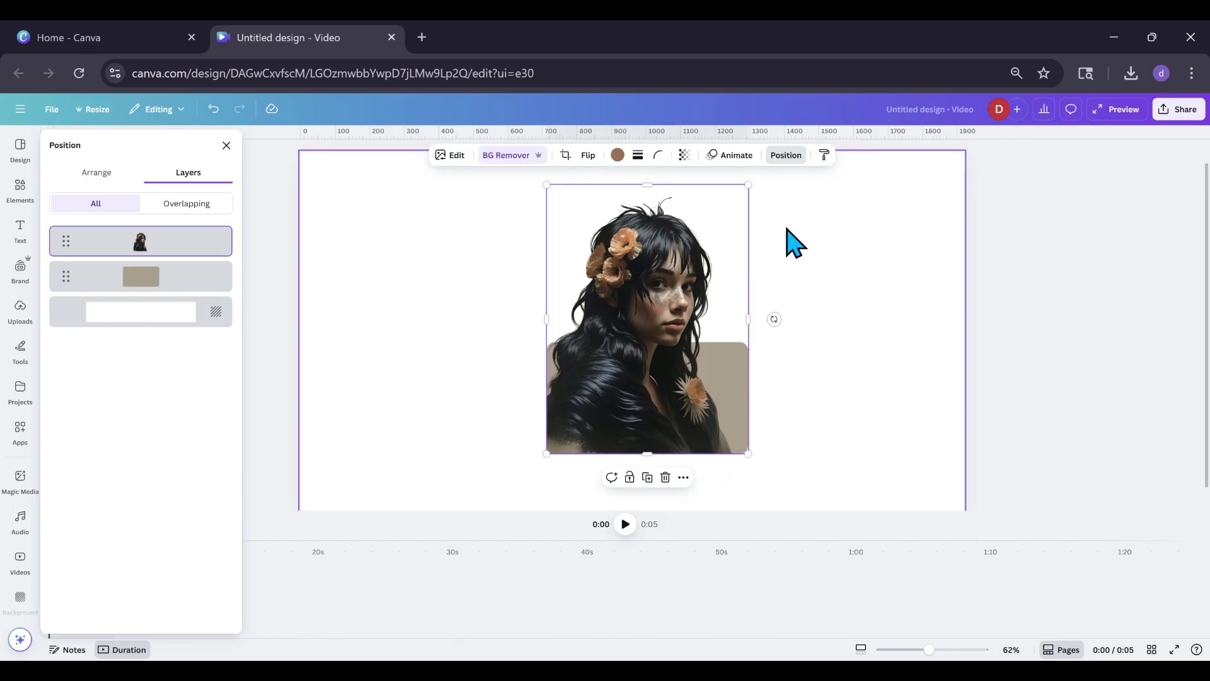
Step: Shrink the portrait and beige rectangle together and move them to the upper left
shift+click(716, 396)
drag(750, 186, 669, 289)
drag(641, 403, 412, 261)
Step: Add the dog photo from Uploads to the page
click(13, 321)
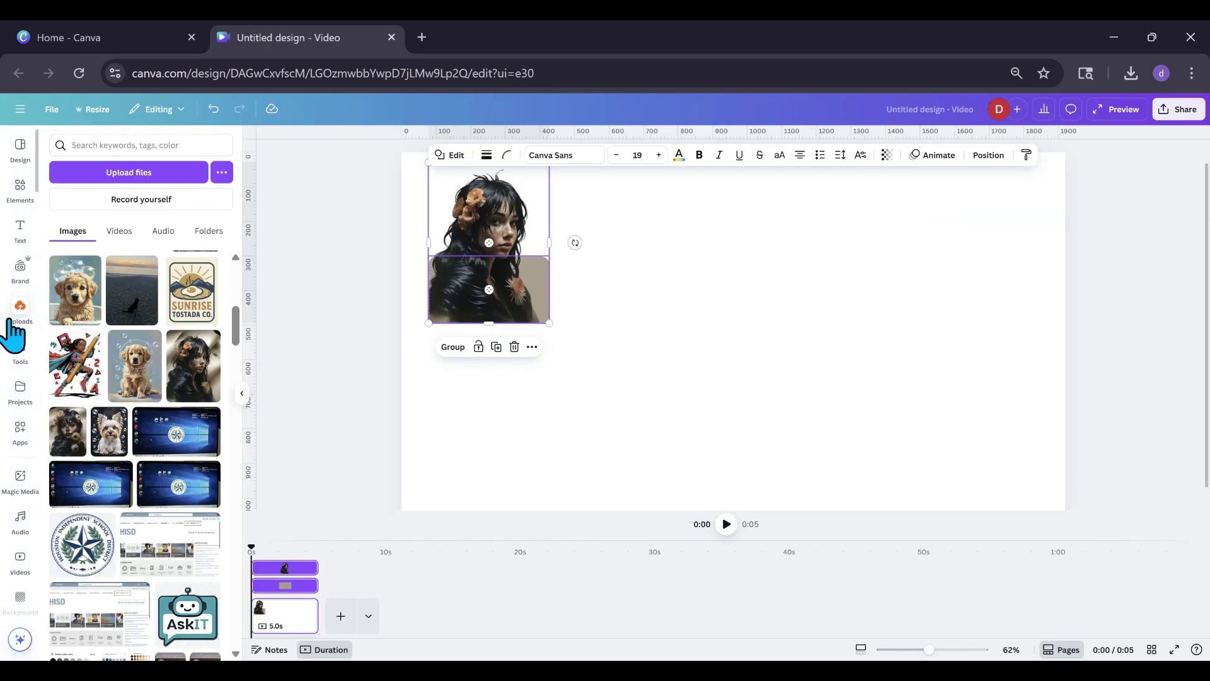
scroll(131, 406, down, 8)
scroll(131, 406, down, 10)
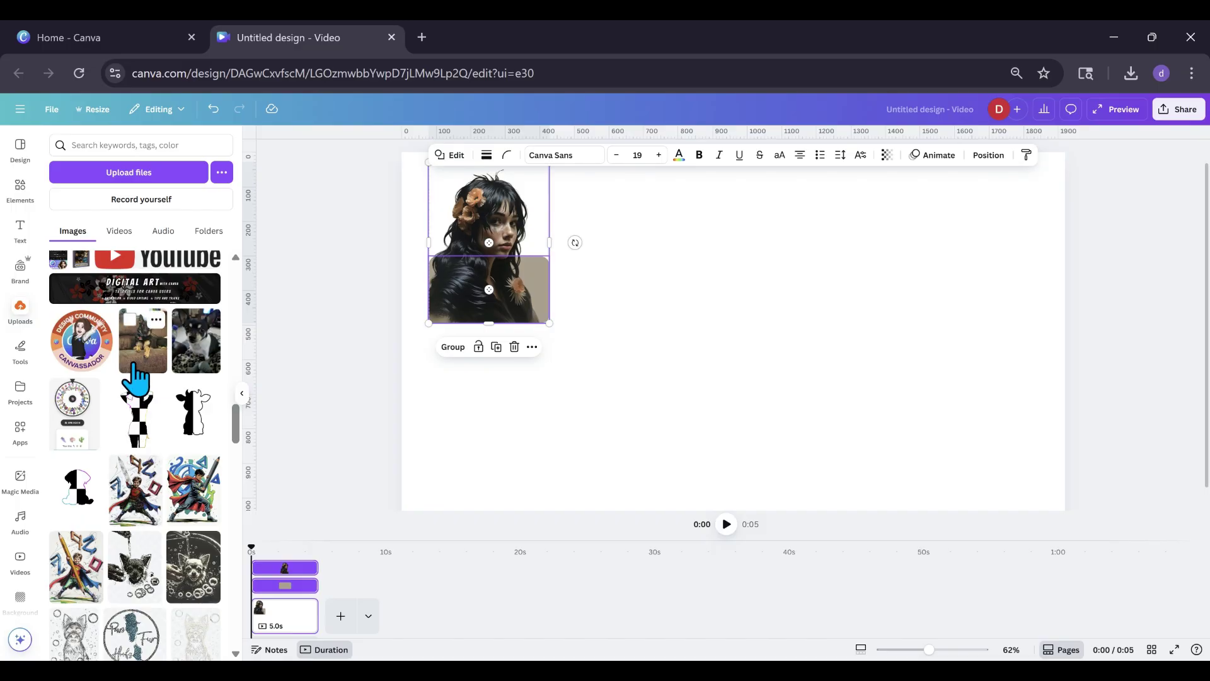
click(135, 378)
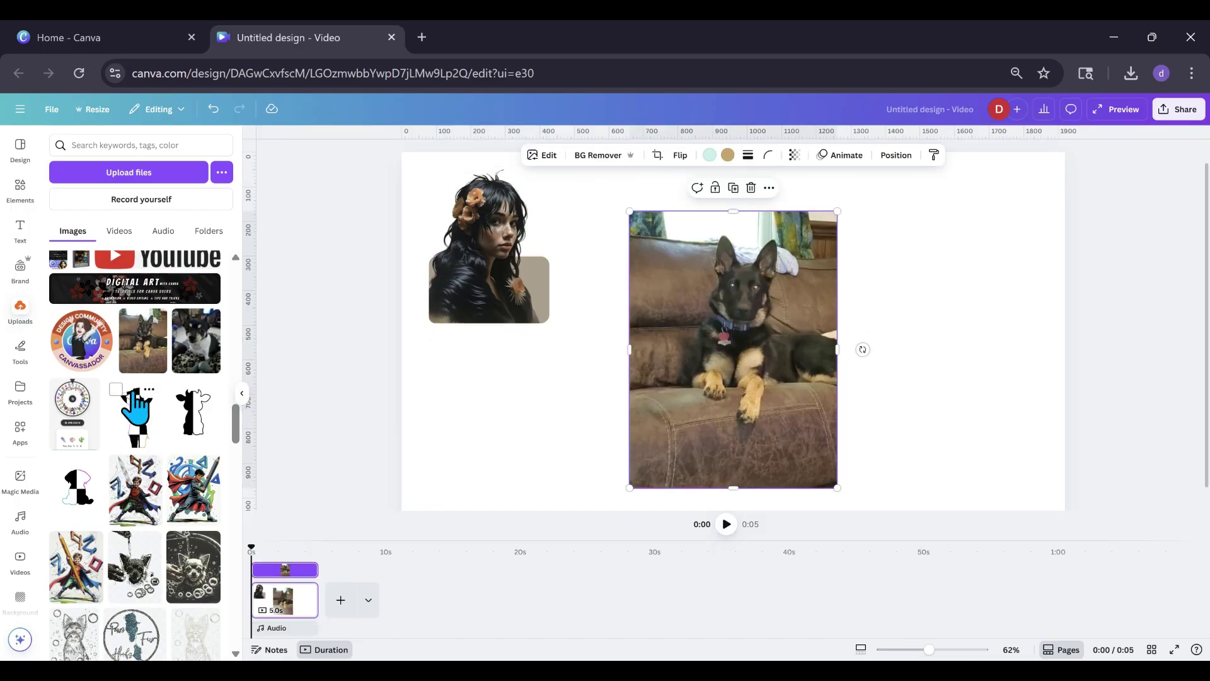
Step: Add a phone-shaped frame behind the dog photo, then move the dog photo aside and duplicate it
click(19, 190)
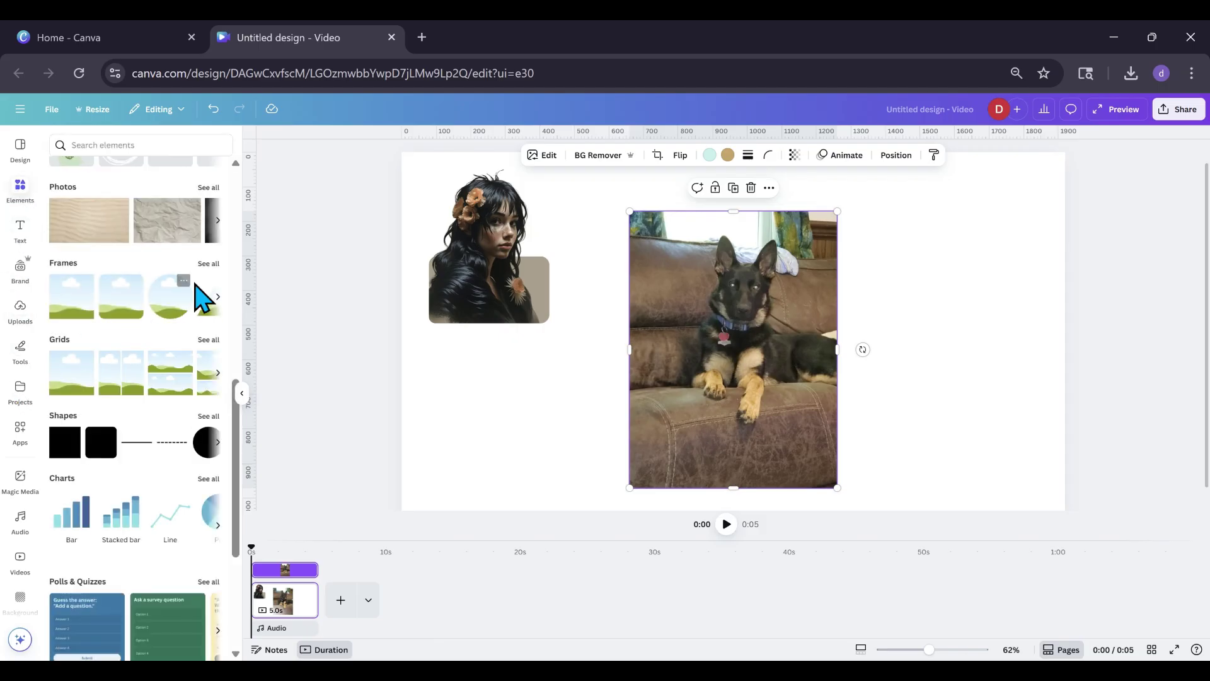
click(209, 263)
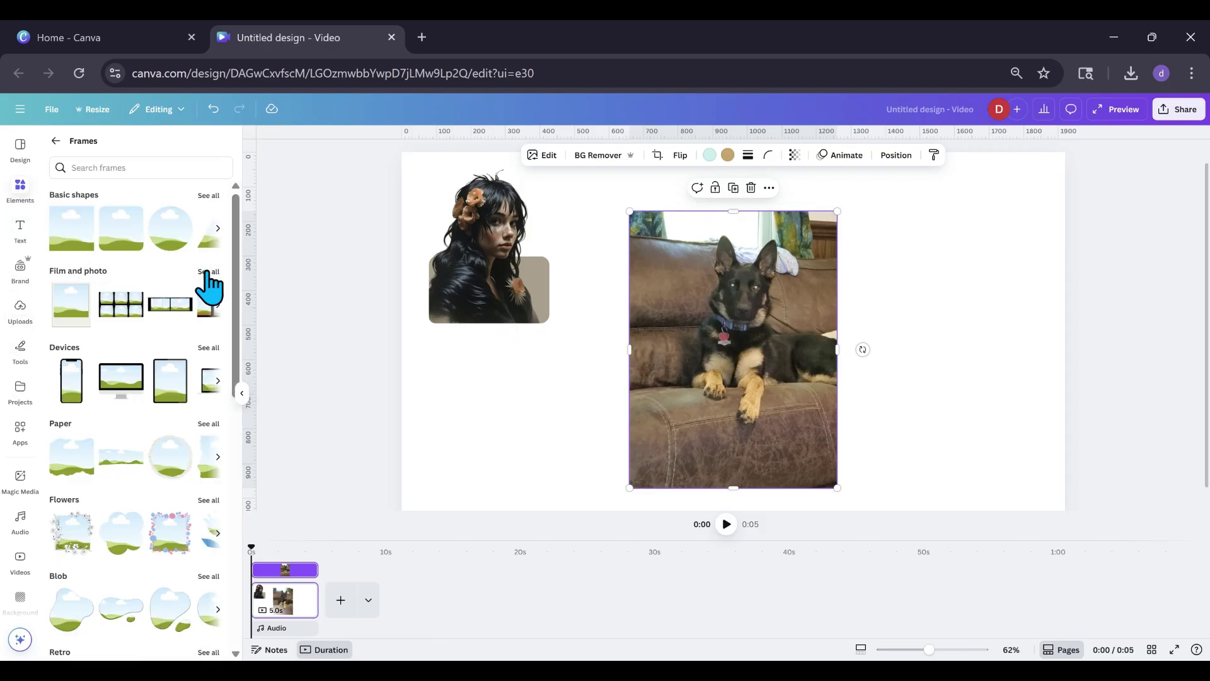
click(129, 466)
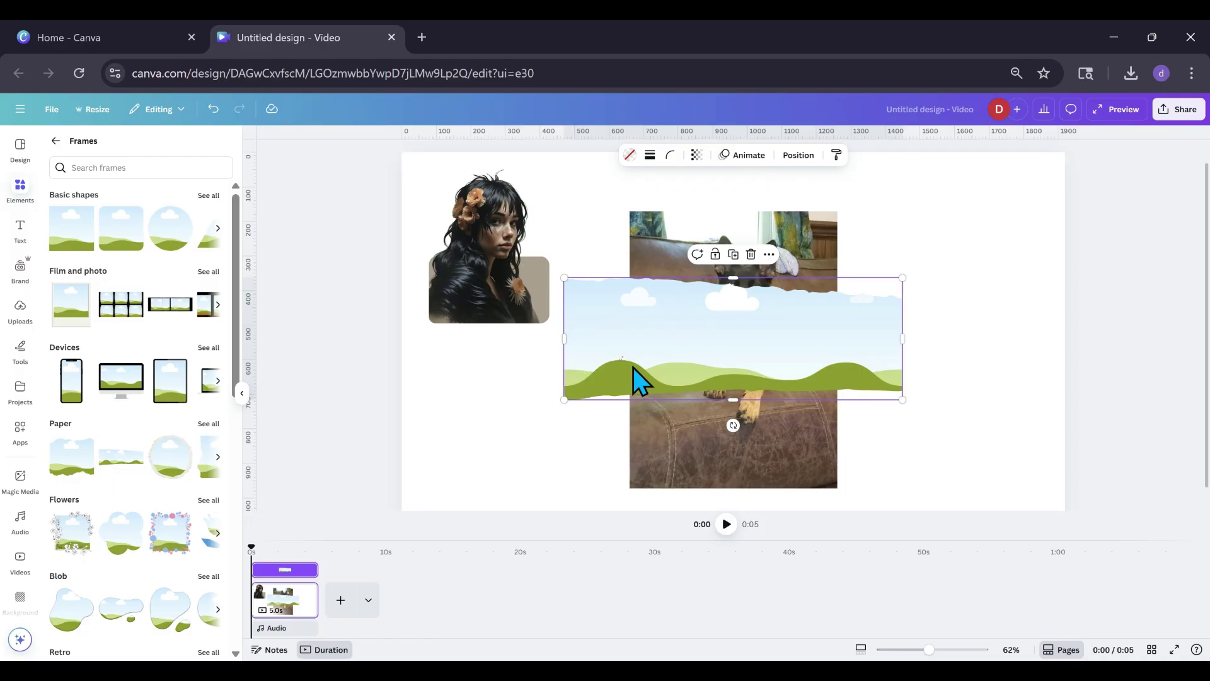
drag(665, 351, 658, 430)
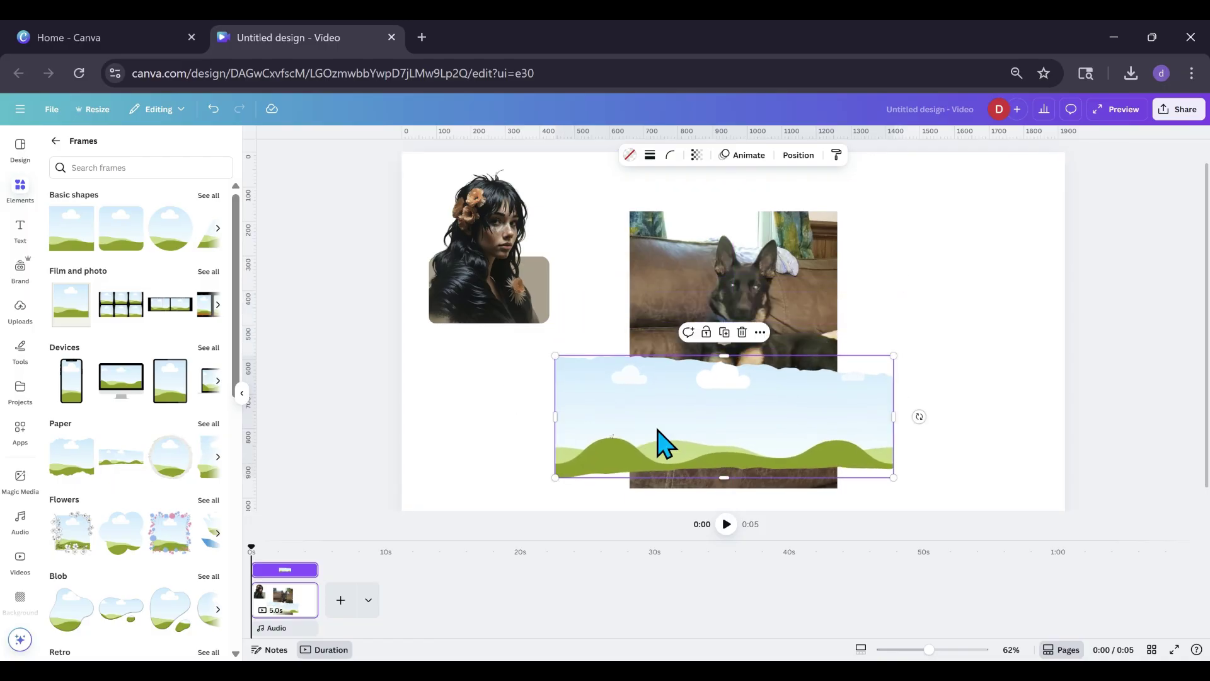
click(742, 332)
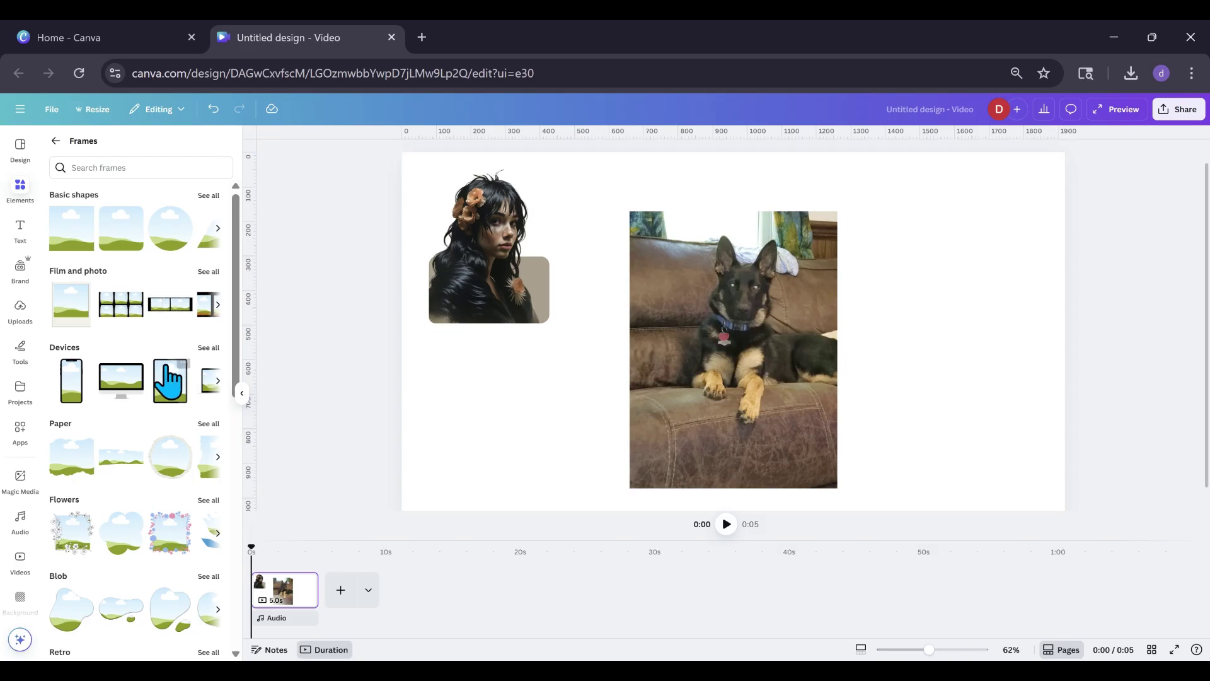
click(76, 394)
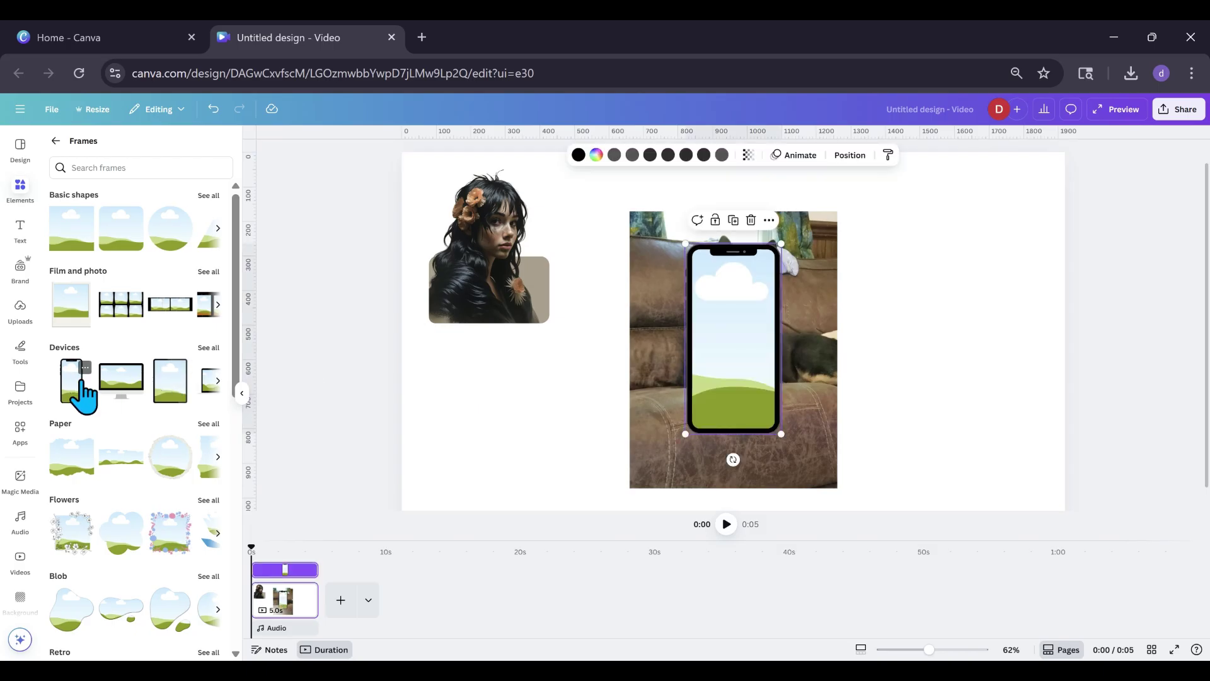
drag(715, 364, 699, 375)
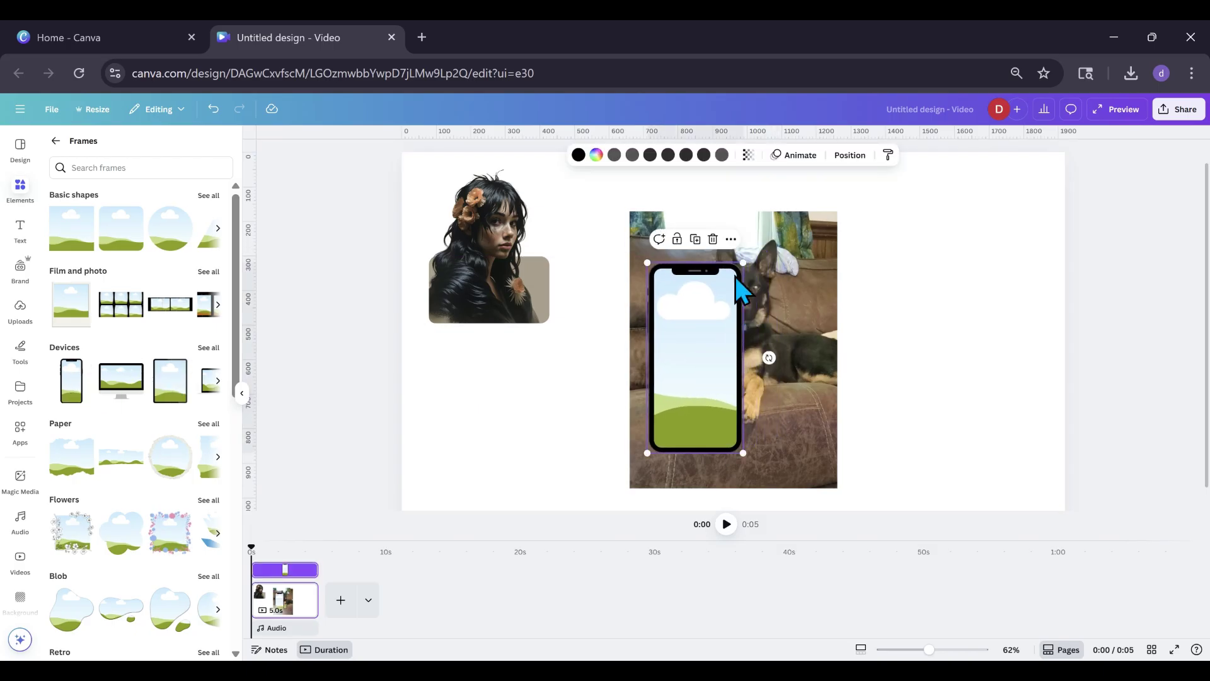
click(730, 238)
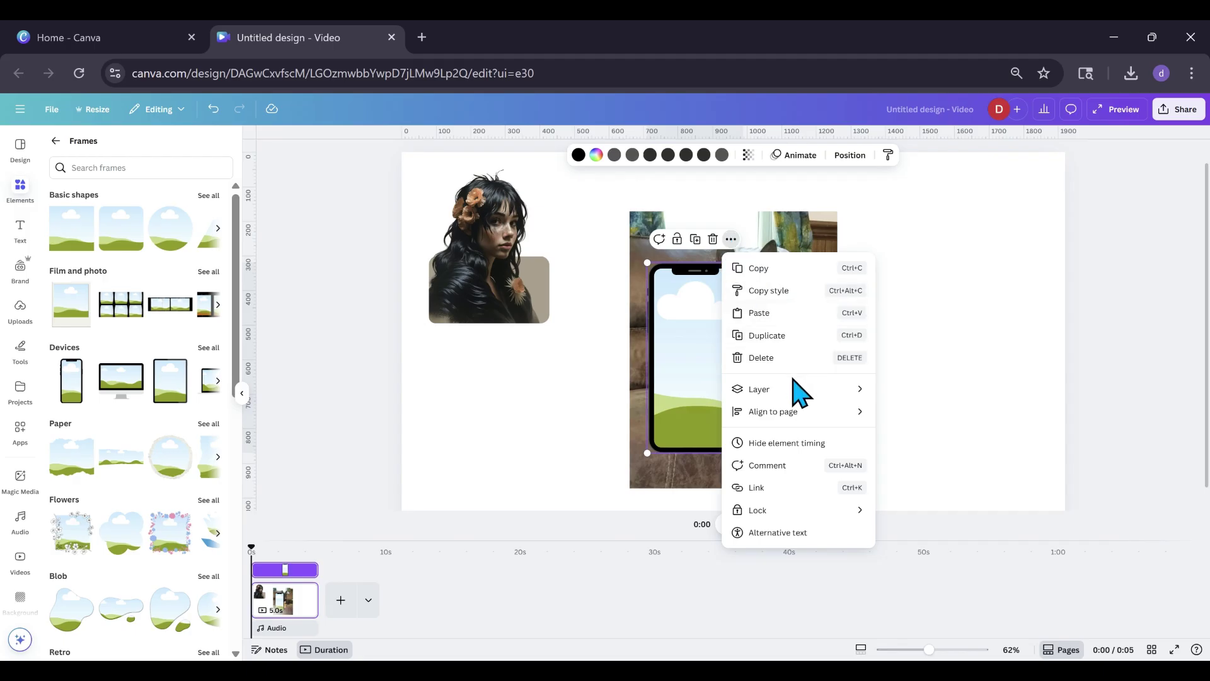
mouse_move(810, 394)
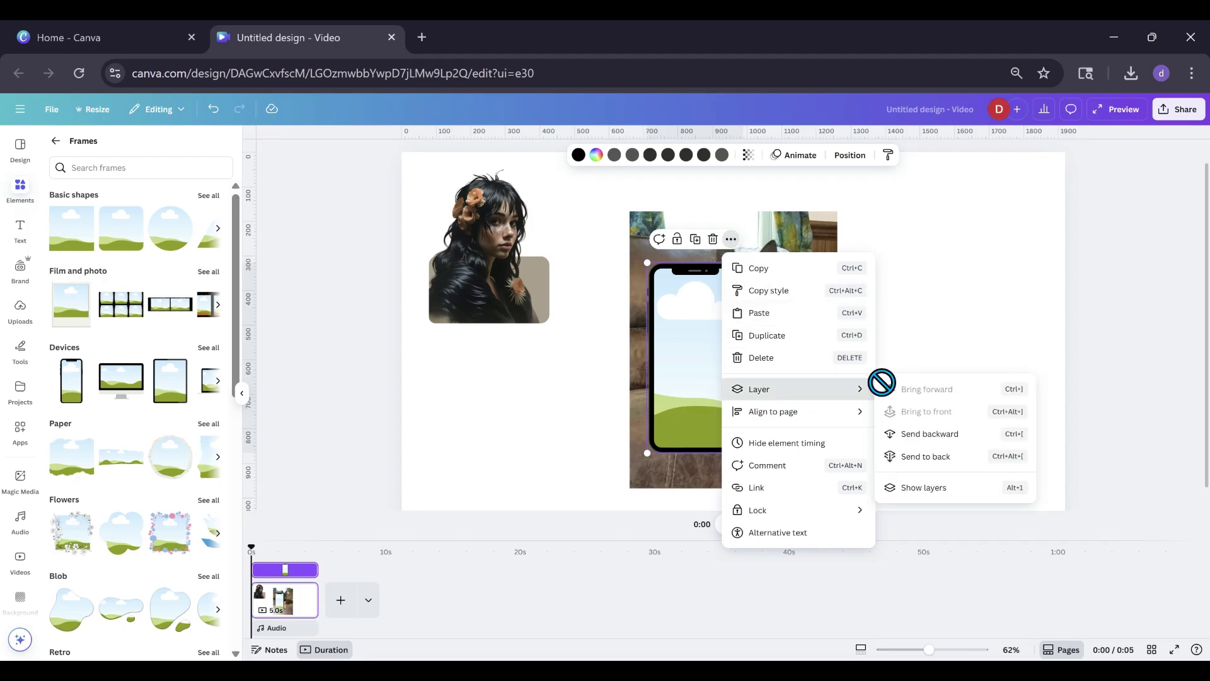
click(934, 463)
drag(775, 397, 918, 379)
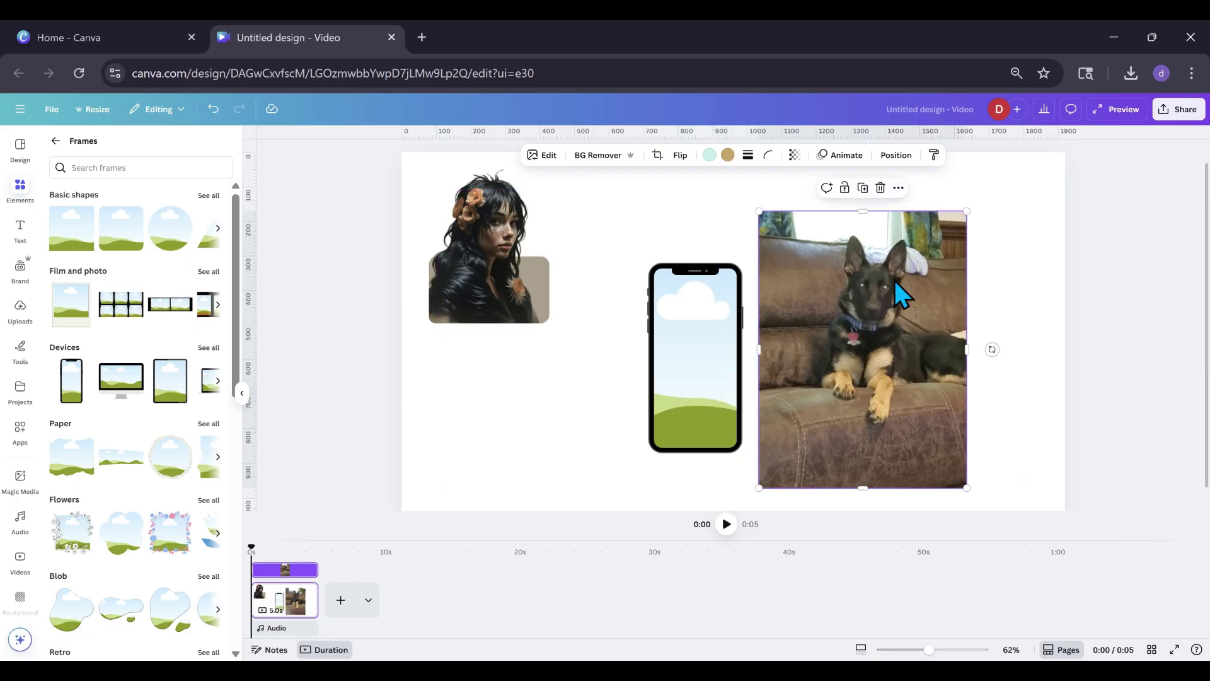
click(863, 188)
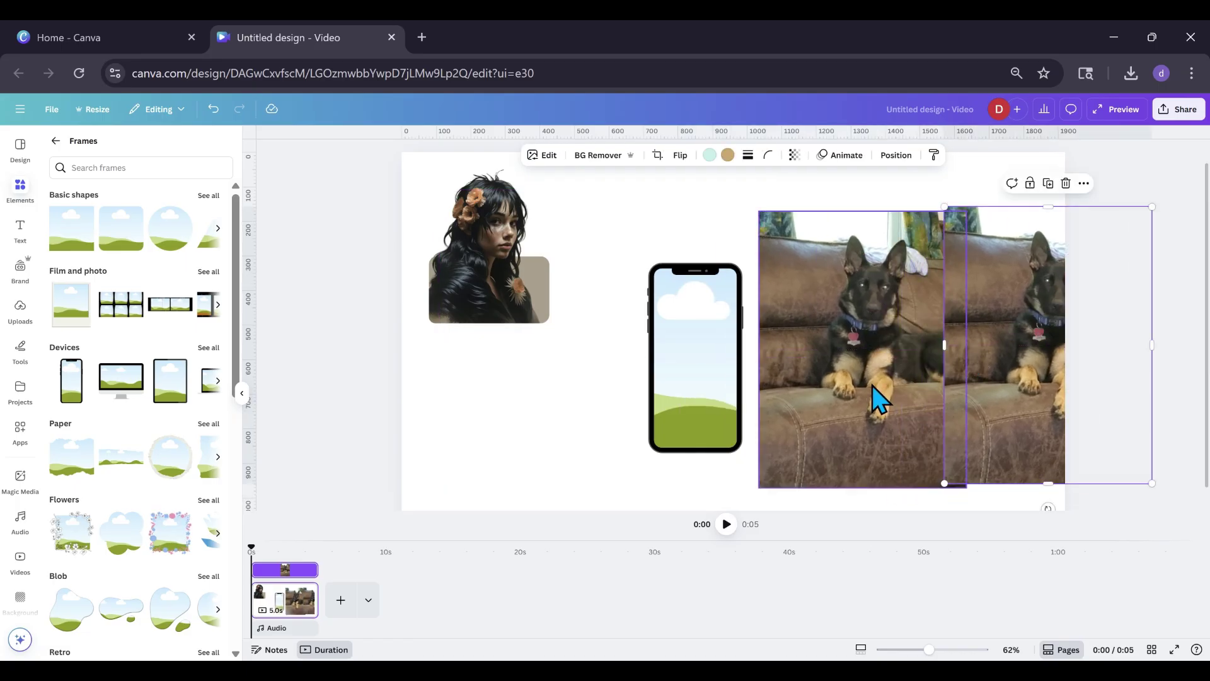
Step: Drop the dog photo into the phone frame, enlarging and shifting it until the dog fills the screen
drag(879, 398, 707, 384)
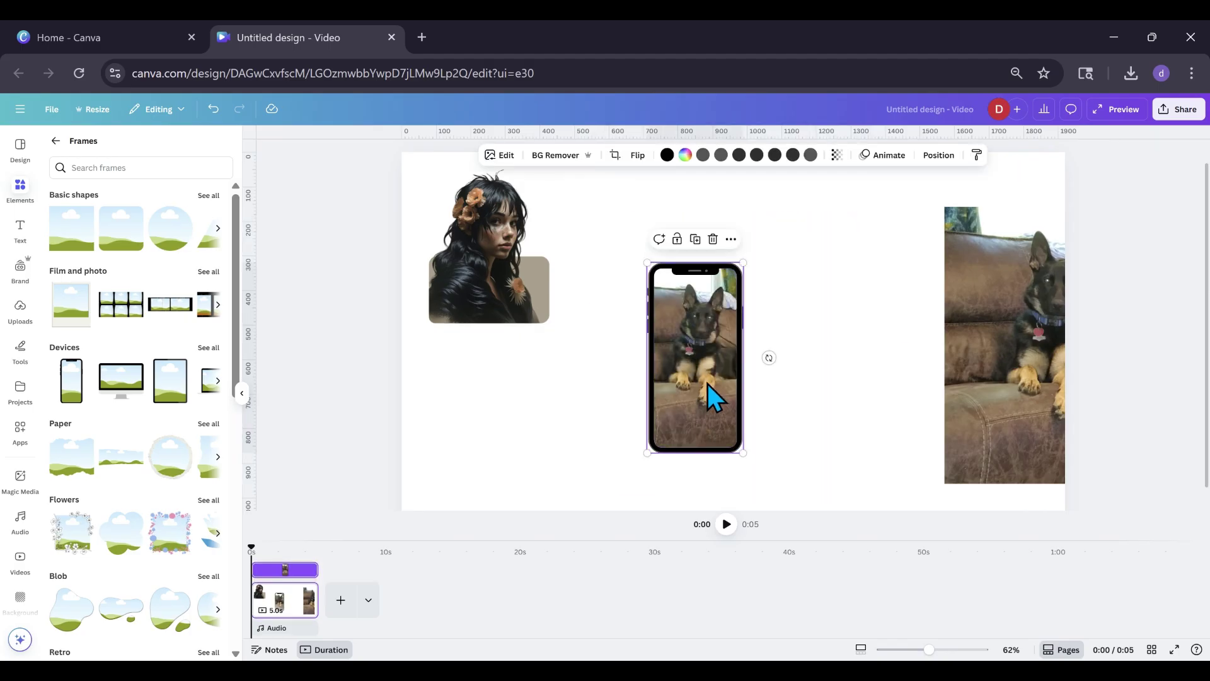
double_click(707, 384)
drag(630, 269, 551, 166)
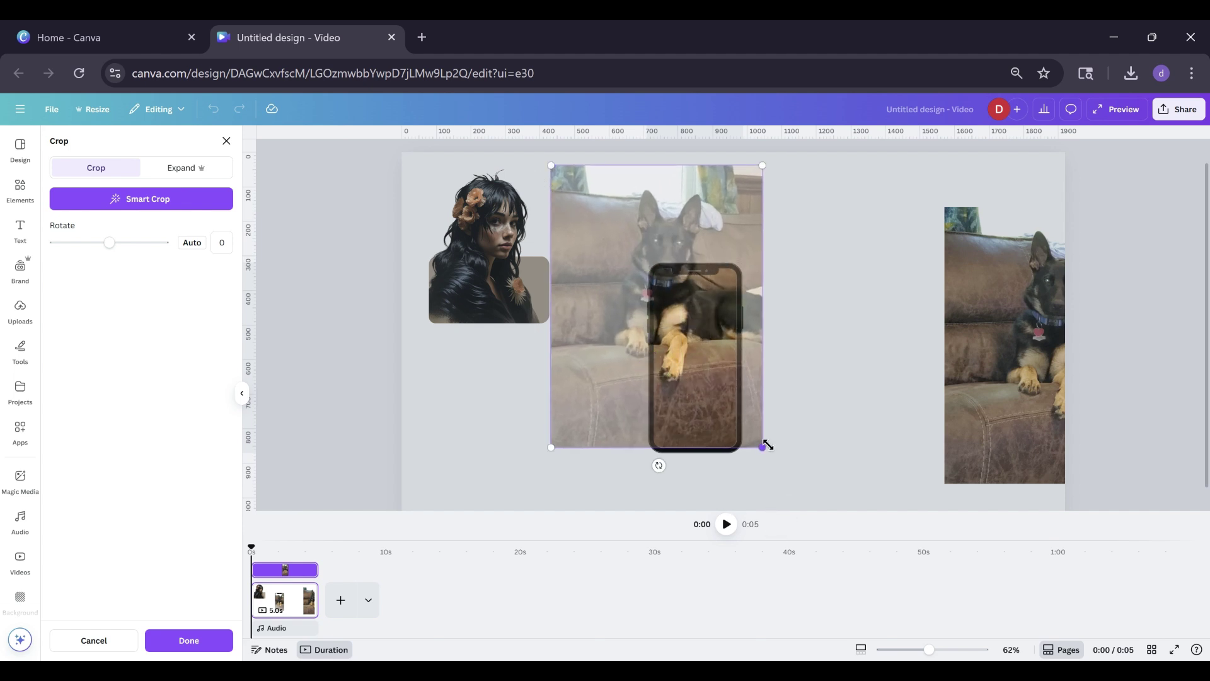
drag(765, 448, 810, 497)
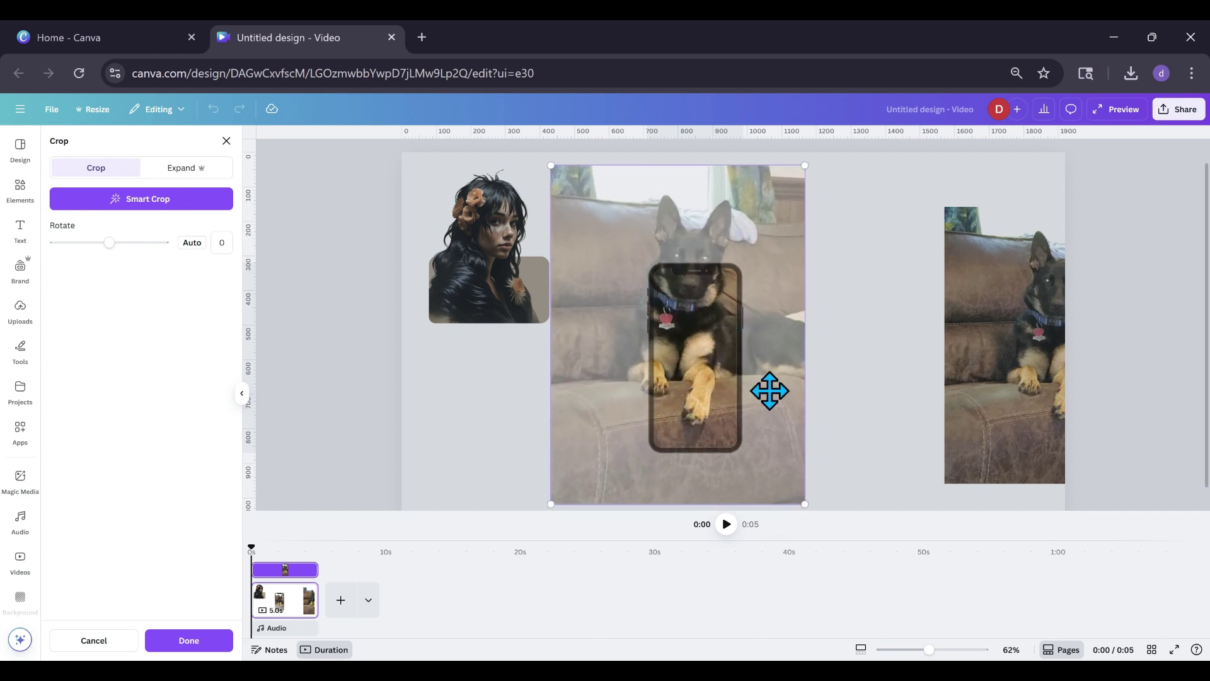
drag(770, 391, 775, 357)
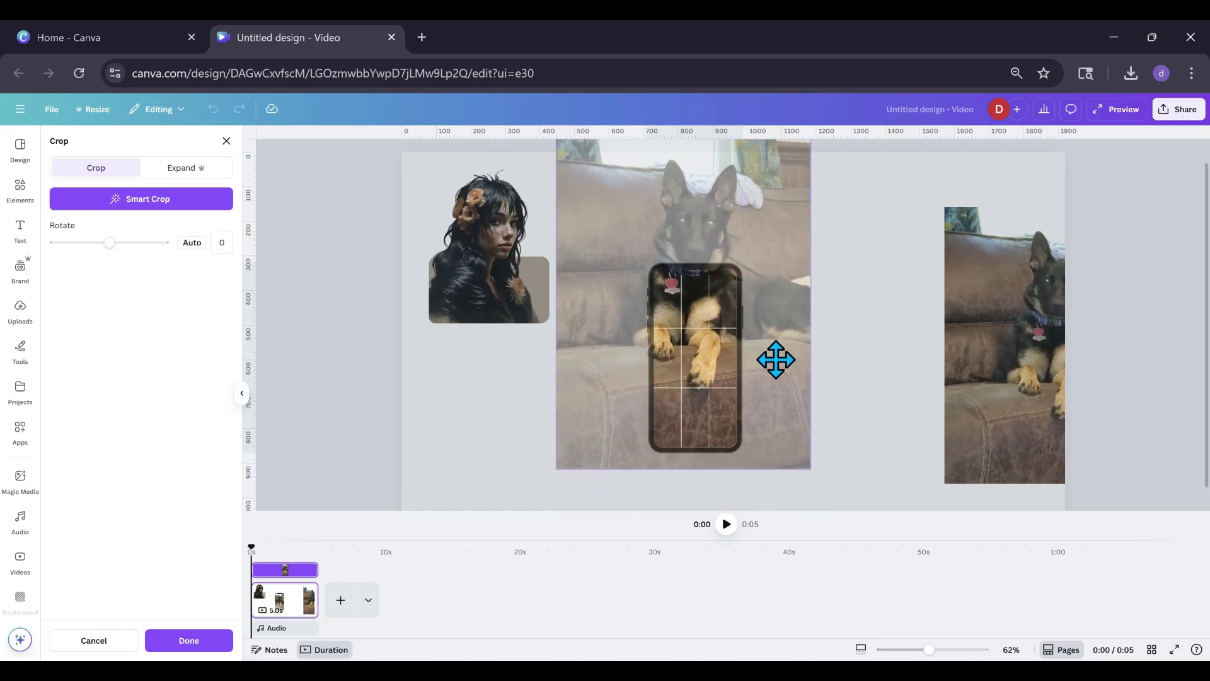
drag(928, 649, 921, 652)
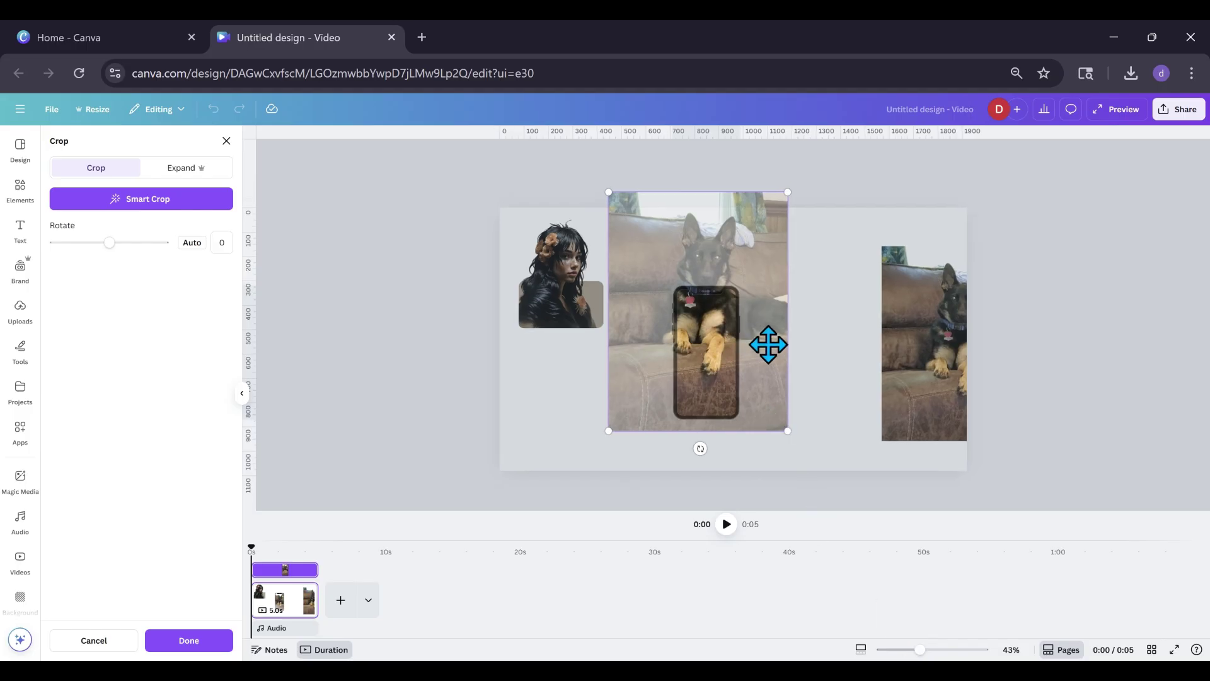
drag(766, 340, 766, 357)
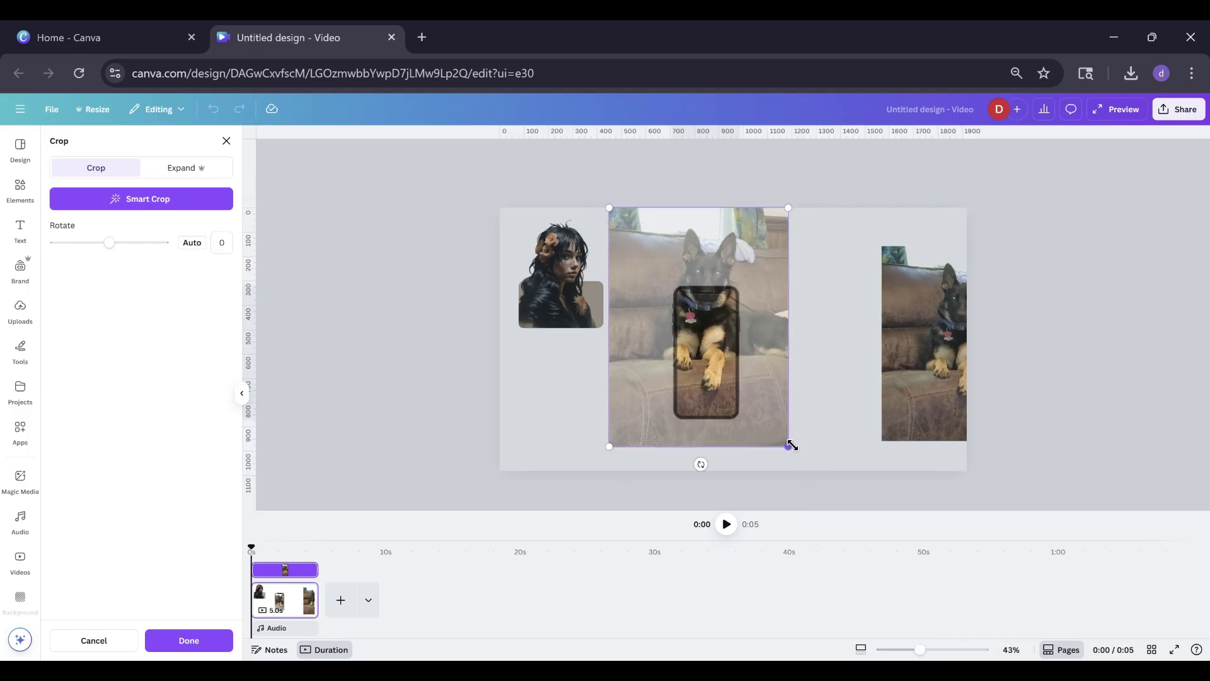
drag(788, 448, 821, 493)
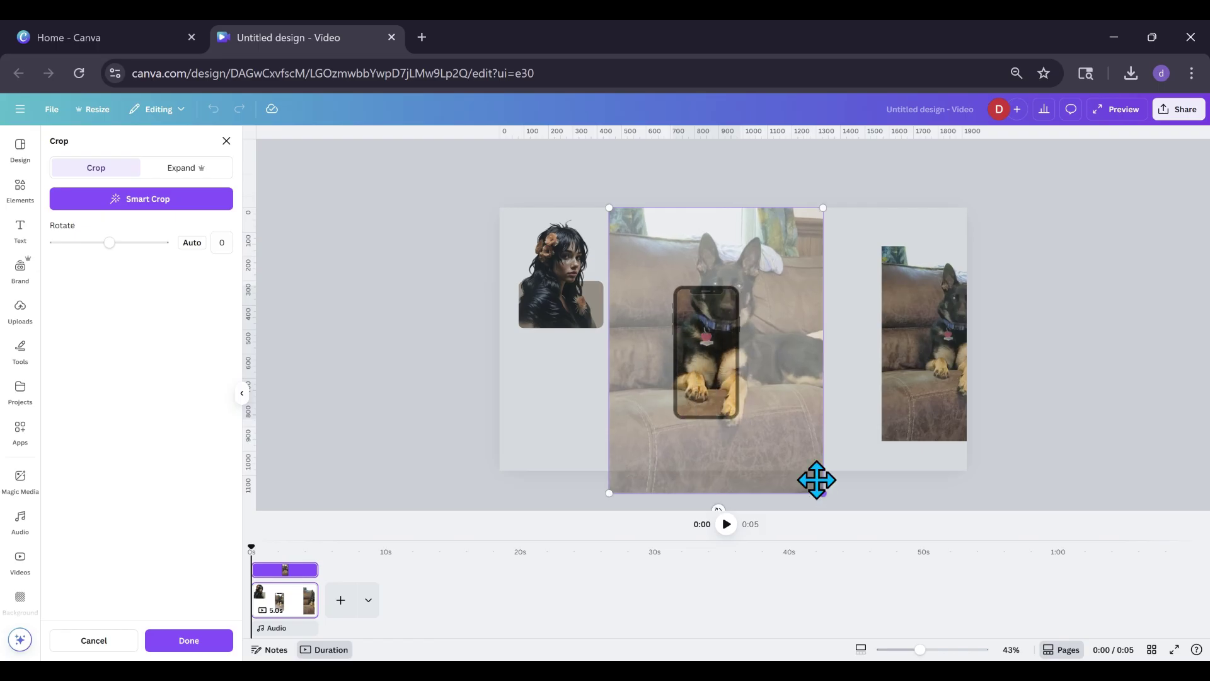
drag(780, 414, 770, 425)
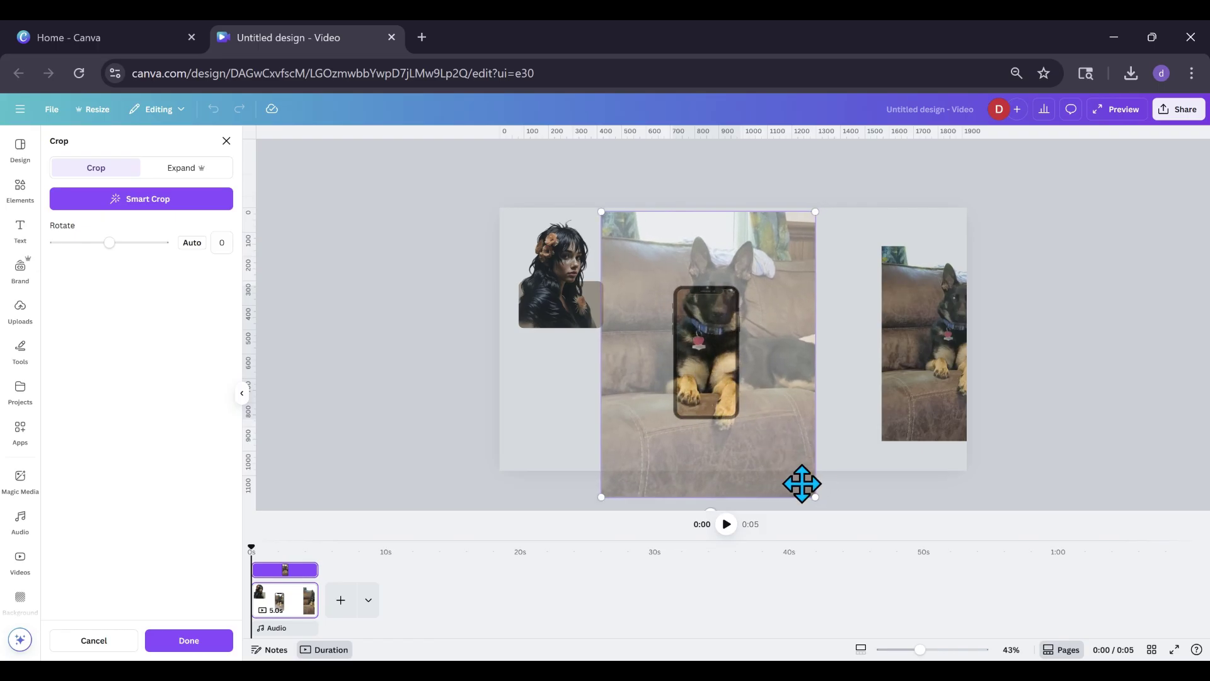
drag(820, 506, 821, 505)
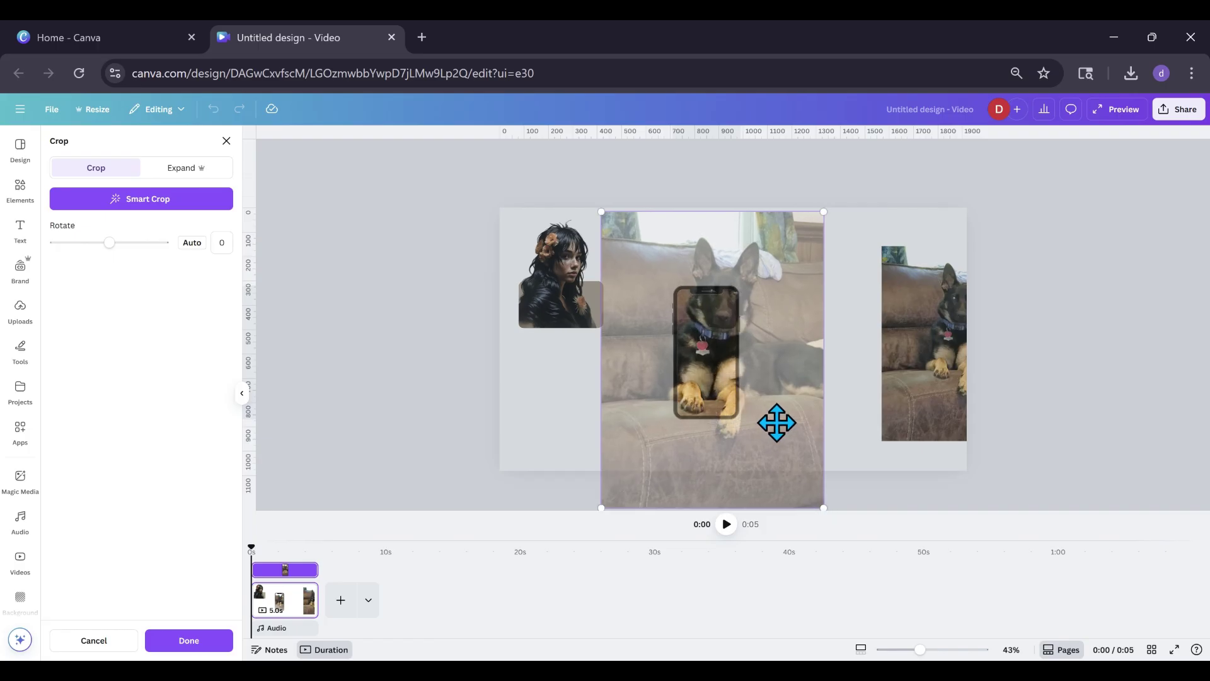
drag(779, 380, 774, 381)
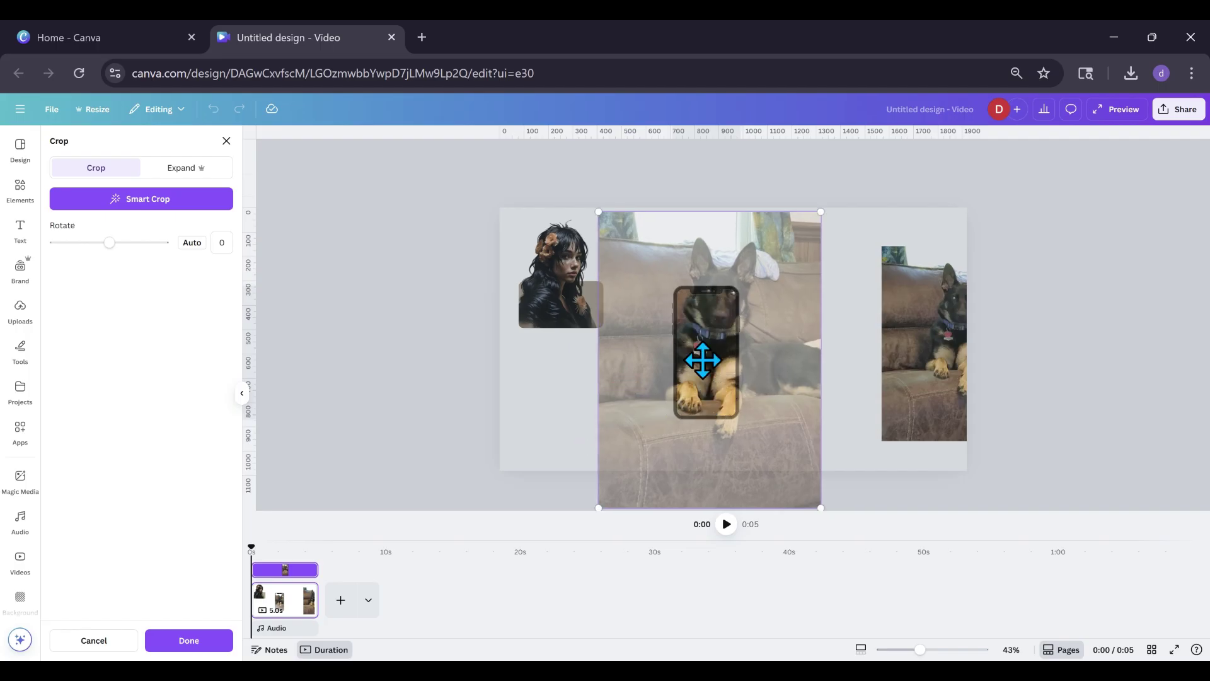
Step: Finish the phone crop and make another dog photo copy at the page's right edge
click(565, 429)
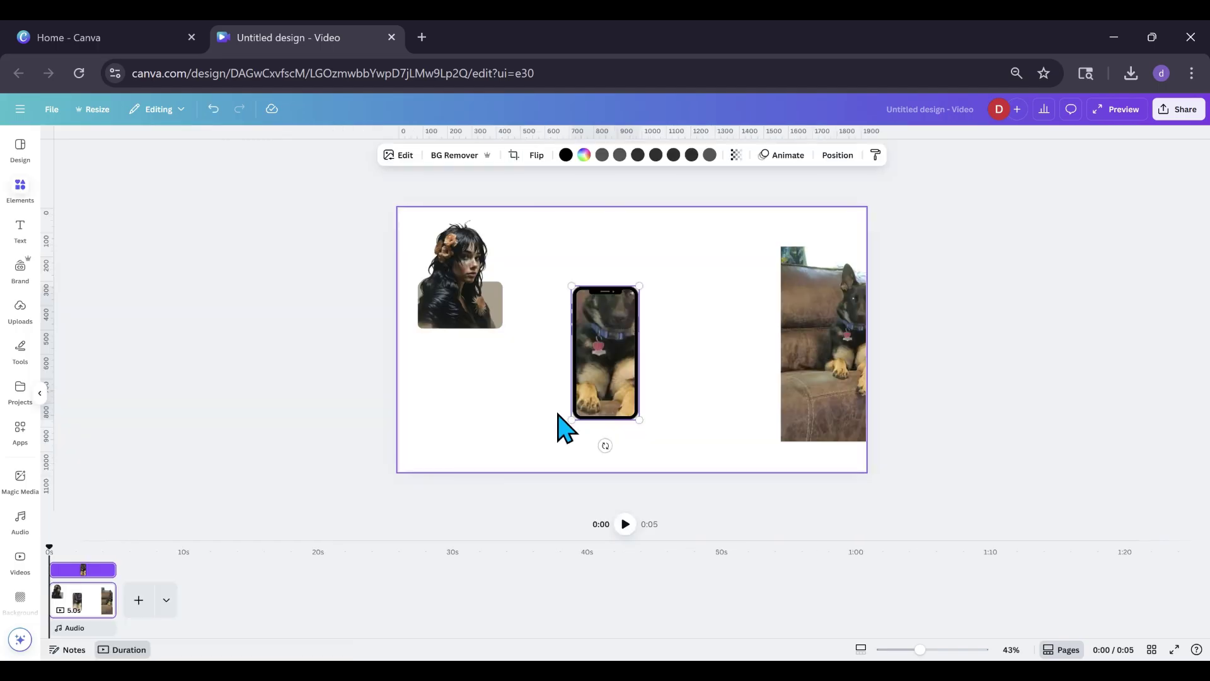
drag(881, 394, 842, 370)
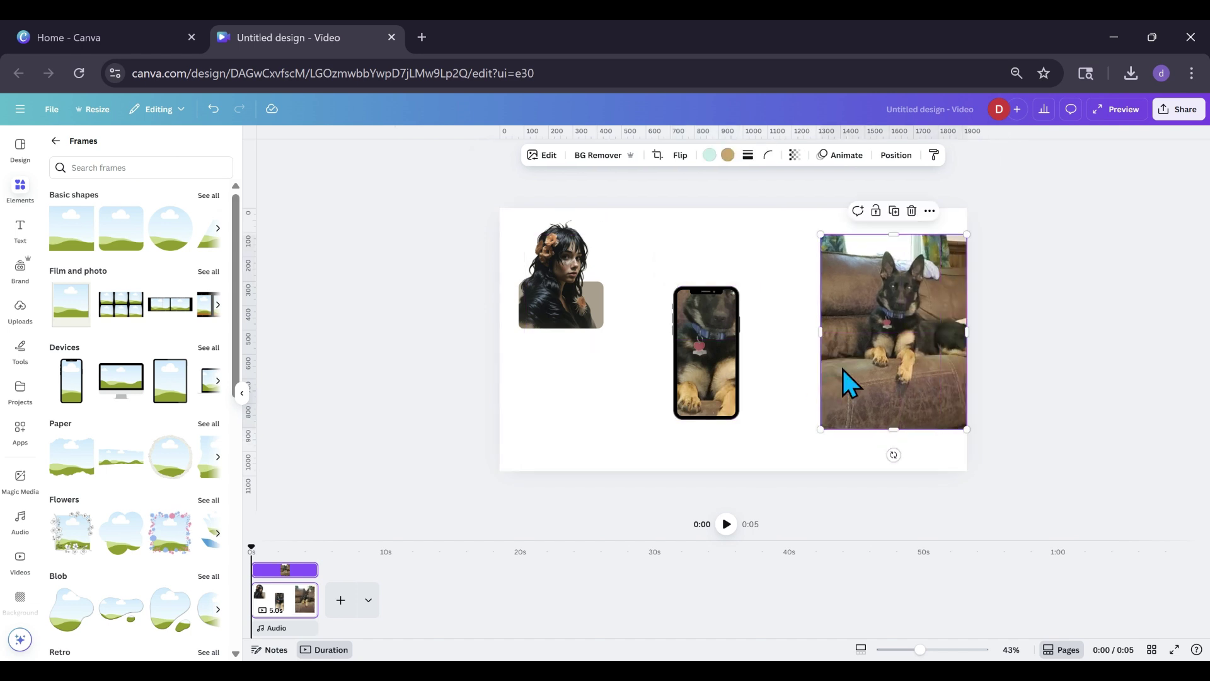
scroll(928, 327, up, 3)
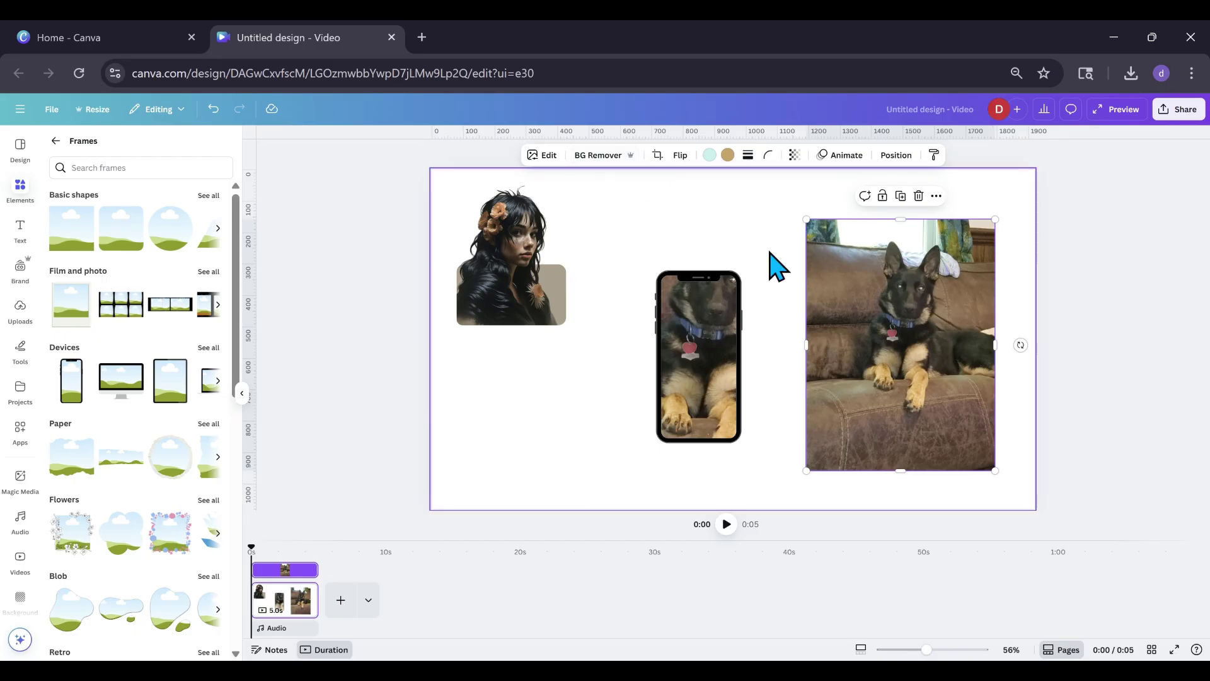
click(900, 197)
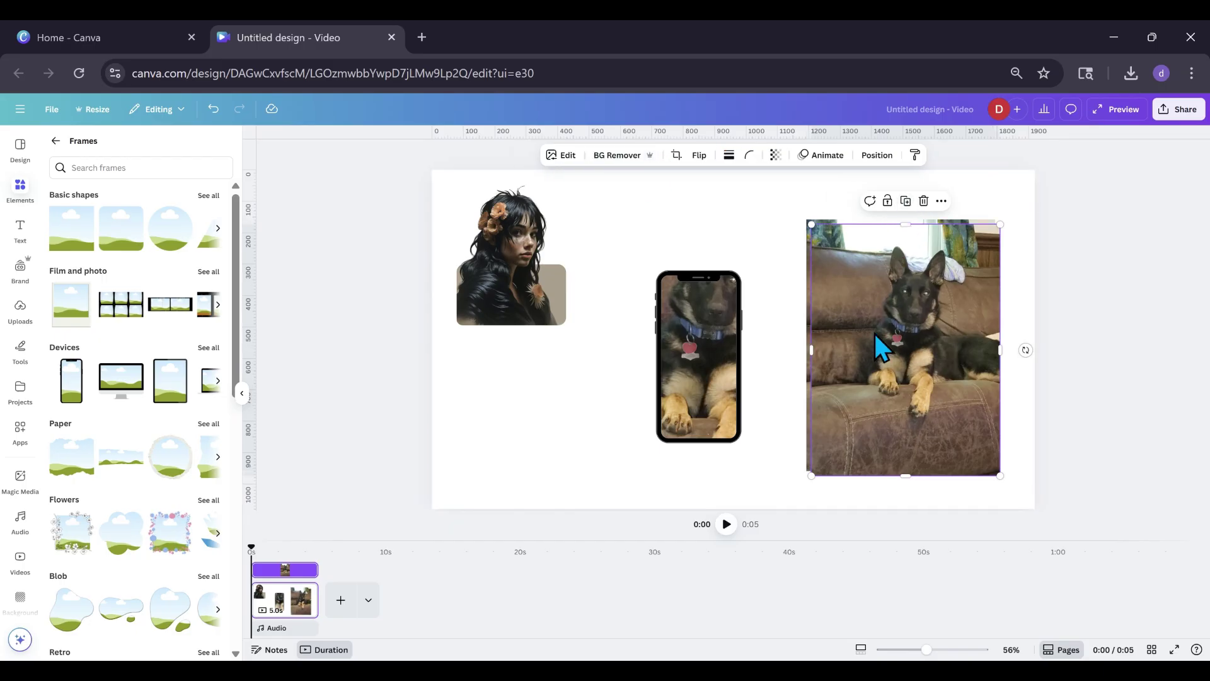
drag(874, 333, 1036, 264)
drag(906, 360, 859, 346)
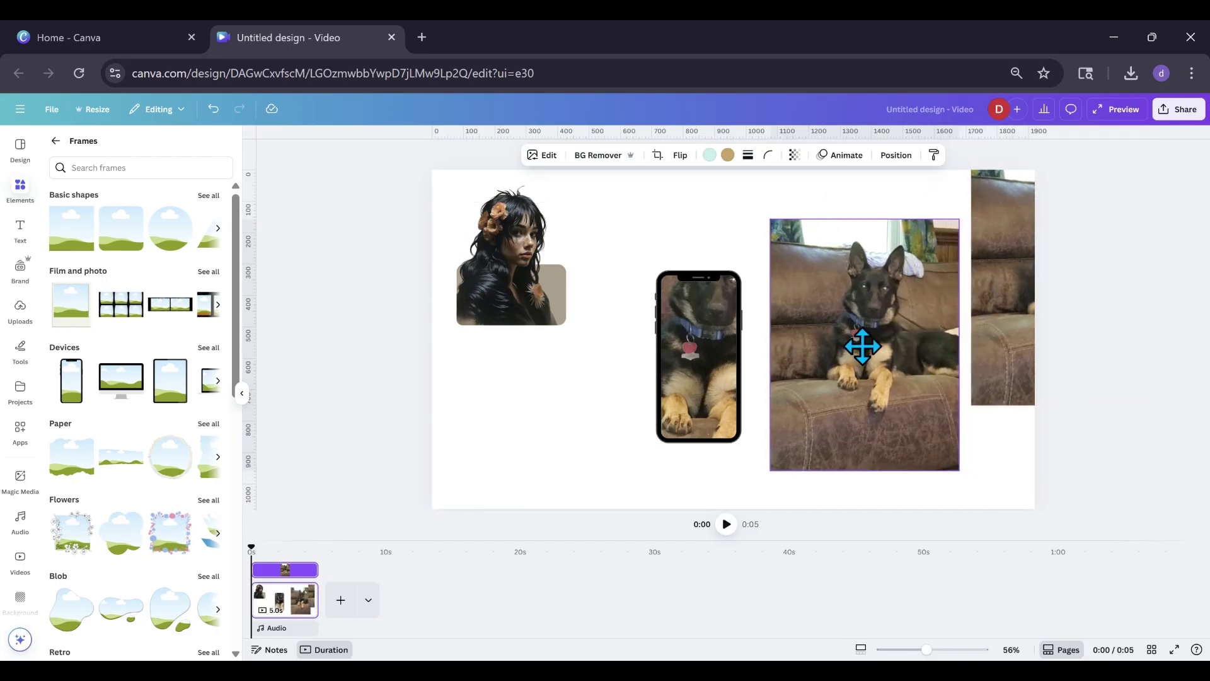
Step: Remove the dog copy's background, enlarge it over the phone, and set transparency to 79
click(601, 156)
drag(873, 341, 831, 364)
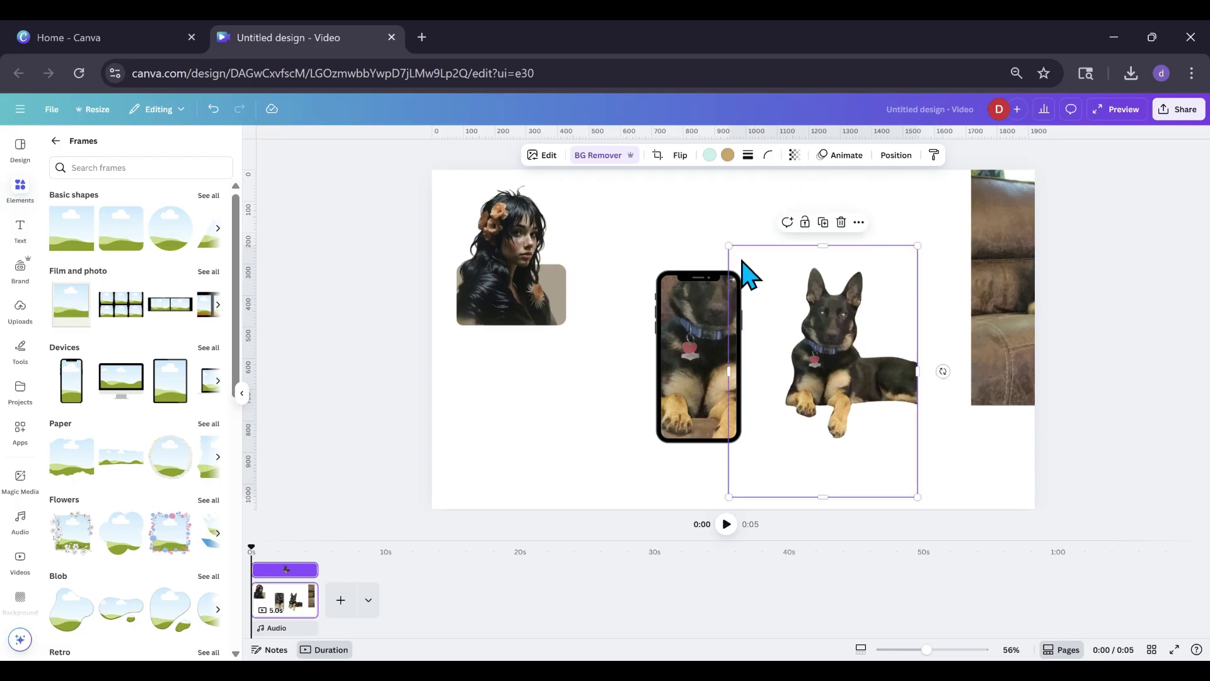
drag(729, 248, 661, 205)
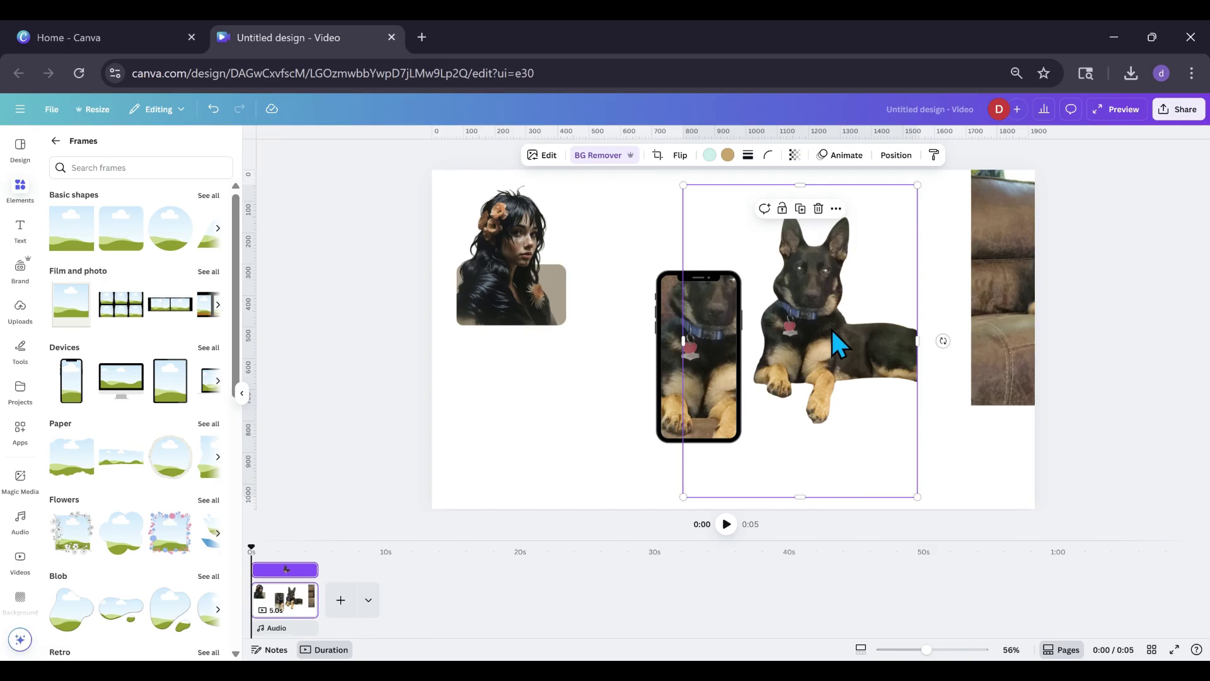
drag(838, 344, 728, 340)
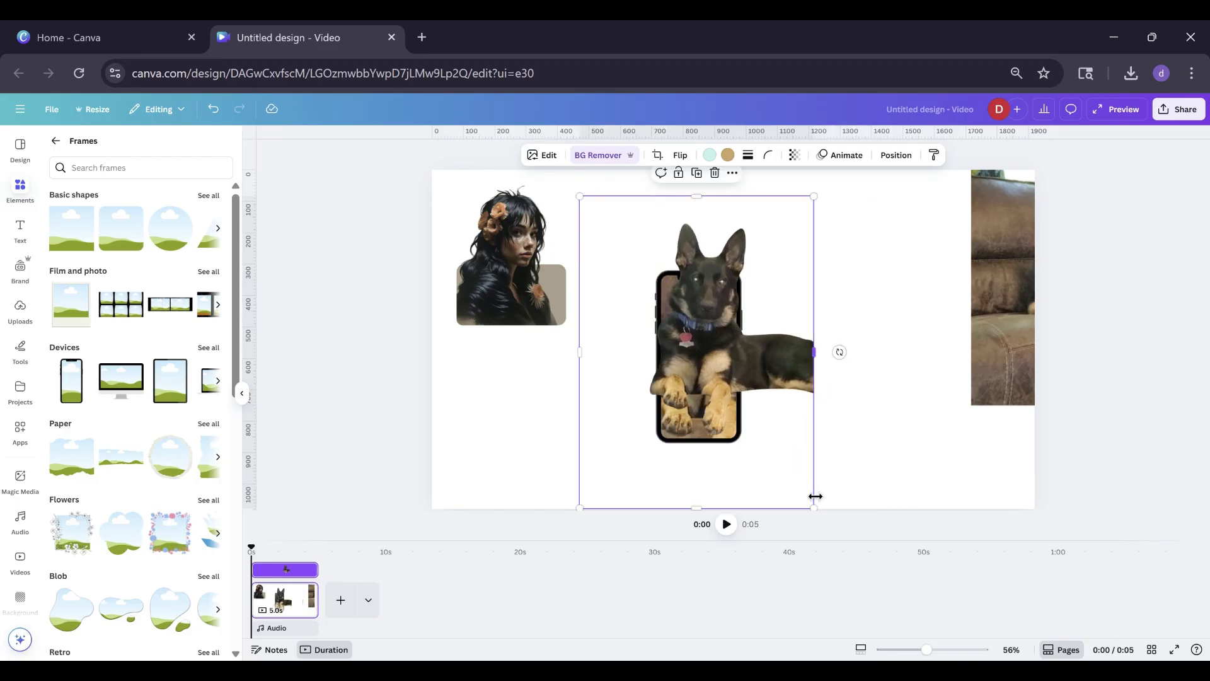
drag(813, 506, 878, 566)
drag(782, 410, 762, 404)
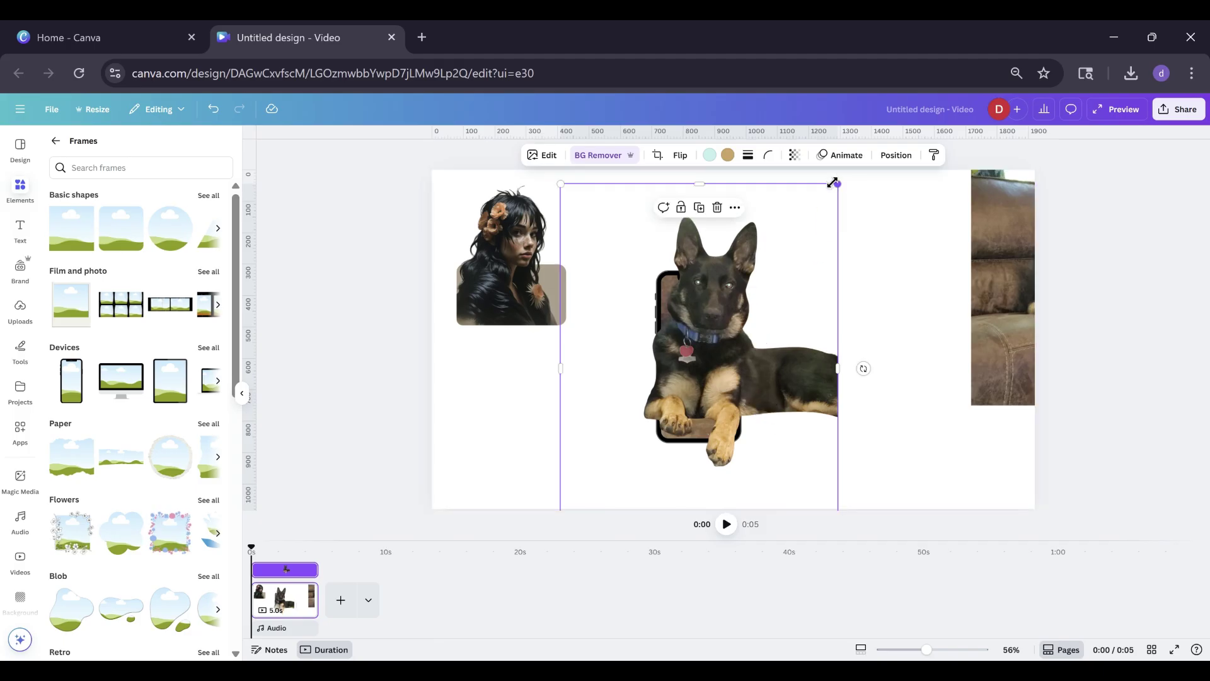
drag(833, 183, 803, 201)
click(795, 156)
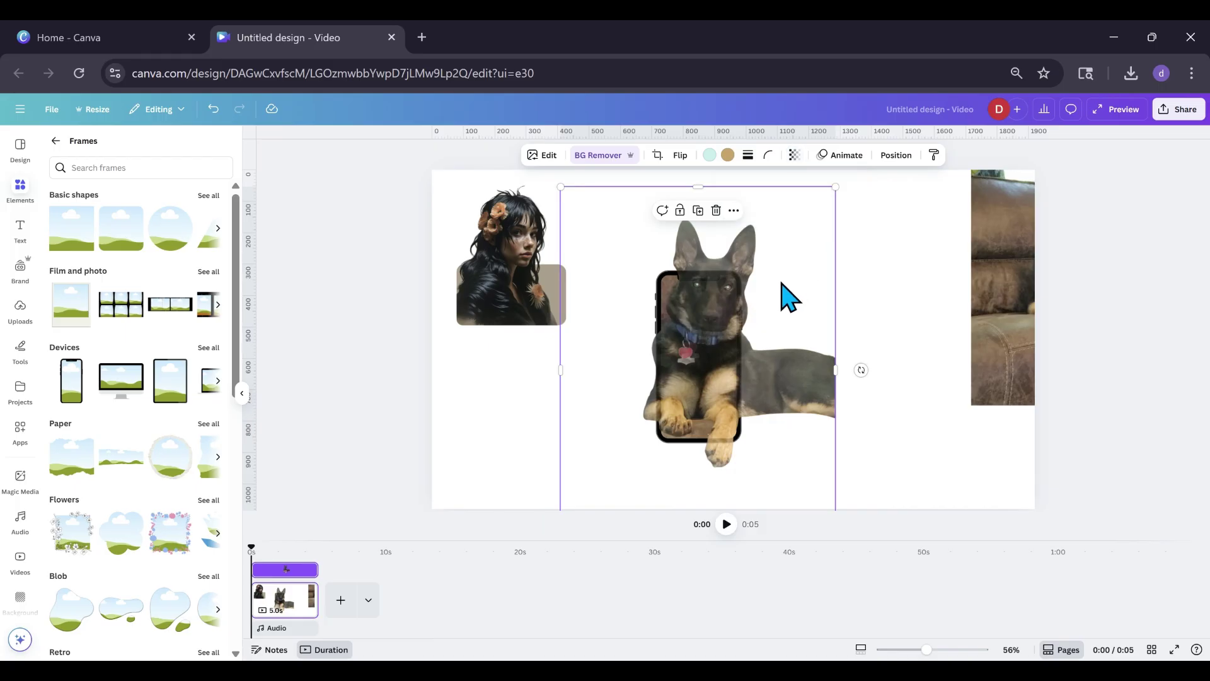
drag(789, 297, 784, 278)
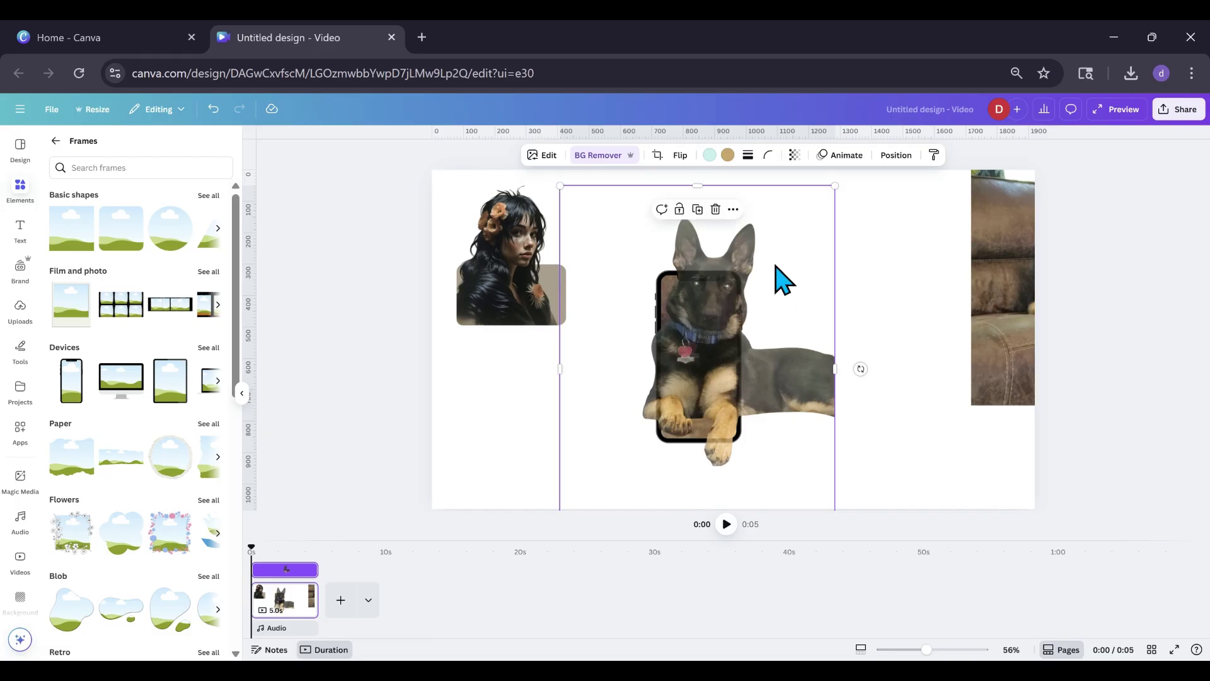
Step: Restore the dog cutout to 100 opacity, trim it to 246 wide, and move the sofa photo off-page
click(794, 155)
drag(780, 203, 826, 221)
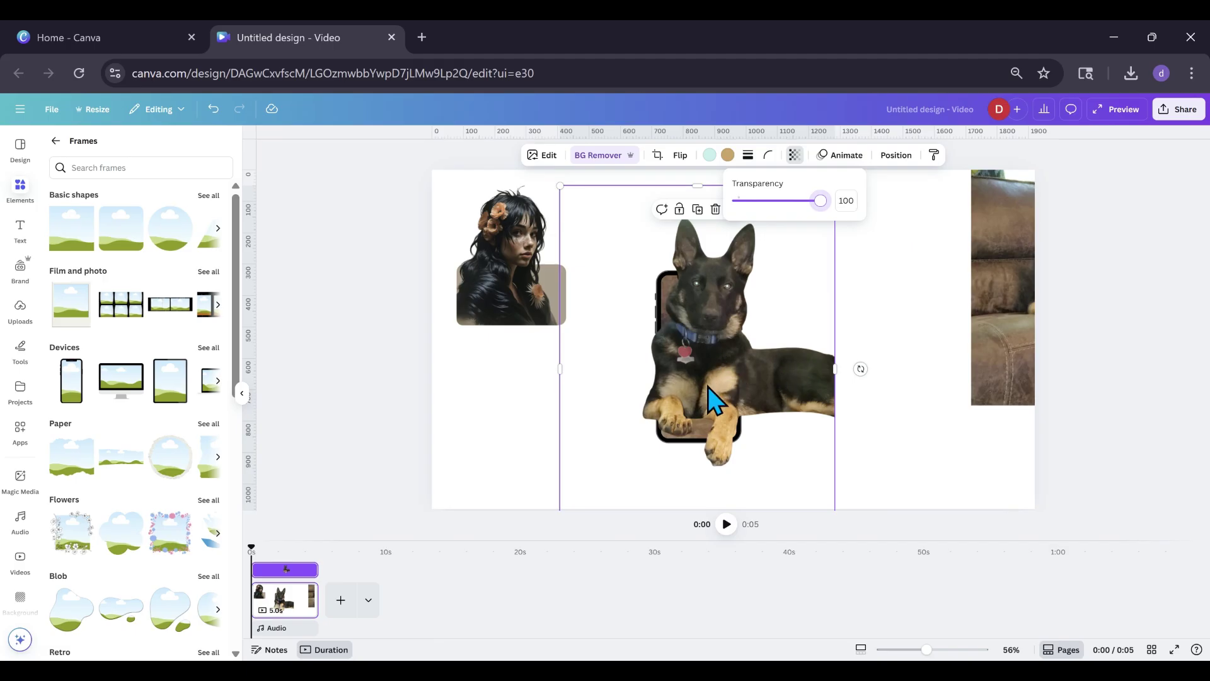
drag(560, 365, 661, 370)
drag(1004, 351, 1129, 346)
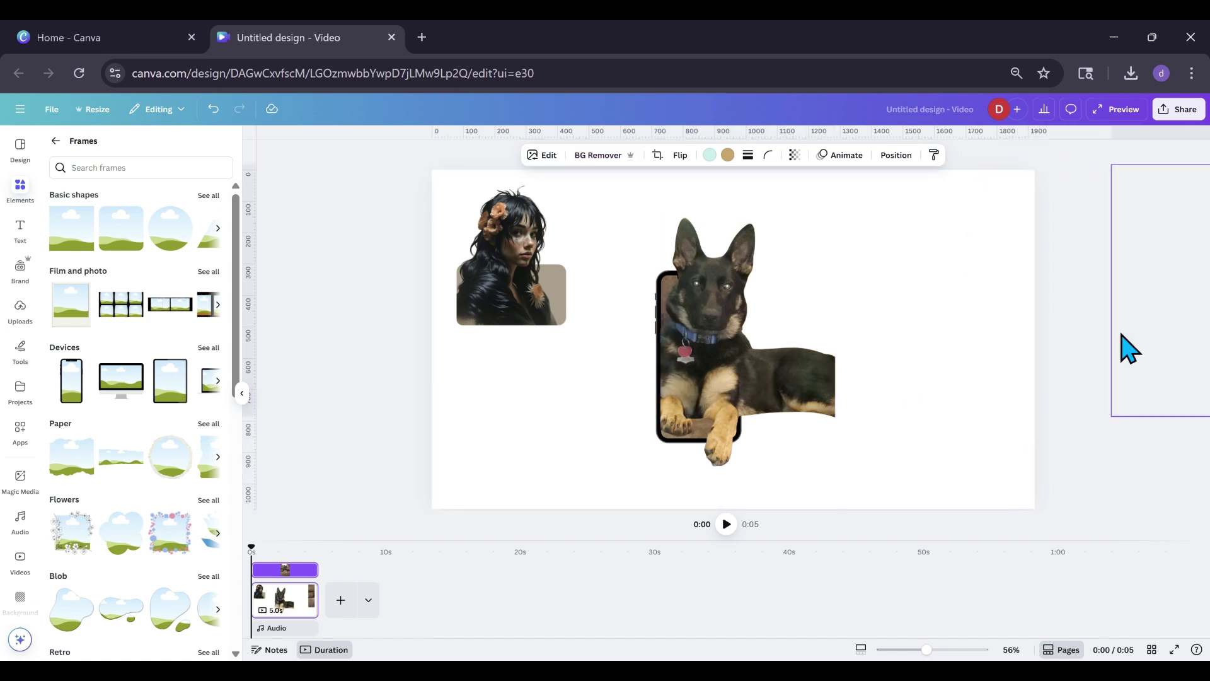
click(675, 361)
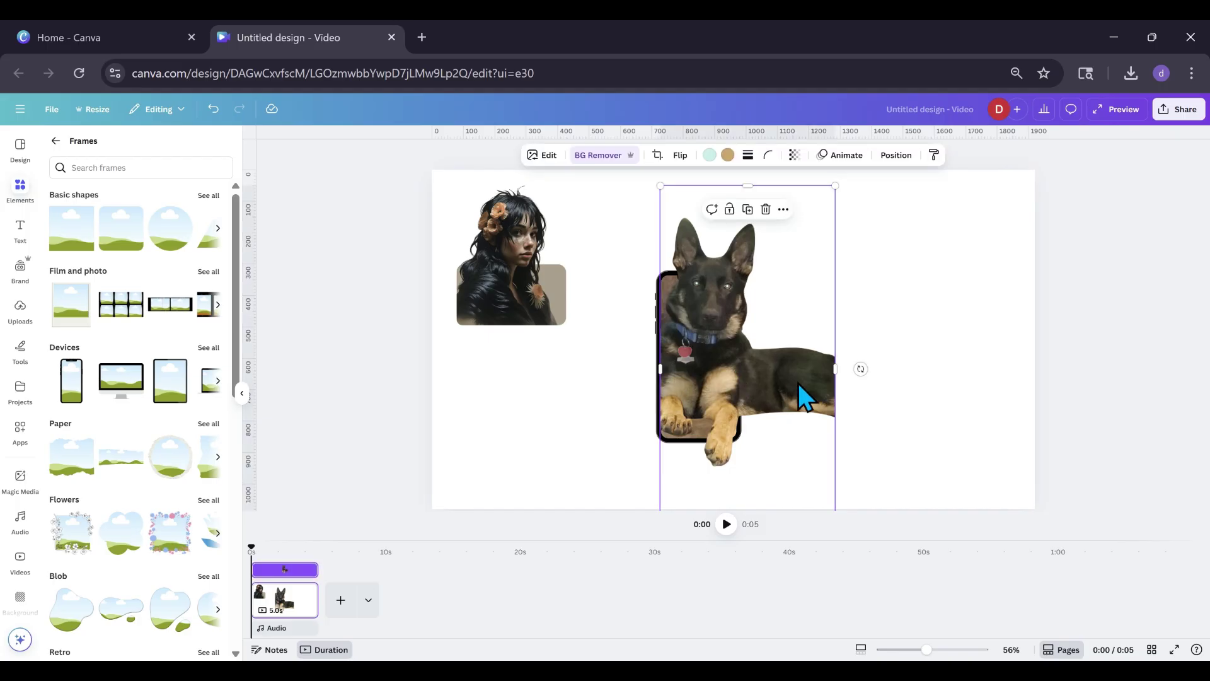
drag(832, 371, 736, 370)
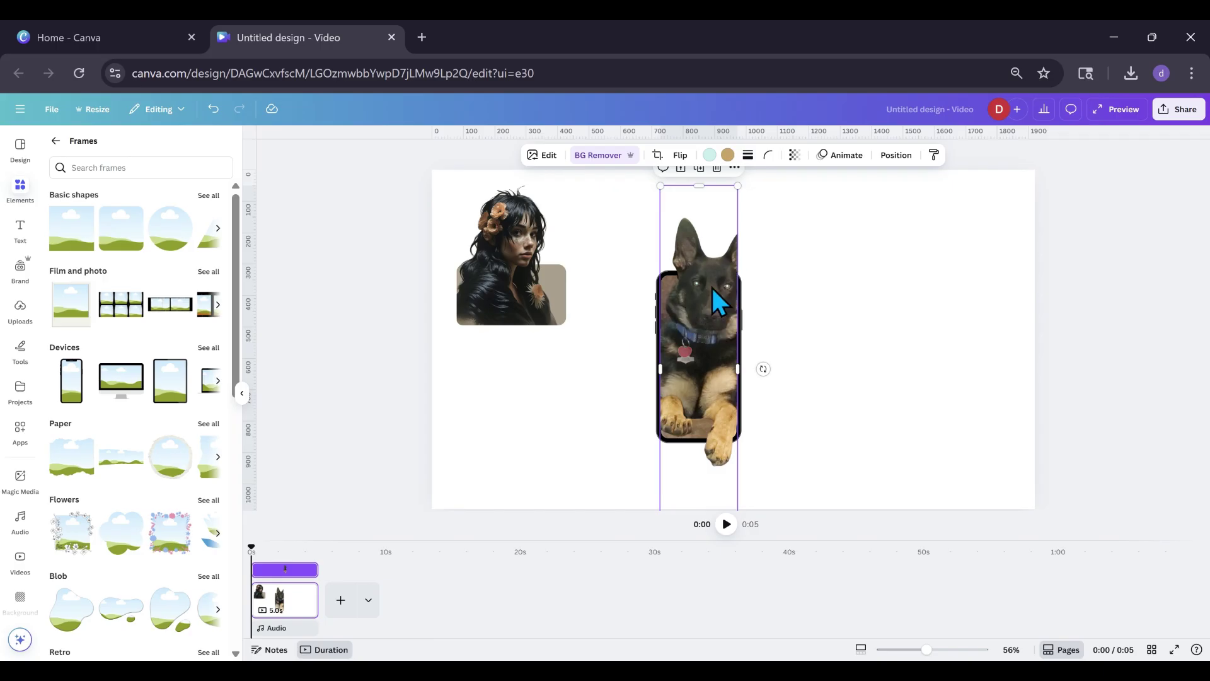
Step: Duplicate the trimmed dog and cut its bottom to 461 high so its head pops above the phone
click(699, 177)
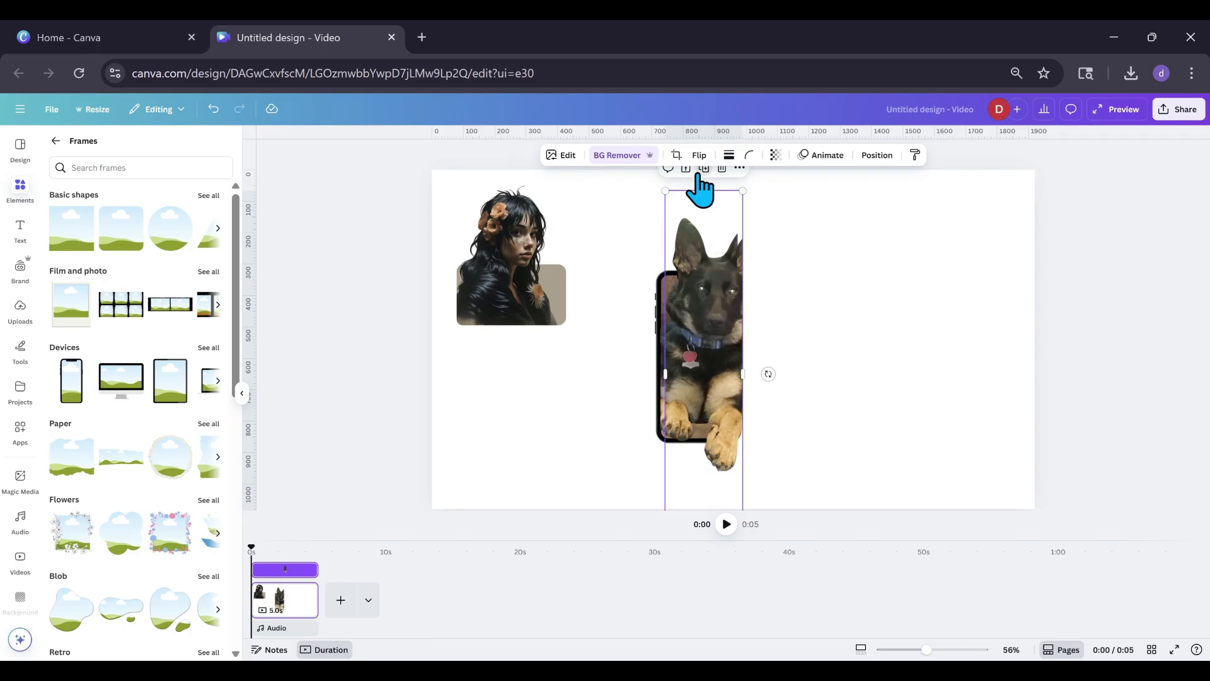
drag(703, 295, 700, 296)
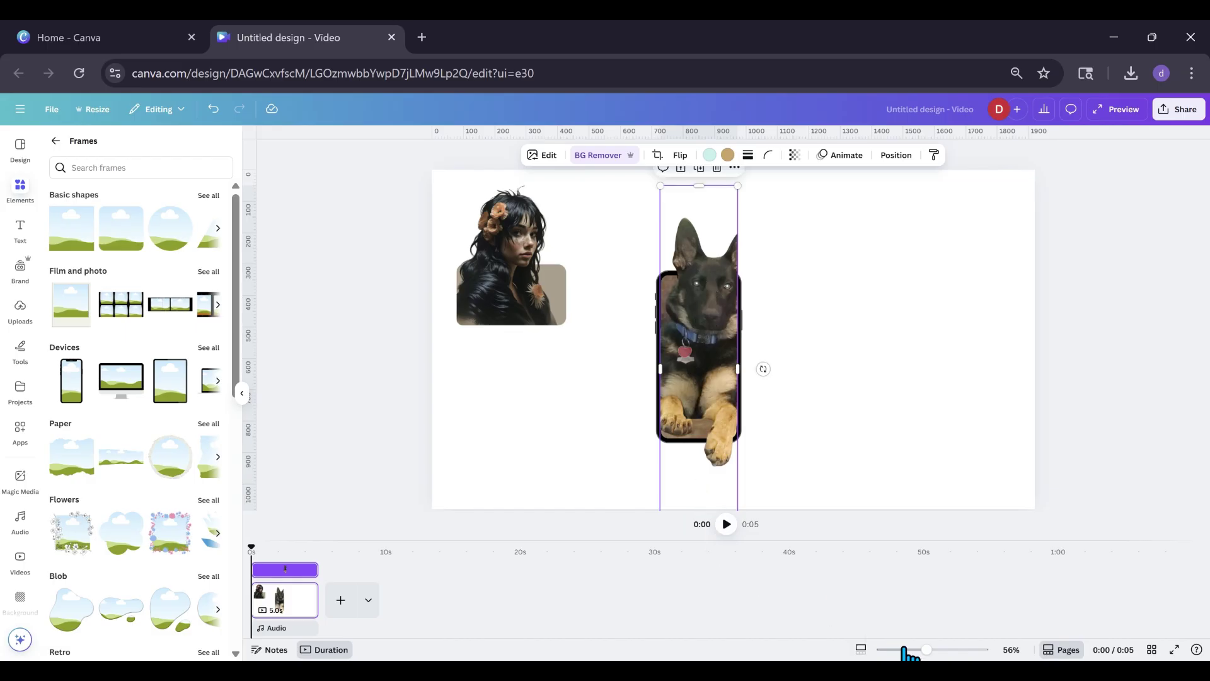
drag(928, 650, 913, 651)
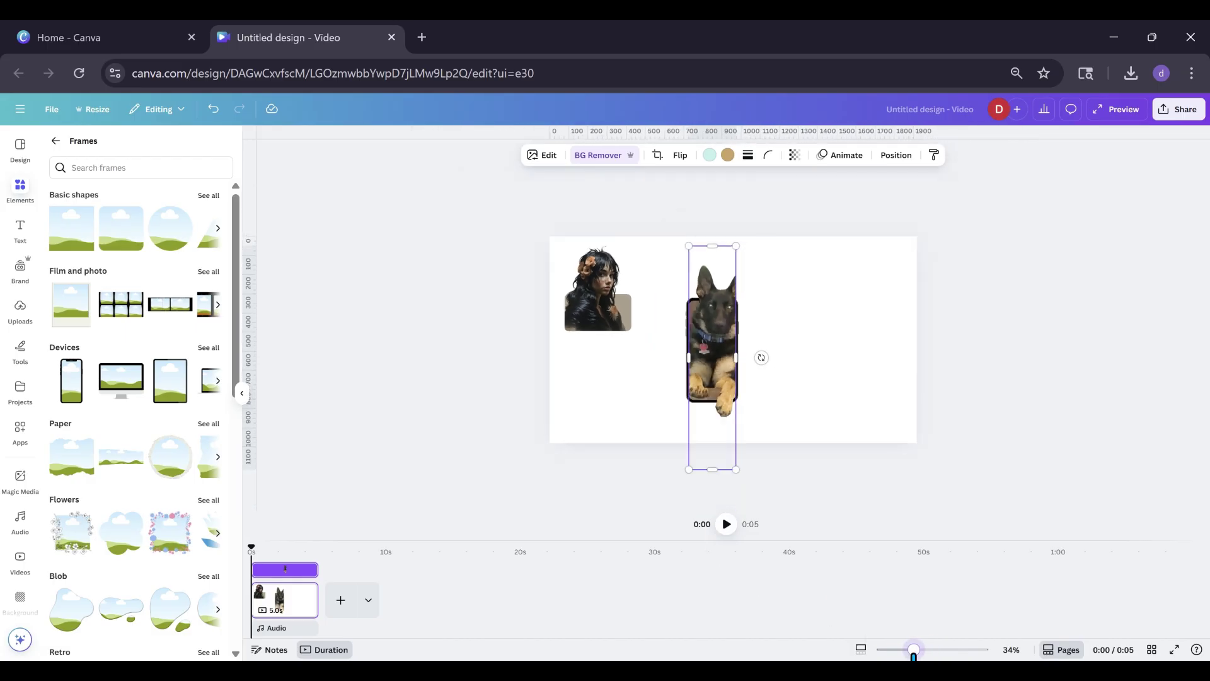
drag(718, 469, 716, 339)
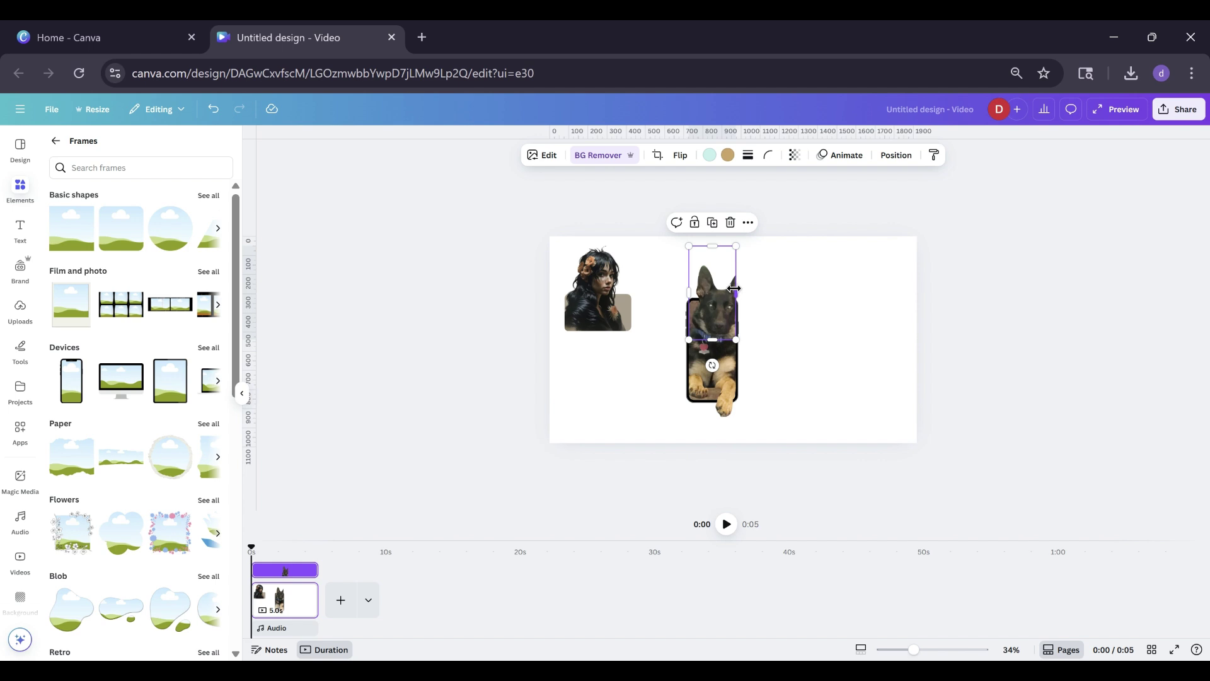
drag(740, 294, 752, 294)
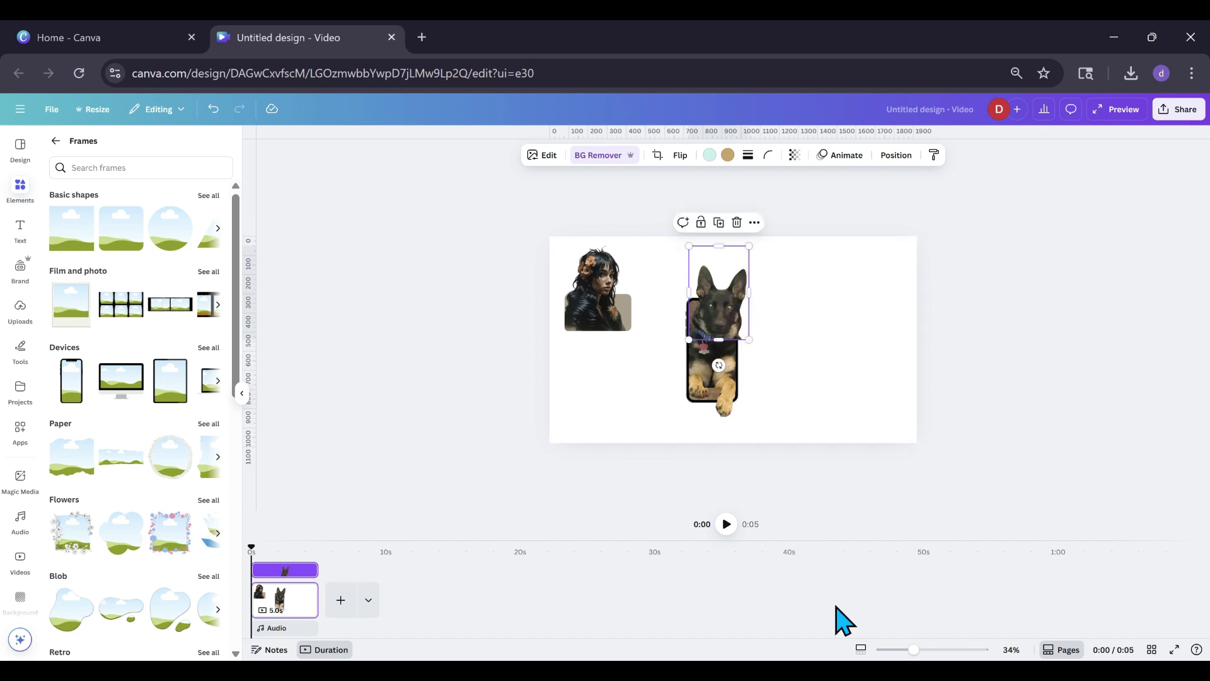
drag(913, 656, 928, 655)
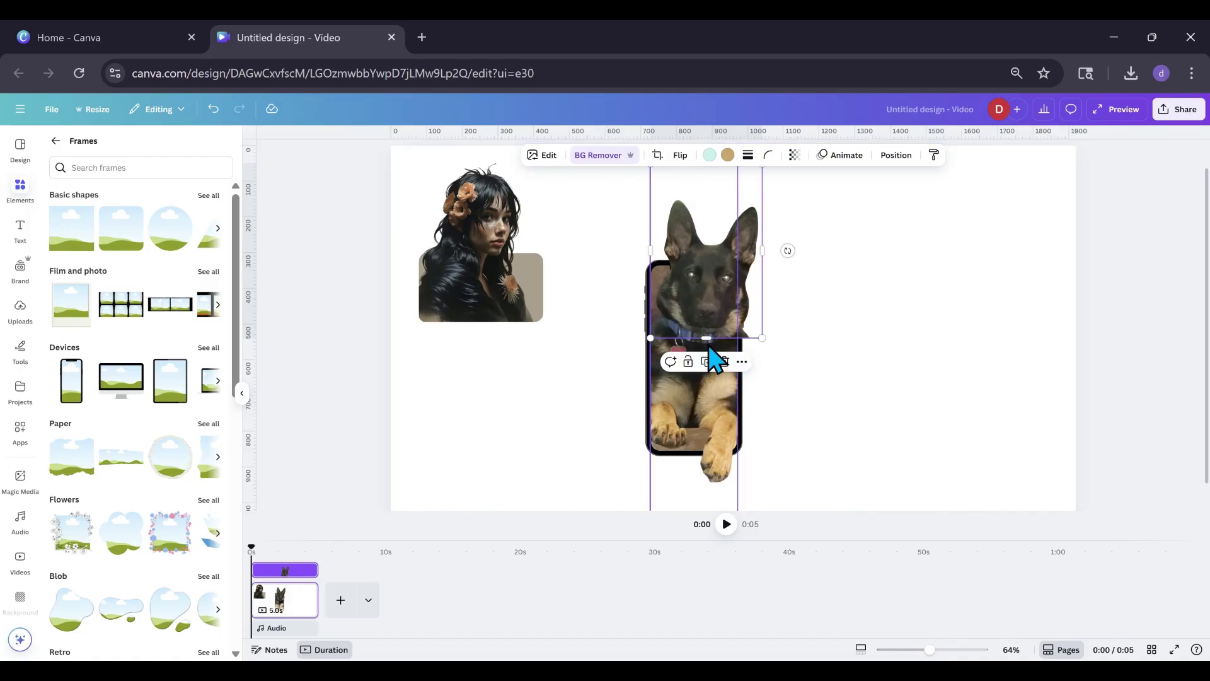
mouse_move(706, 334)
mouse_down()
mouse_move(708, 318)
mouse_move(699, 329)
mouse_up()
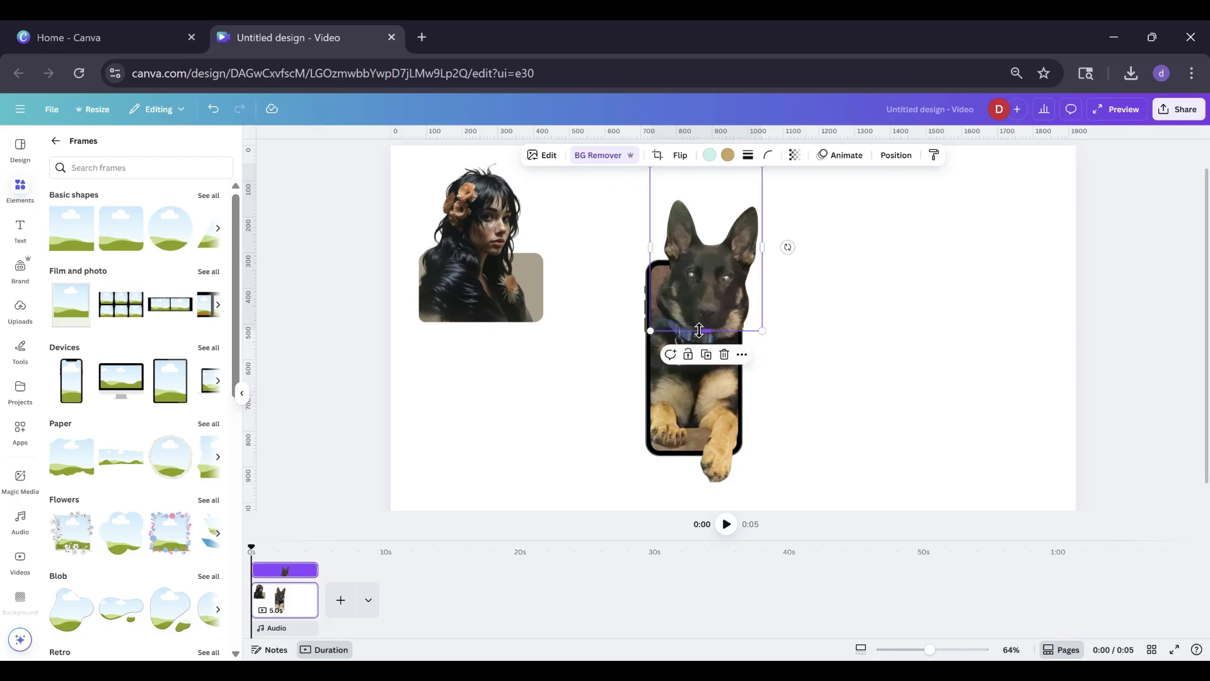
click(826, 384)
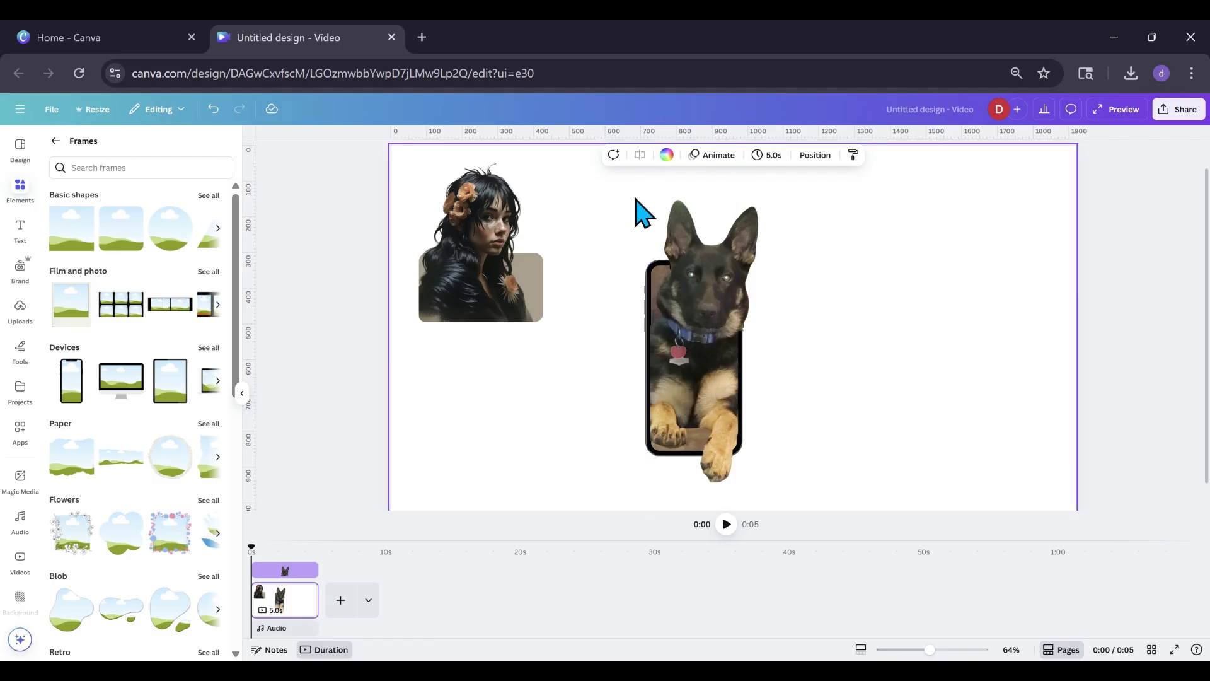
drag(610, 197, 611, 321)
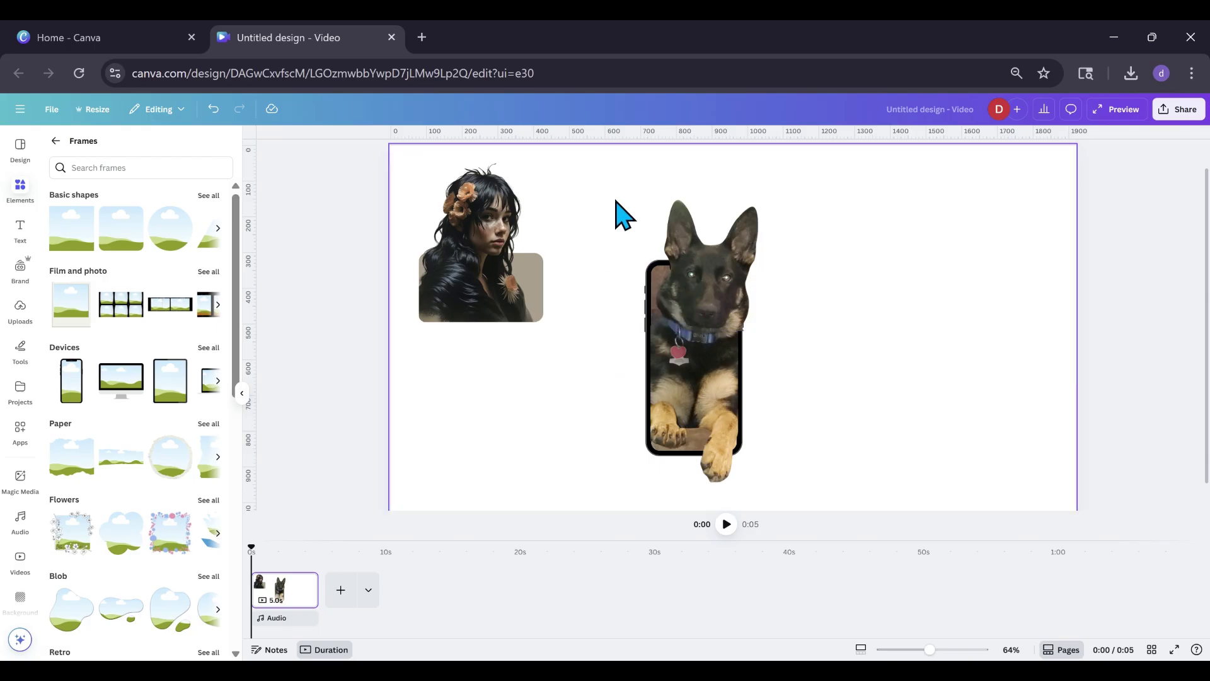
Step: Shrink the dog-and-phone group and move it up beside the portrait at the upper left
drag(616, 201, 864, 559)
drag(930, 649, 918, 650)
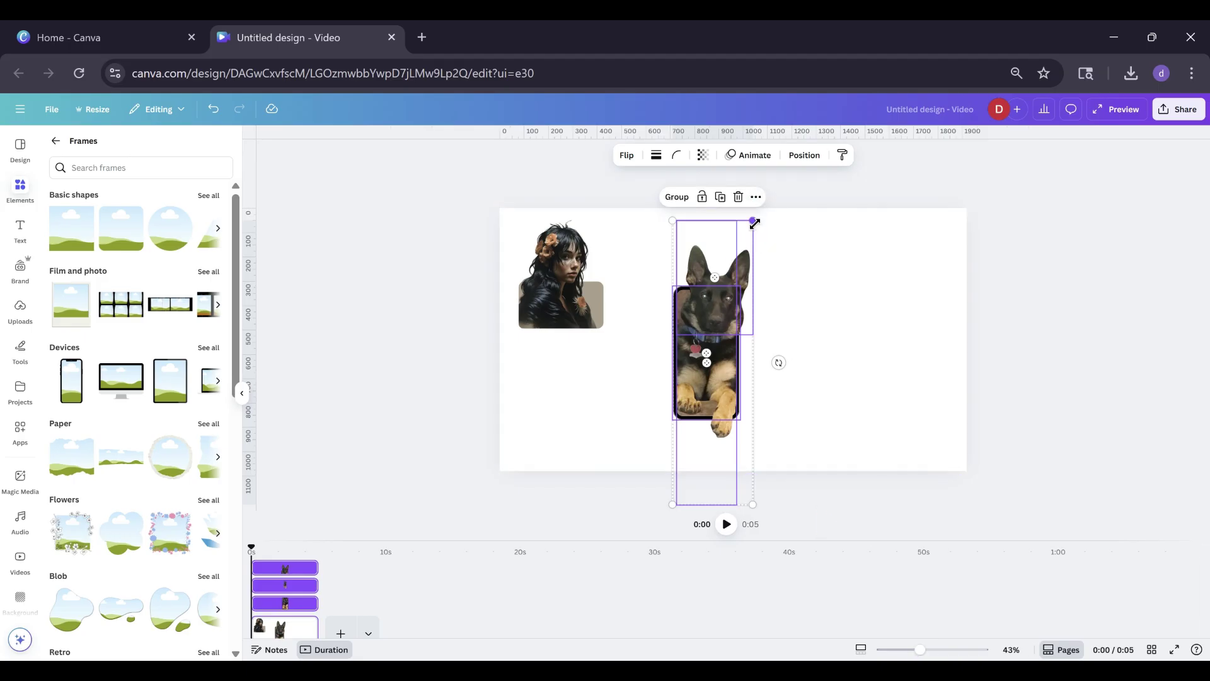
drag(753, 220, 719, 341)
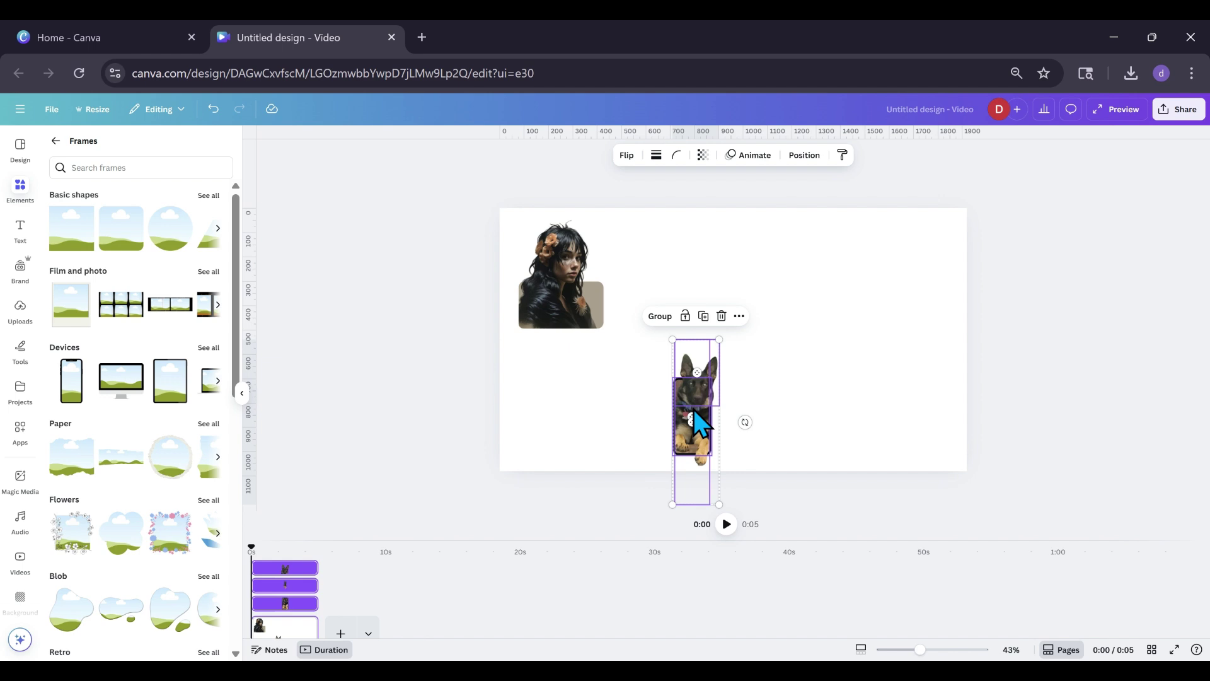
drag(693, 408, 650, 287)
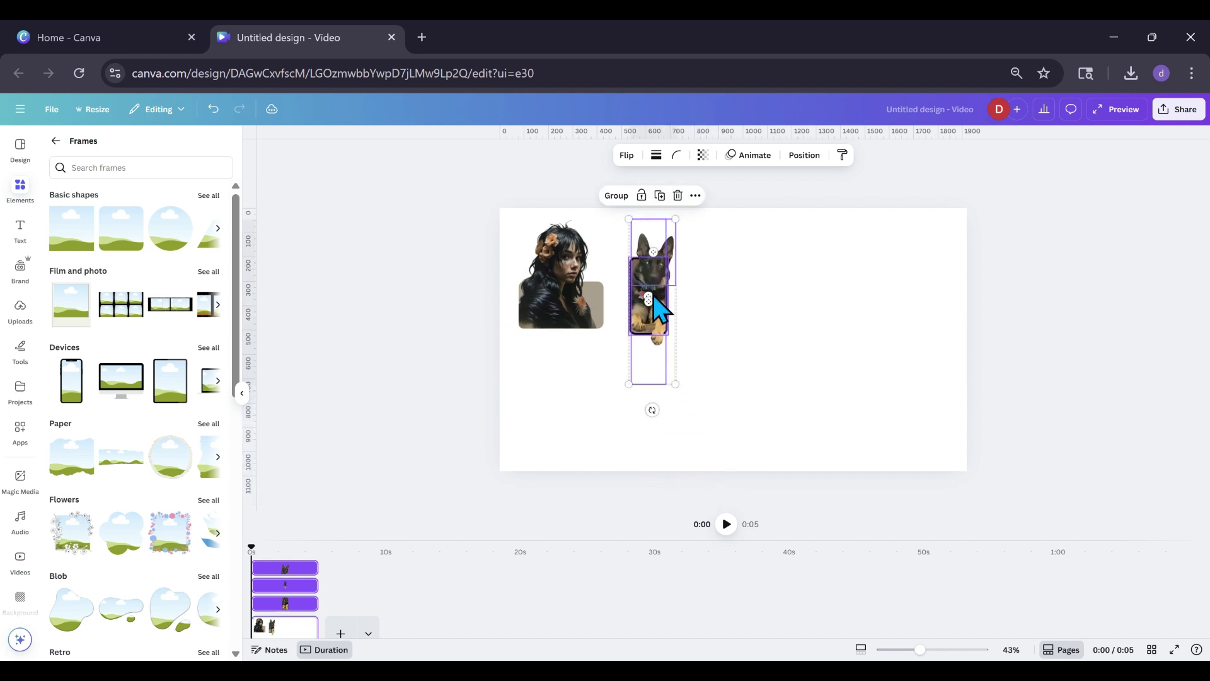
click(713, 381)
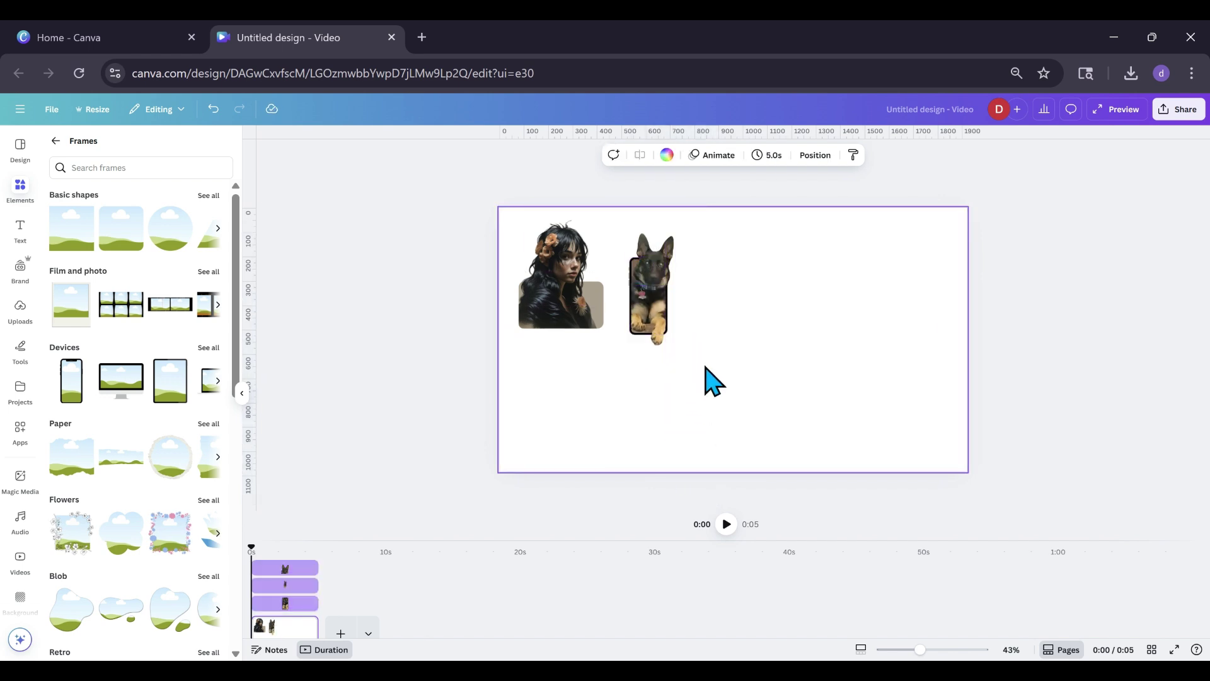
Step: Add the torn-paper circle frame and enlarge it on the page's right side
click(169, 470)
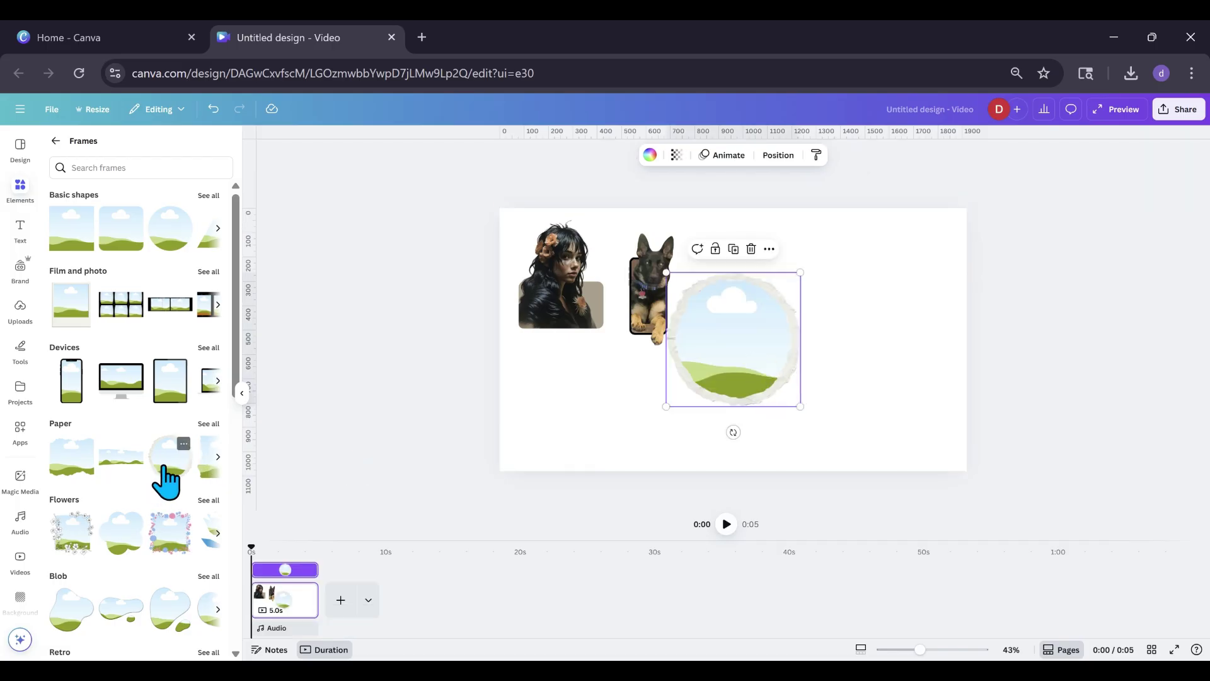
drag(737, 347, 818, 379)
drag(732, 291, 707, 278)
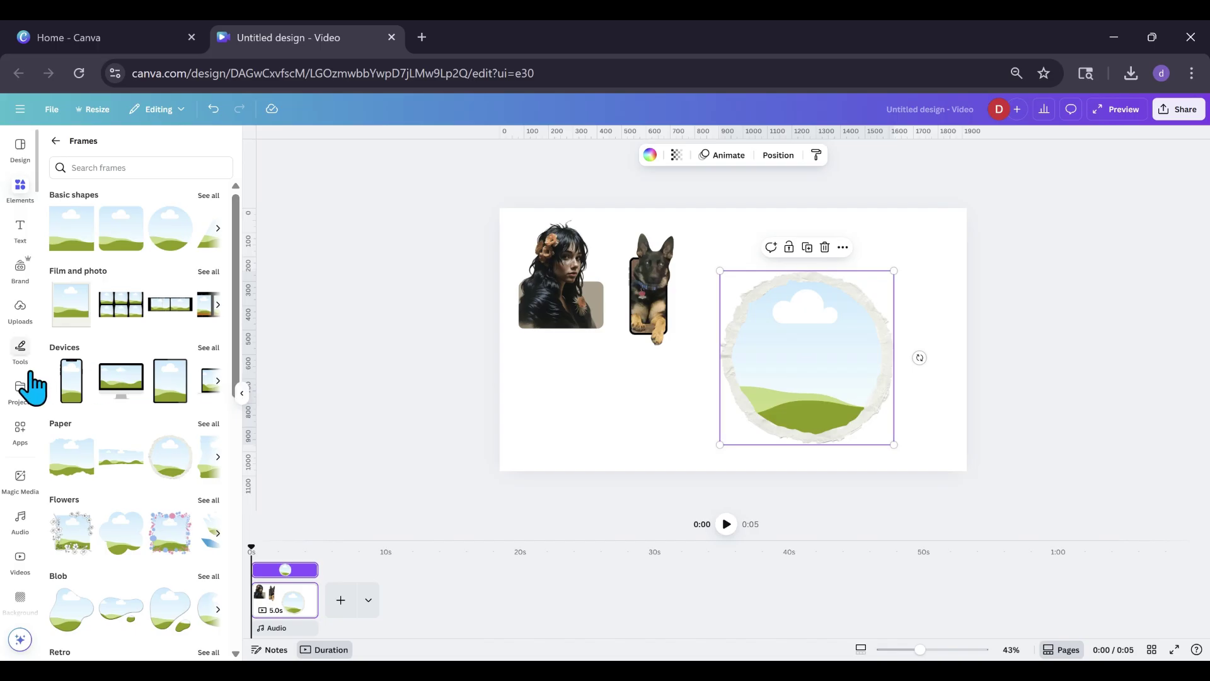
Step: Return to the full Elements collection and scroll up to Recently used
click(53, 141)
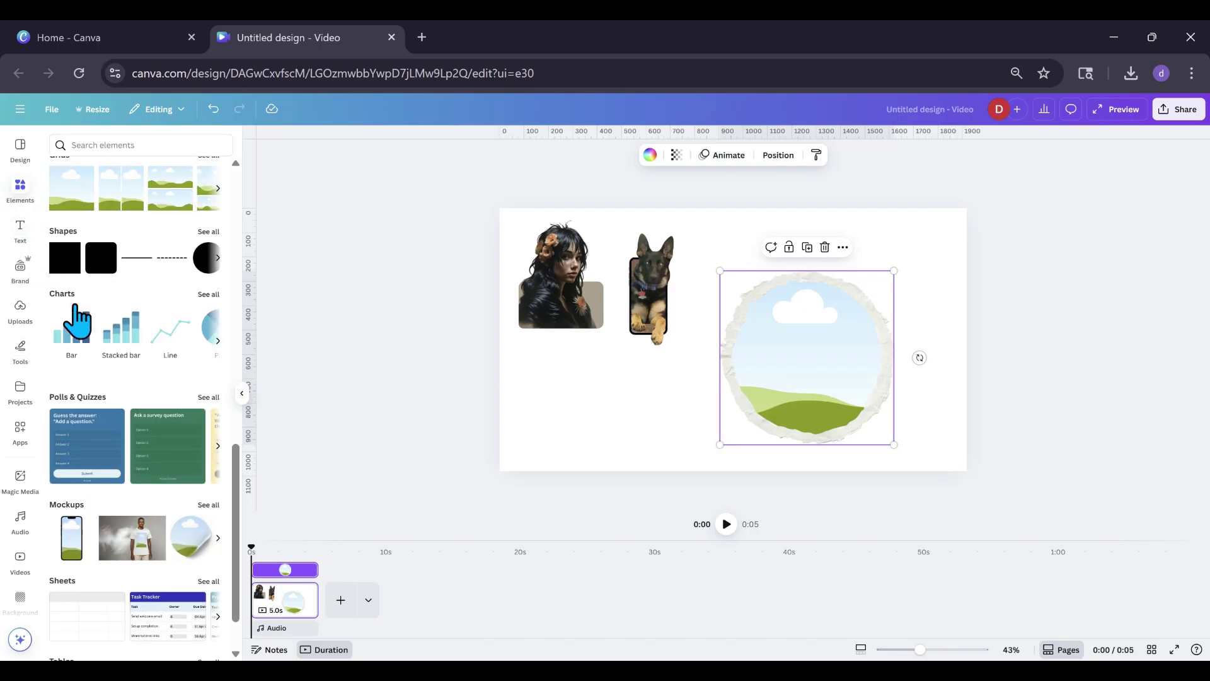
scroll(76, 319, up, 4)
scroll(79, 322, up, 5)
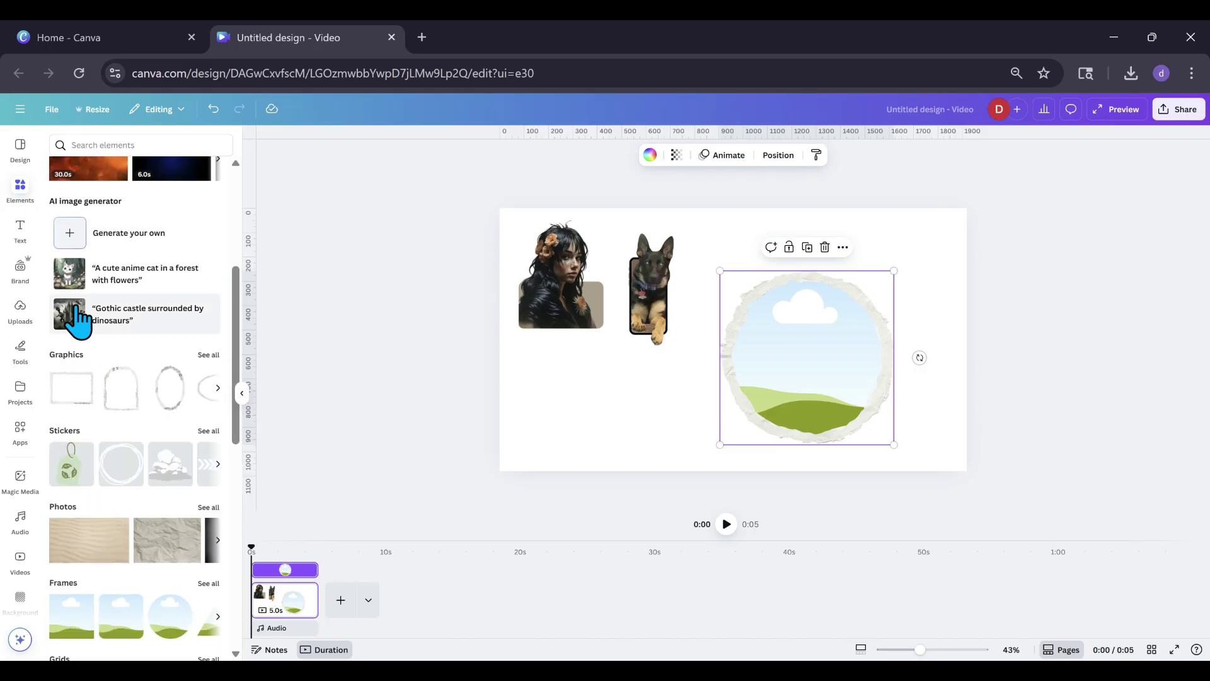
scroll(78, 320, up, 5)
scroll(74, 308, up, 1)
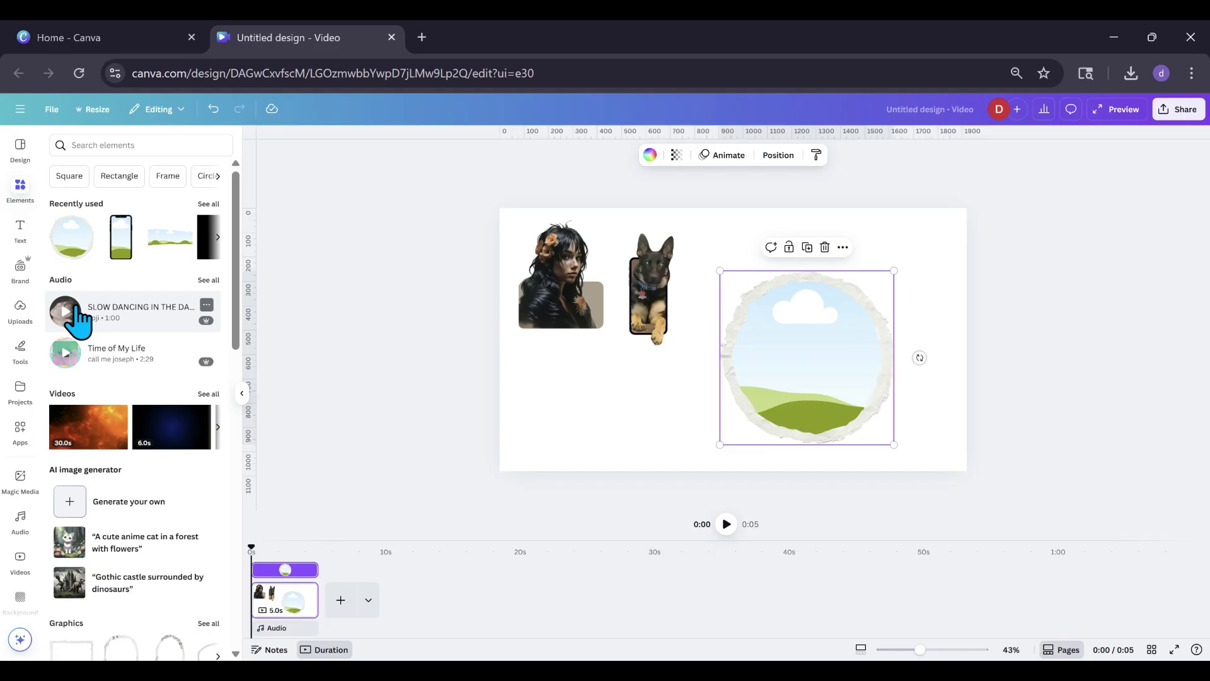
scroll(76, 315, down, 2)
scroll(73, 315, up, 2)
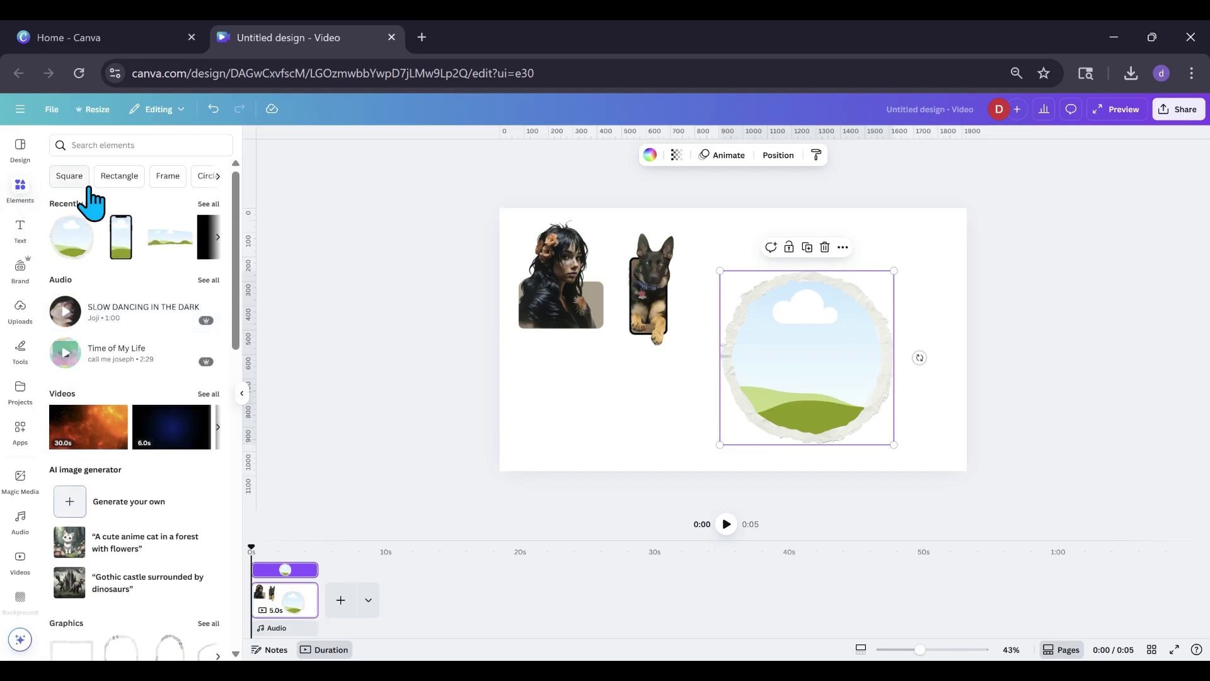
Step: Add the yellow-sweater woman photo from Recently used to the page
click(209, 204)
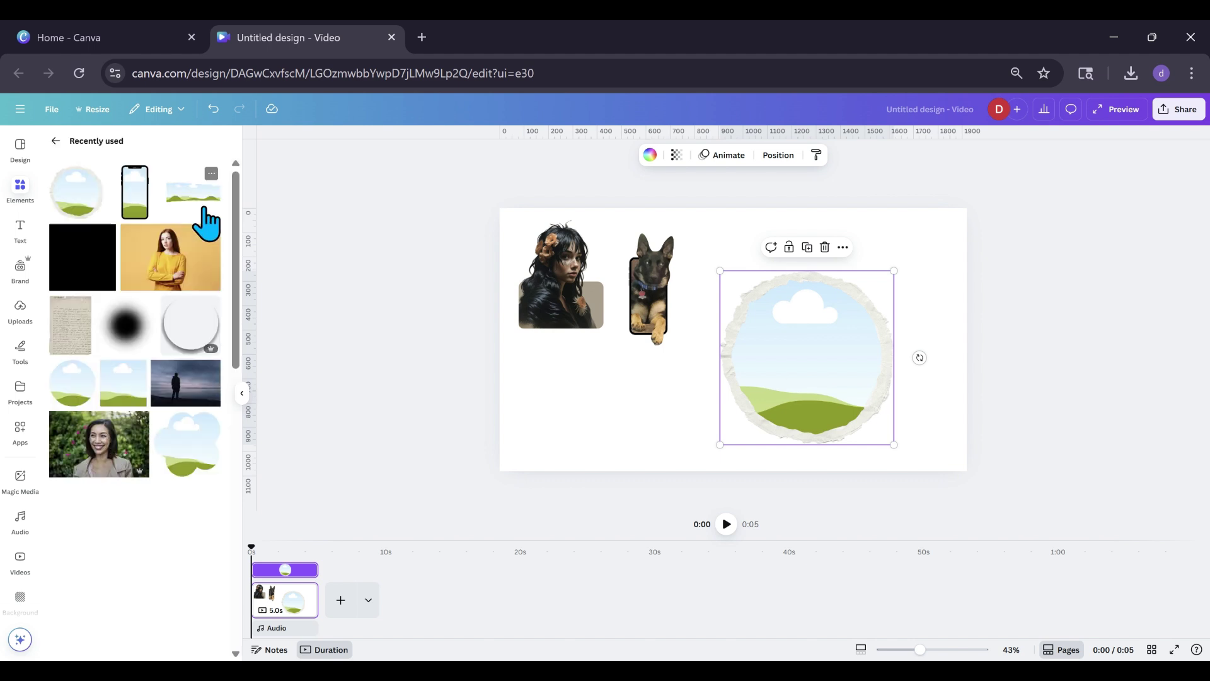
click(169, 277)
drag(716, 346, 1069, 256)
Step: Drop the photo into the circle frame and crop it to her torso and folded arms
drag(643, 416, 842, 359)
double_click(812, 391)
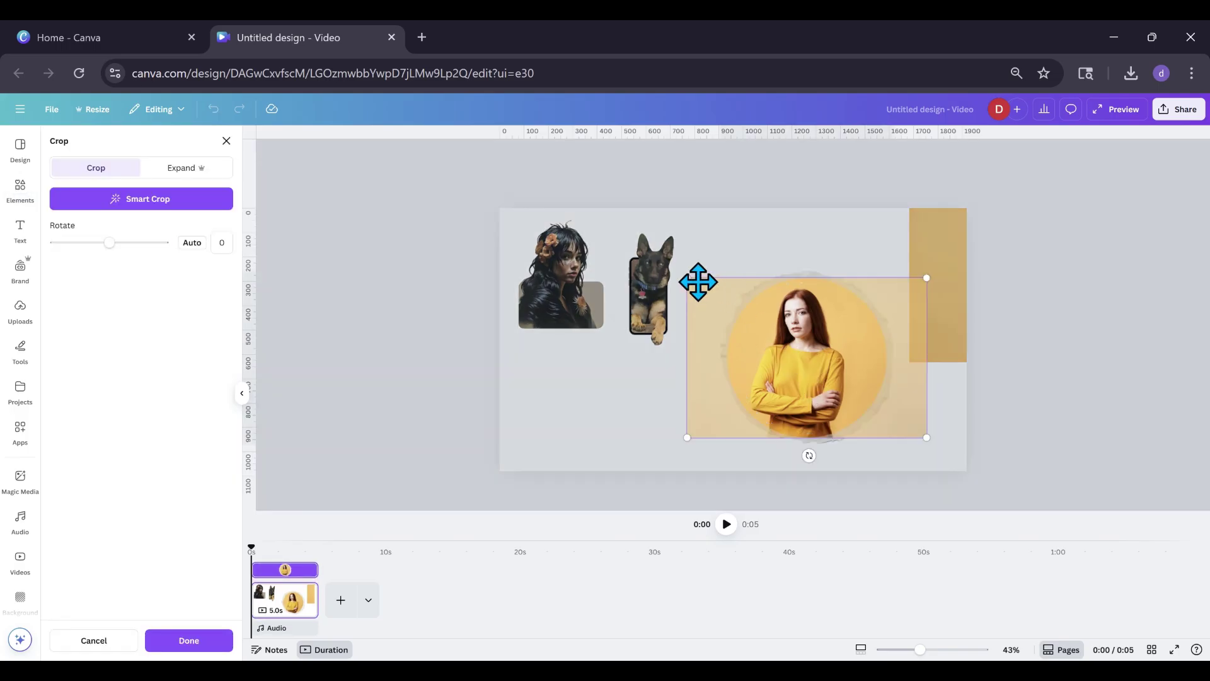
drag(680, 271, 523, 168)
drag(613, 382, 709, 385)
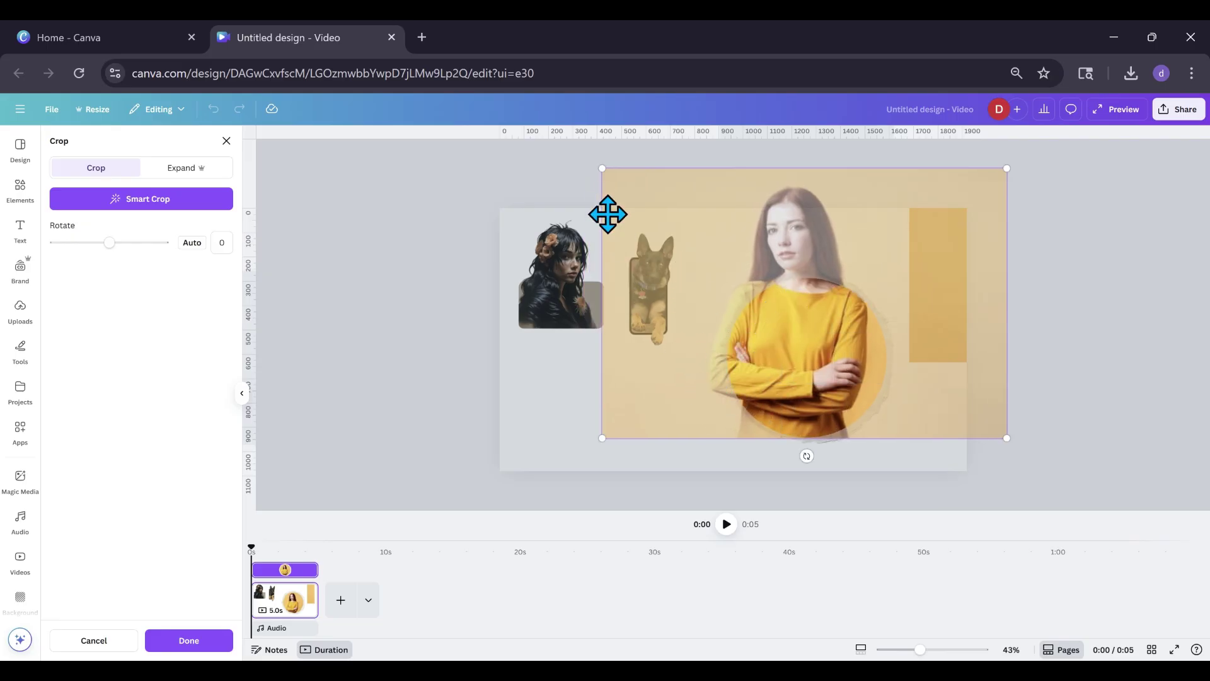
drag(606, 174, 613, 179)
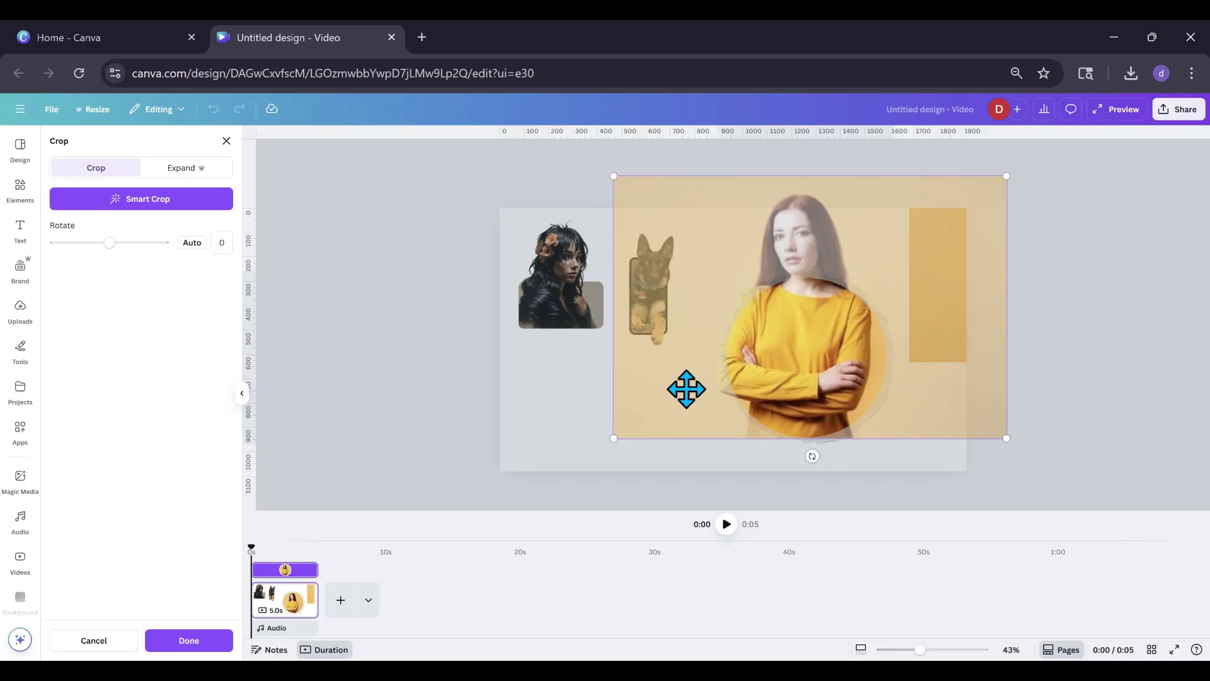
drag(687, 373, 688, 373)
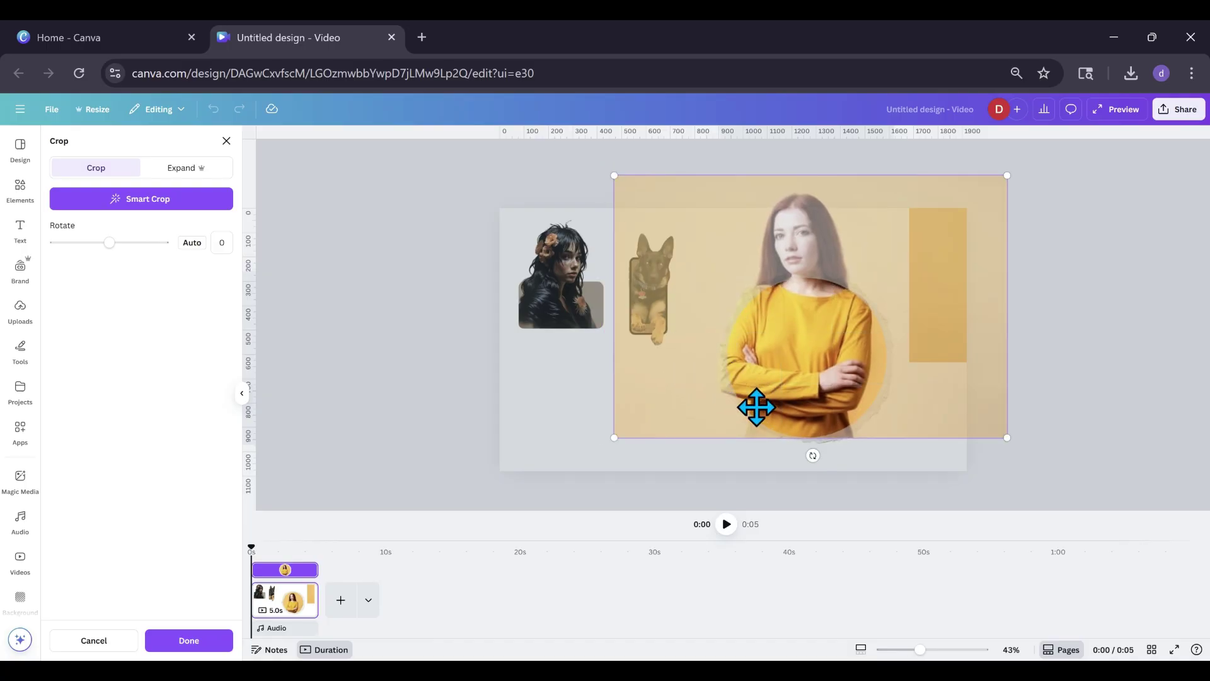
click(575, 455)
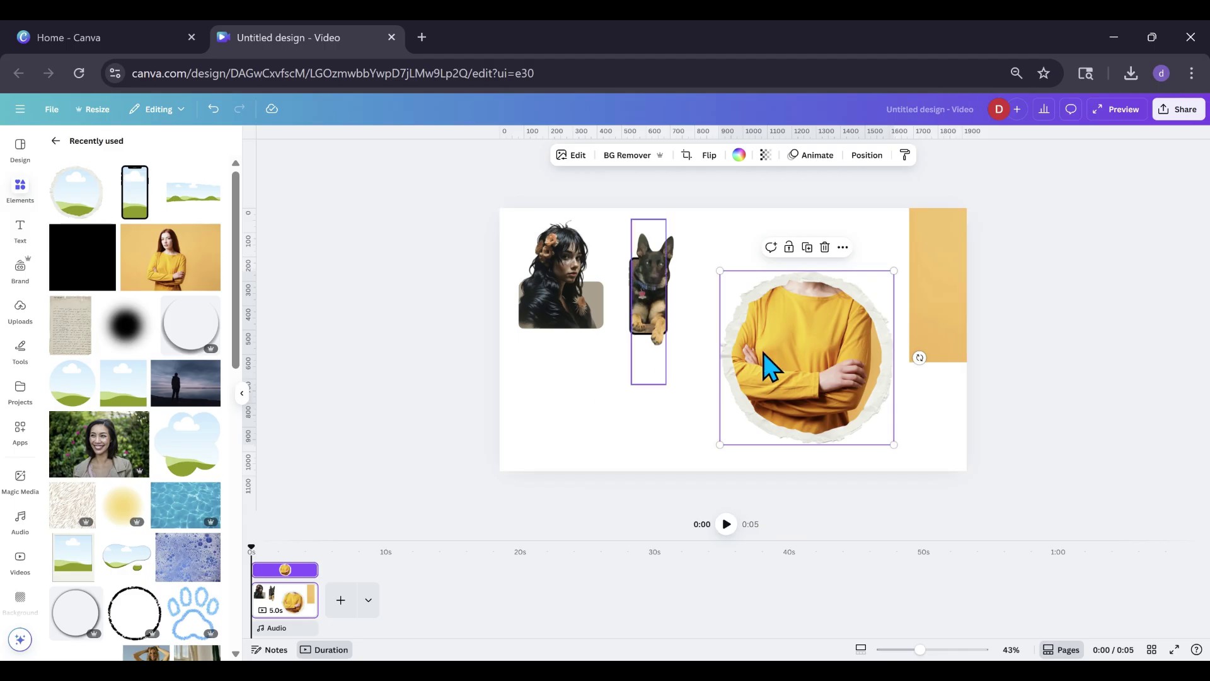
Step: Layer a background-removed copy of the woman over the circle, enlarged and bottom-cropped to fit
drag(884, 392, 683, 384)
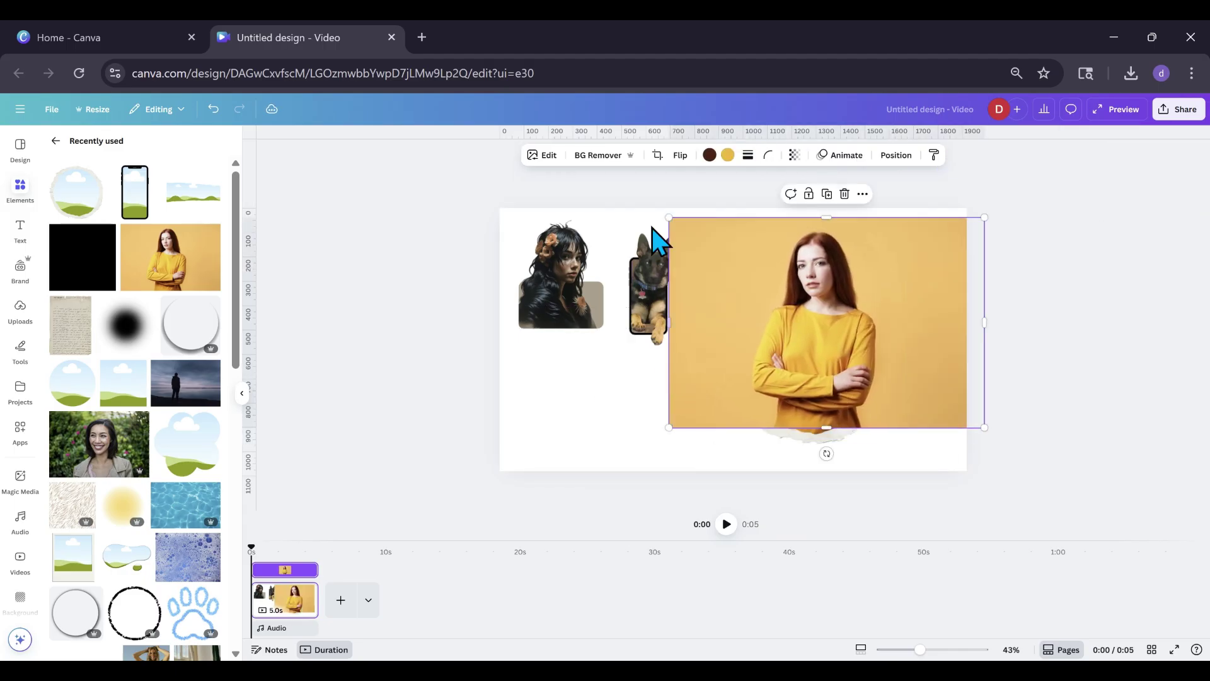
click(598, 156)
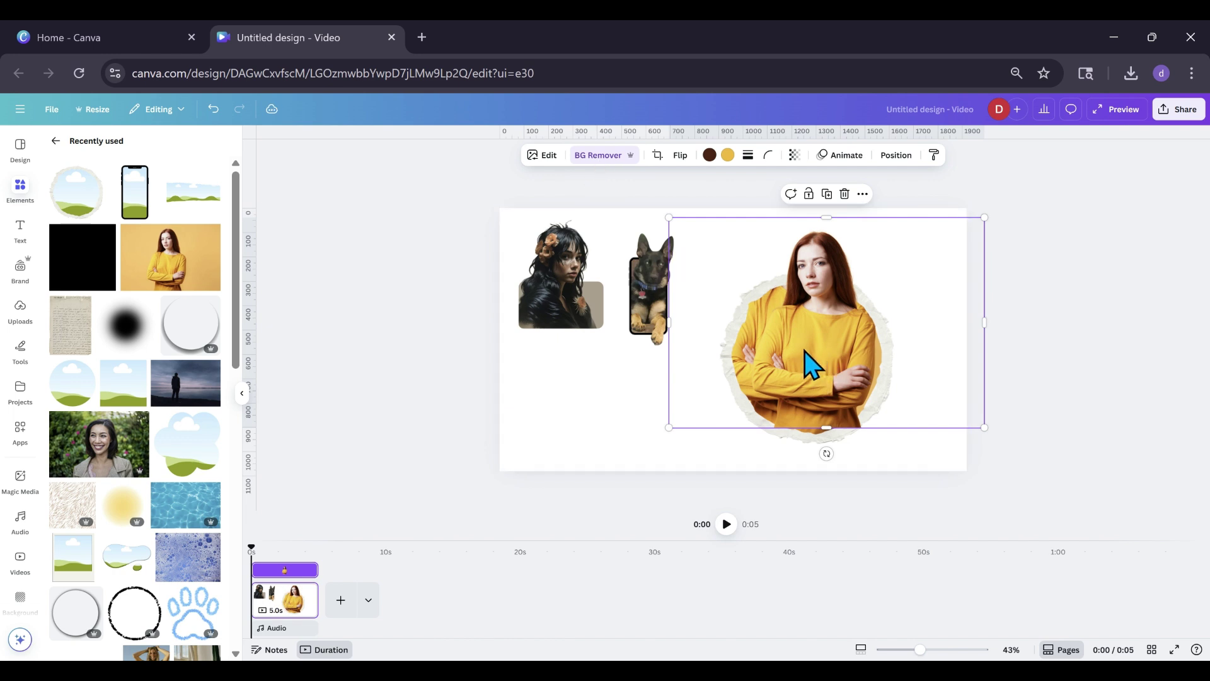
drag(807, 363, 782, 350)
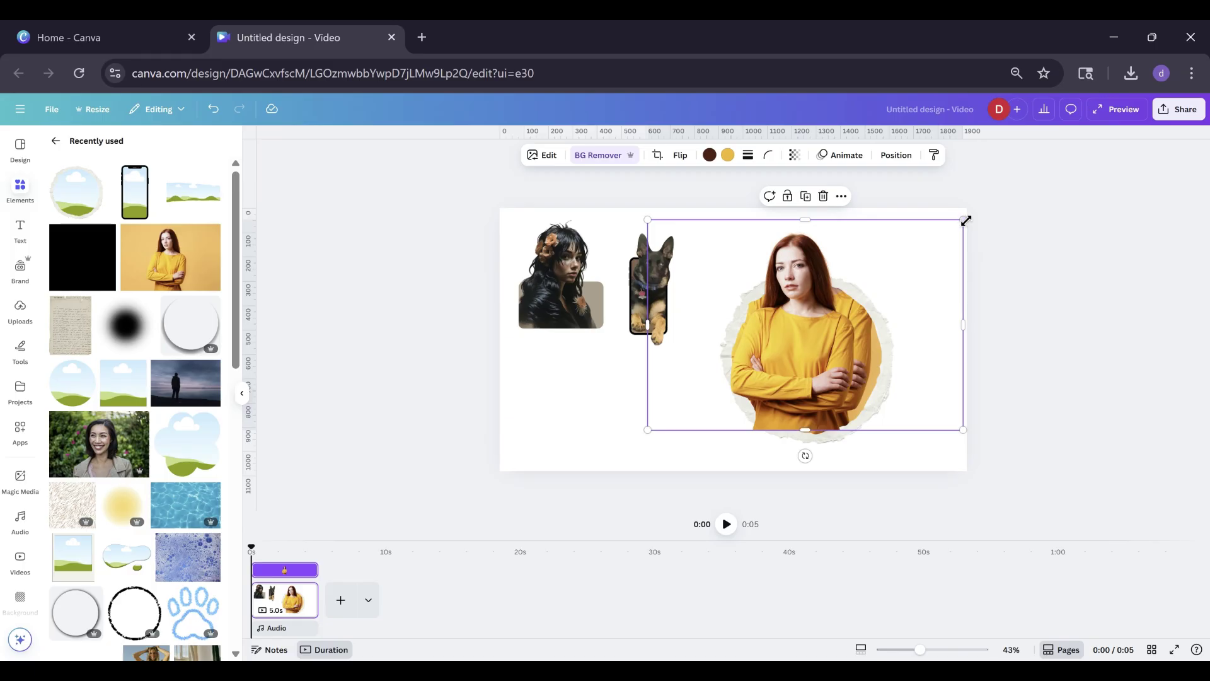
drag(964, 219, 1000, 195)
drag(647, 196, 608, 170)
drag(799, 365, 808, 370)
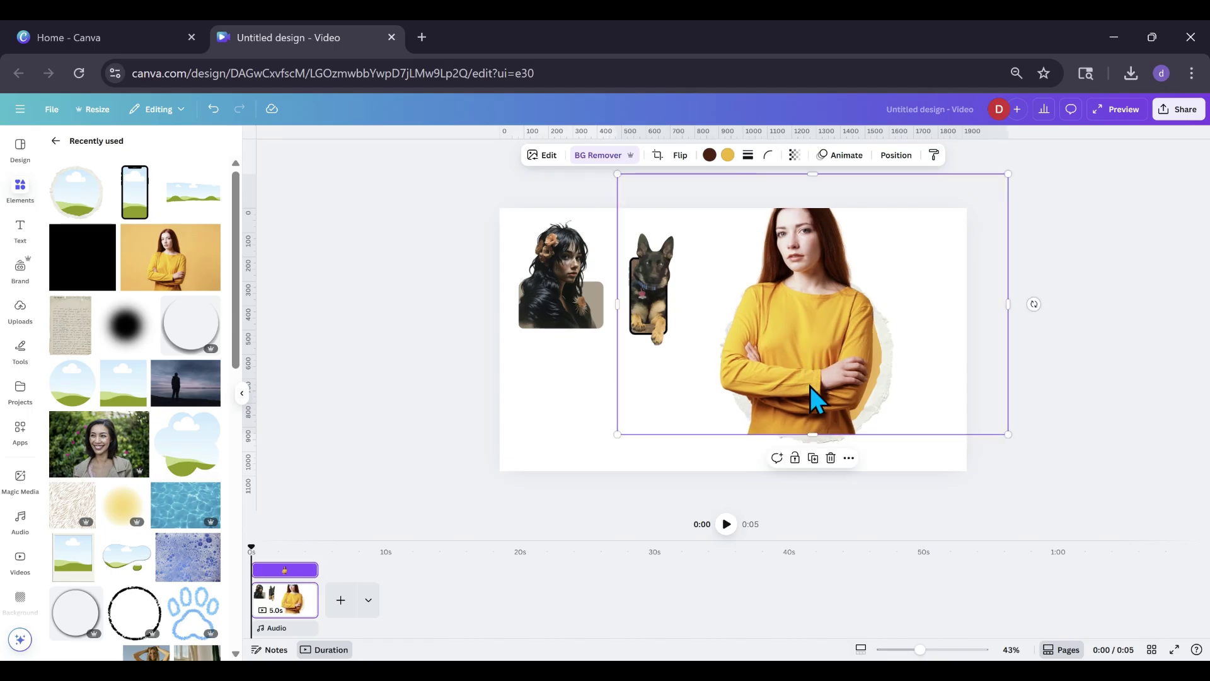
drag(807, 433, 787, 372)
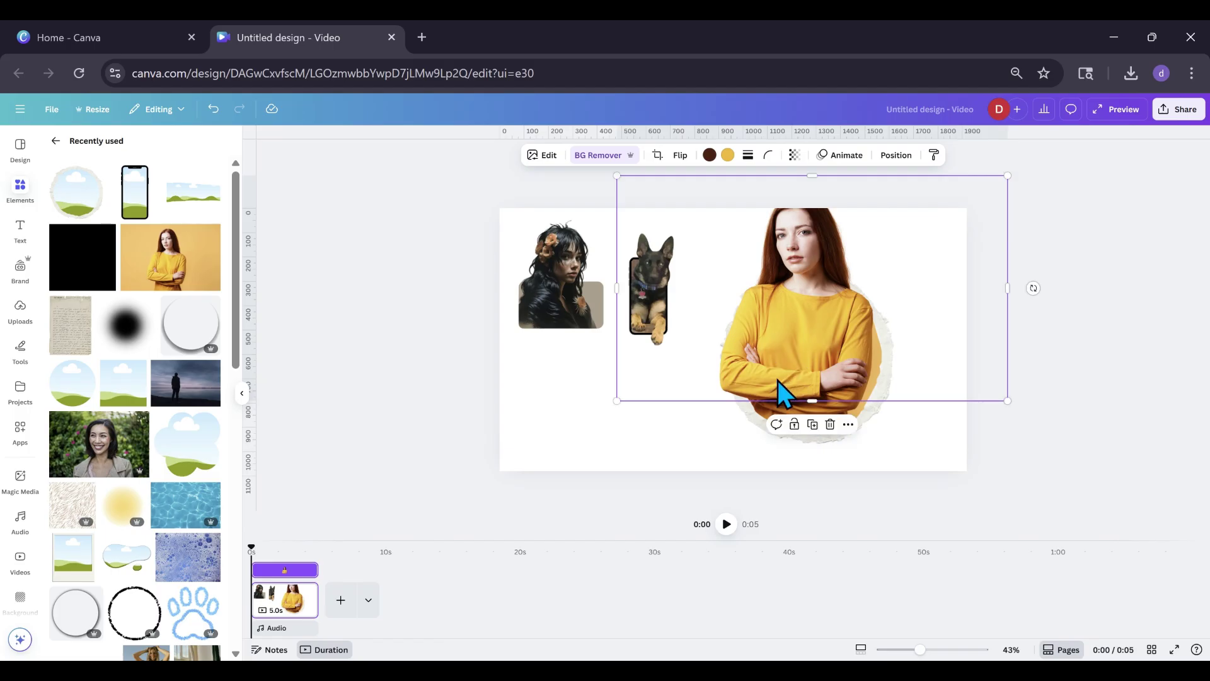
click(720, 450)
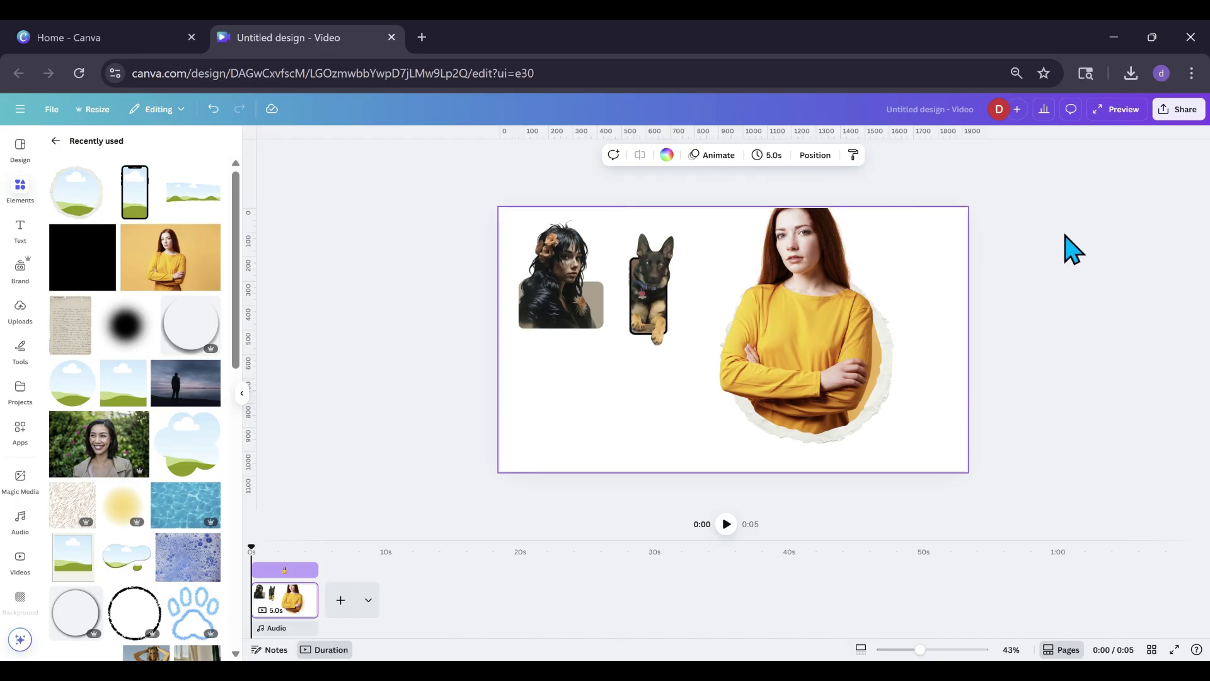
Step: Select the woman and circle frame together, shrink them, and nudge them slightly up-left
drag(1064, 233, 845, 406)
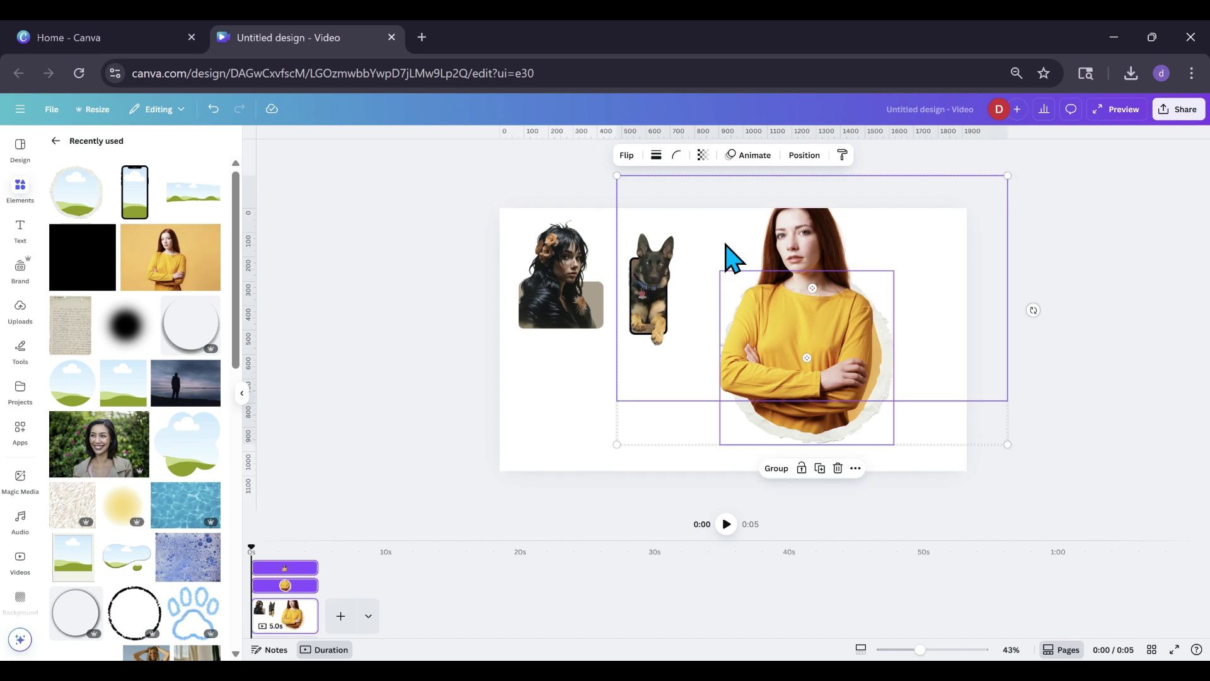
drag(613, 177, 684, 222)
drag(794, 386, 775, 370)
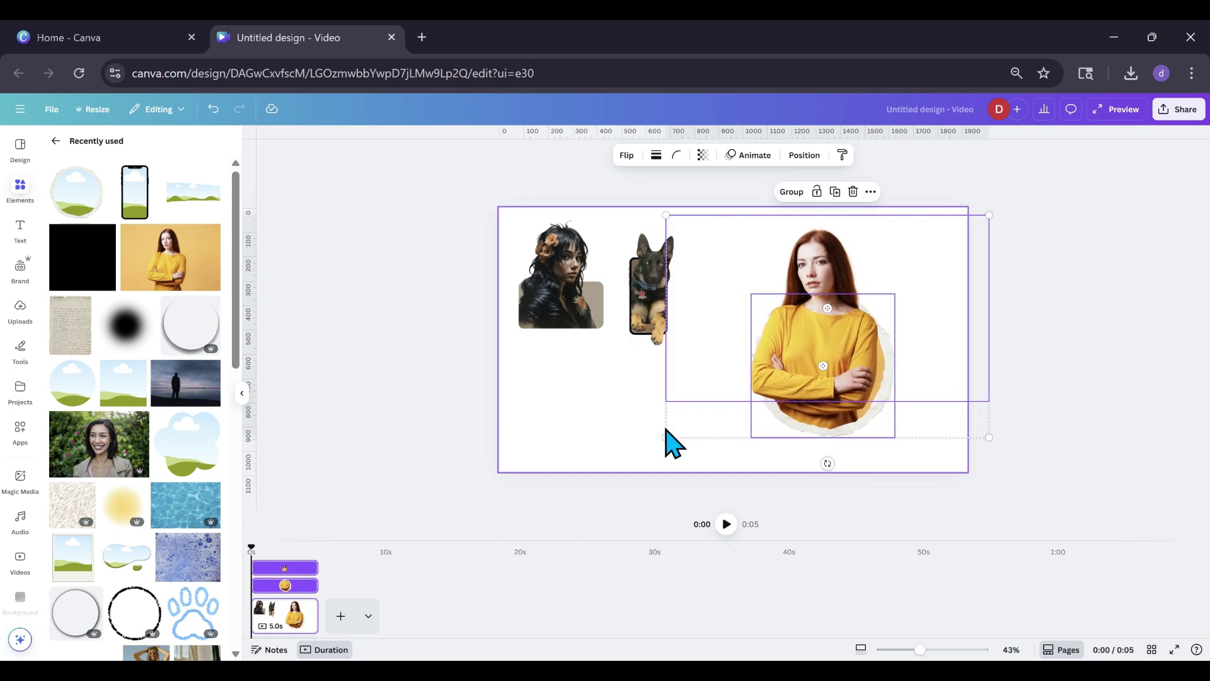
click(522, 440)
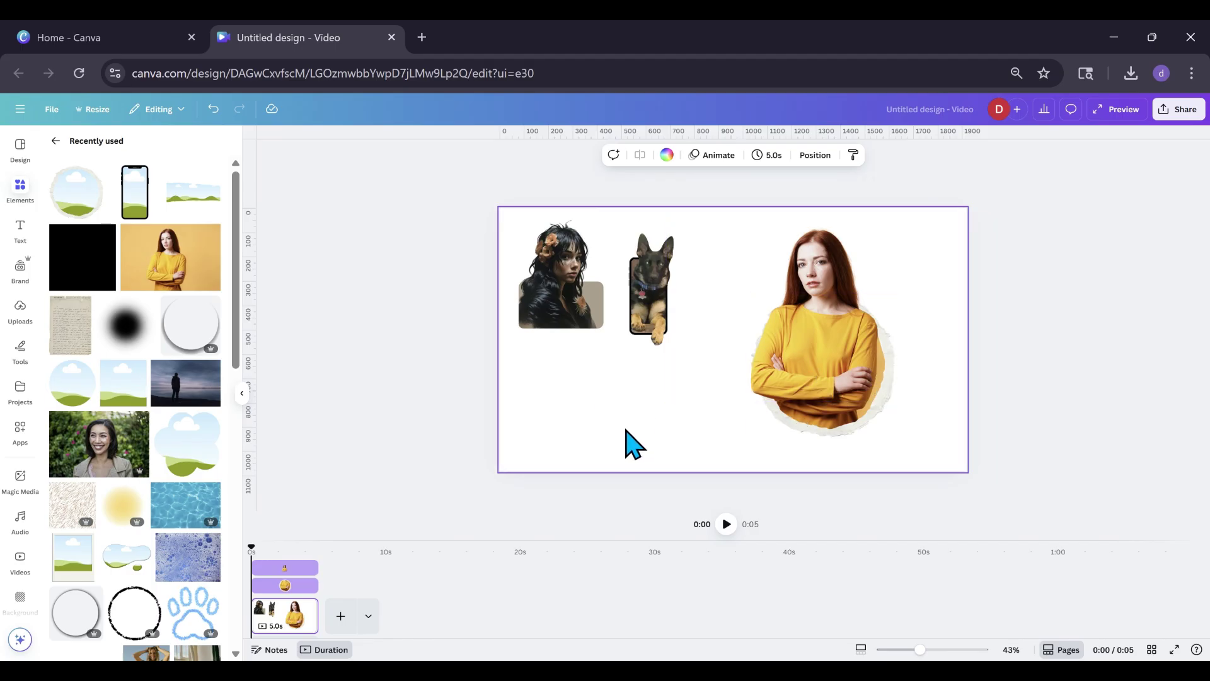
Step: Add a circle frame beside the torn-paper portrait and fill it with the enlarged yellow-sweater photo
click(75, 398)
drag(724, 343, 694, 378)
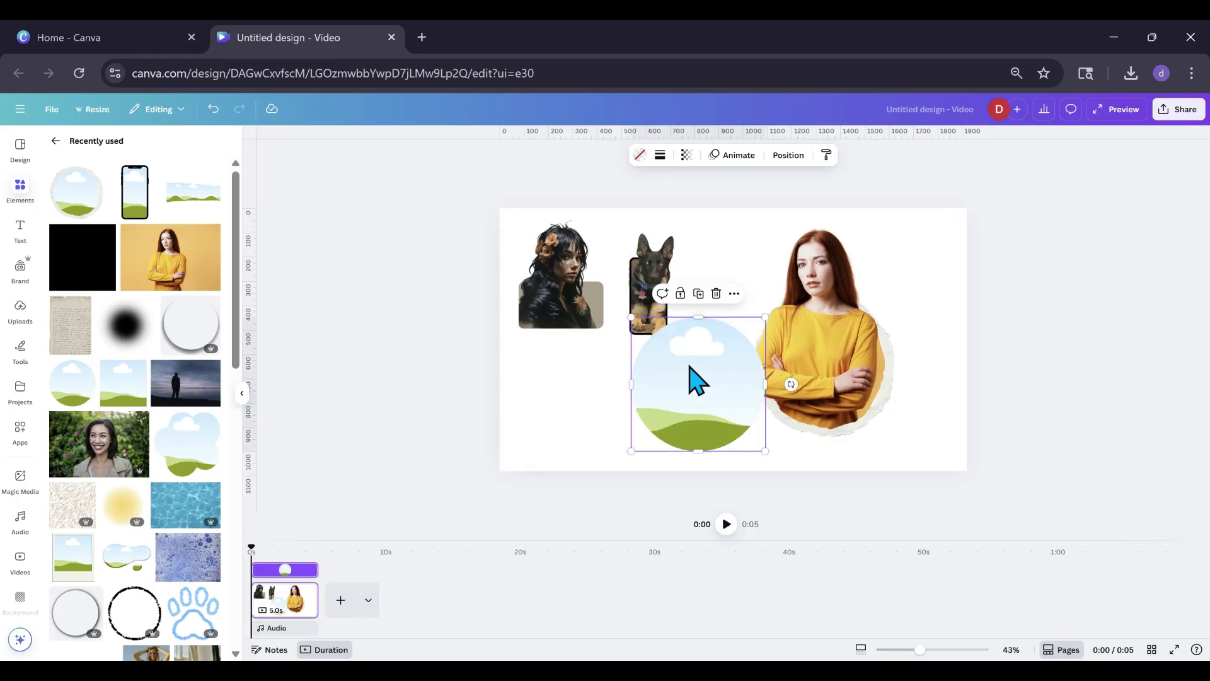
click(181, 271)
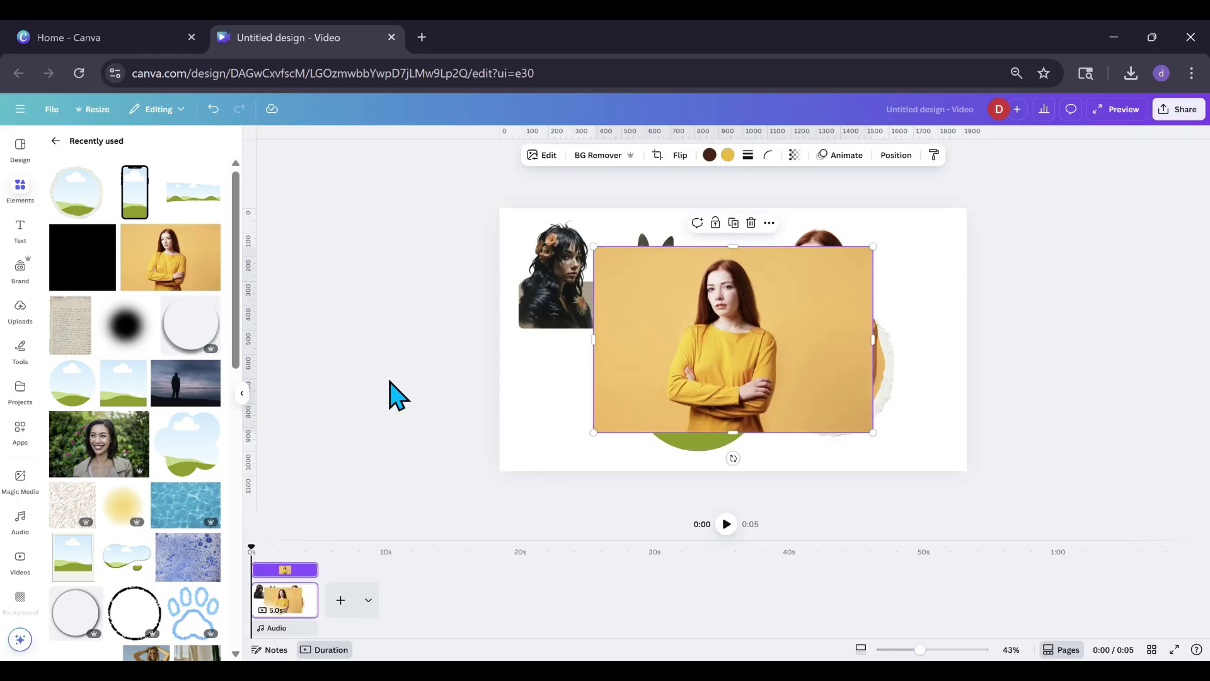
drag(729, 369, 697, 411)
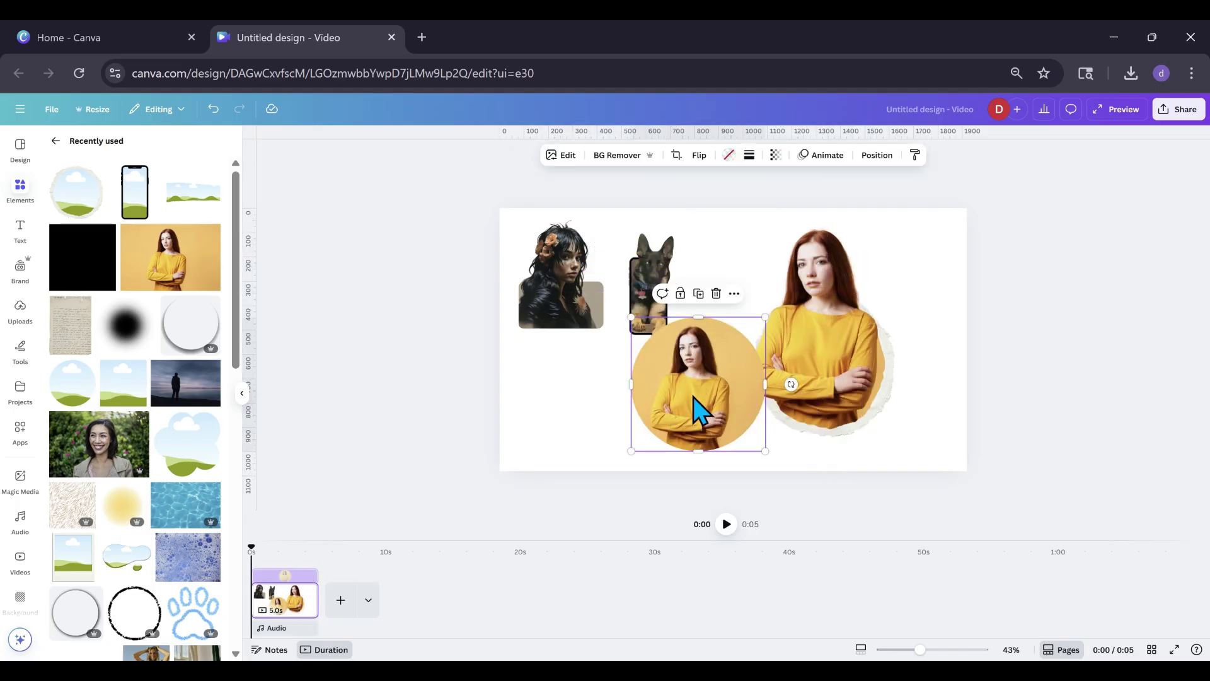
double_click(635, 334)
drag(603, 321, 516, 281)
drag(610, 392, 612, 385)
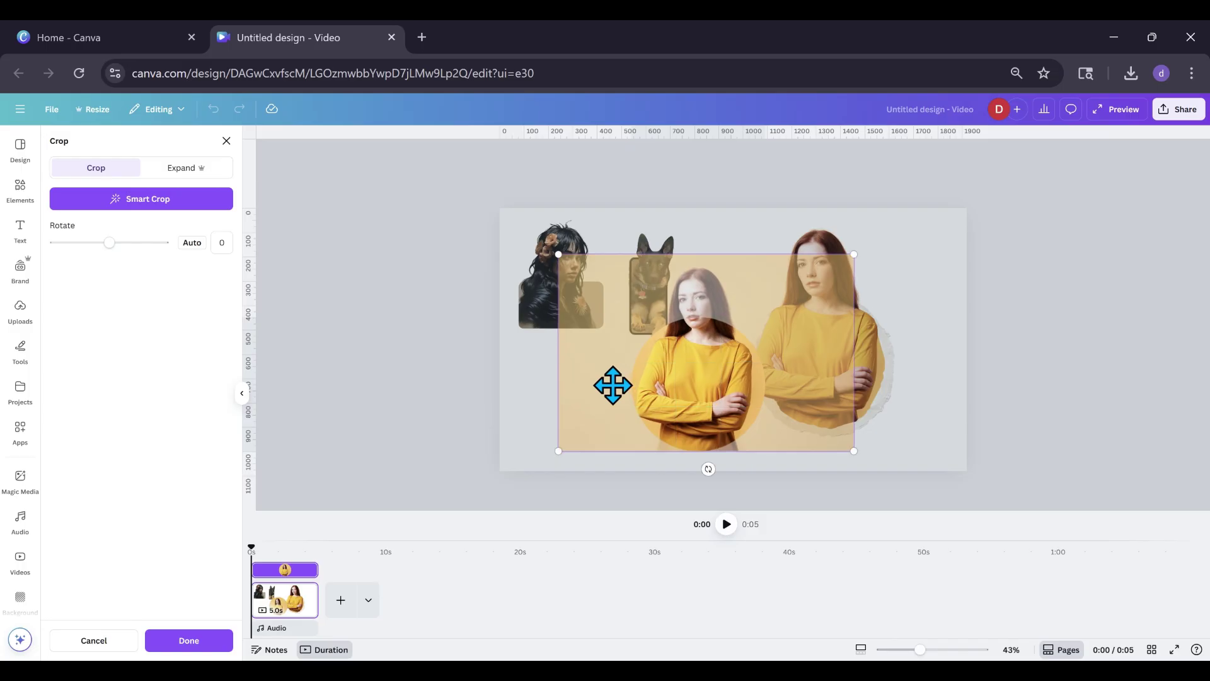
click(23, 200)
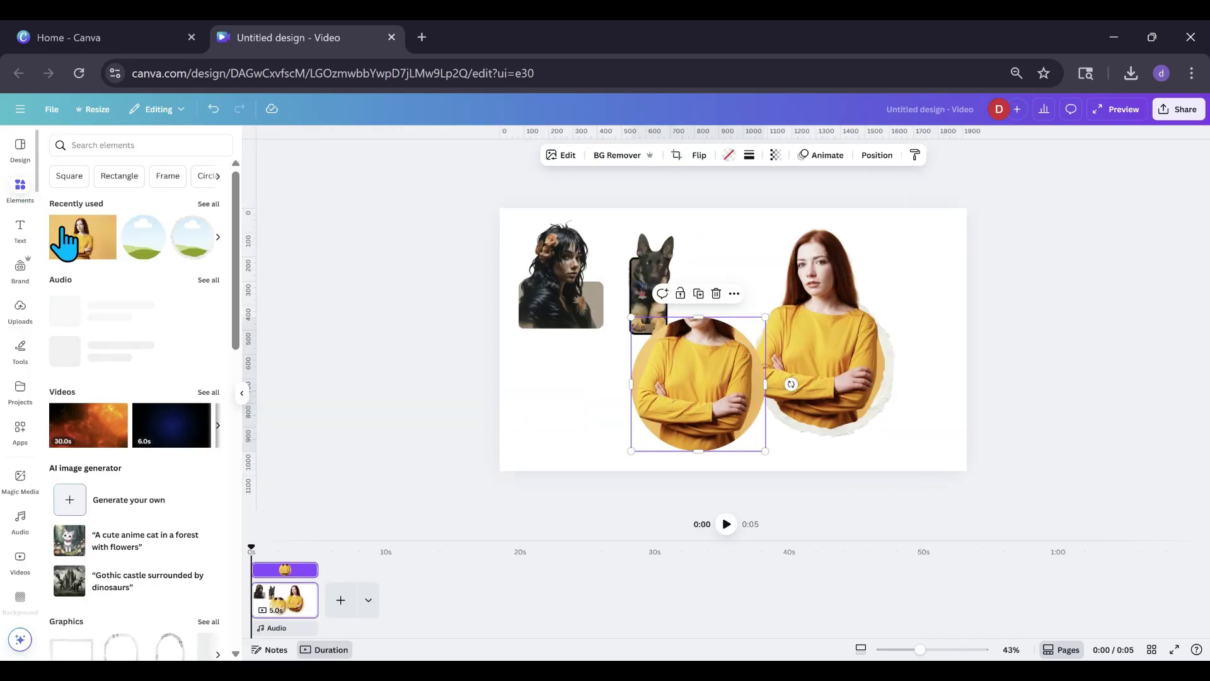
Step: Overlay a background-removed copy of the woman, sized to match and bottom-trimmed to the circle
click(73, 240)
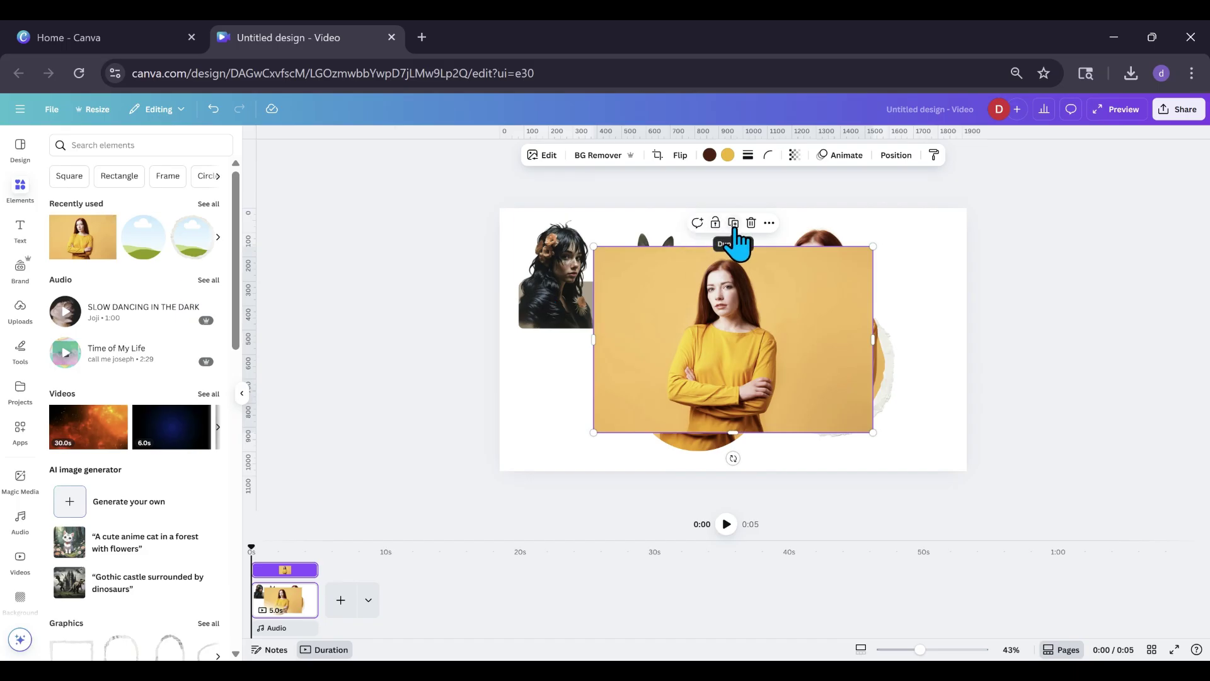
drag(720, 273, 723, 278)
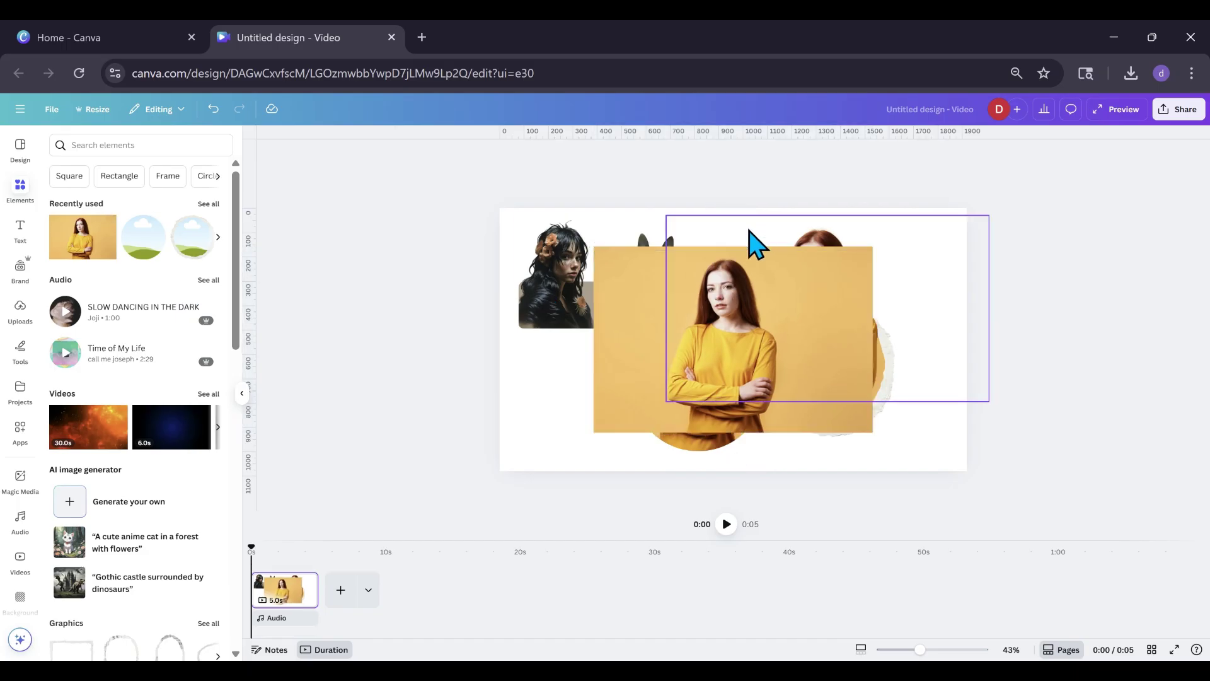
click(597, 158)
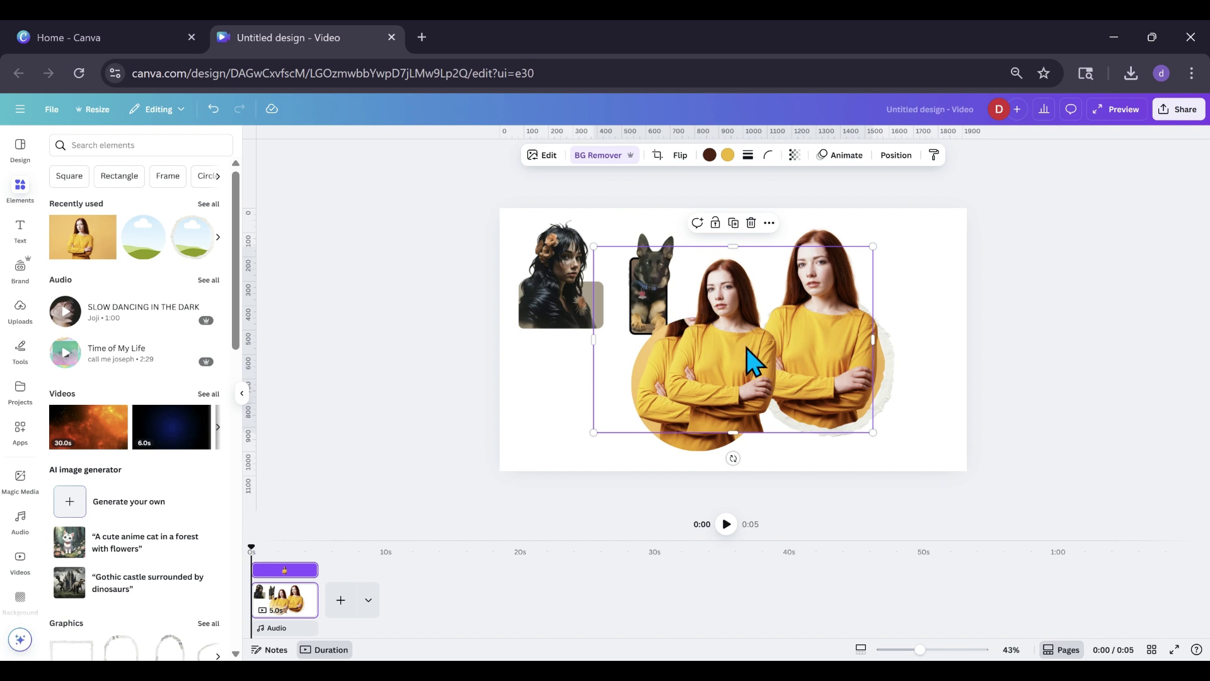
drag(725, 375, 695, 392)
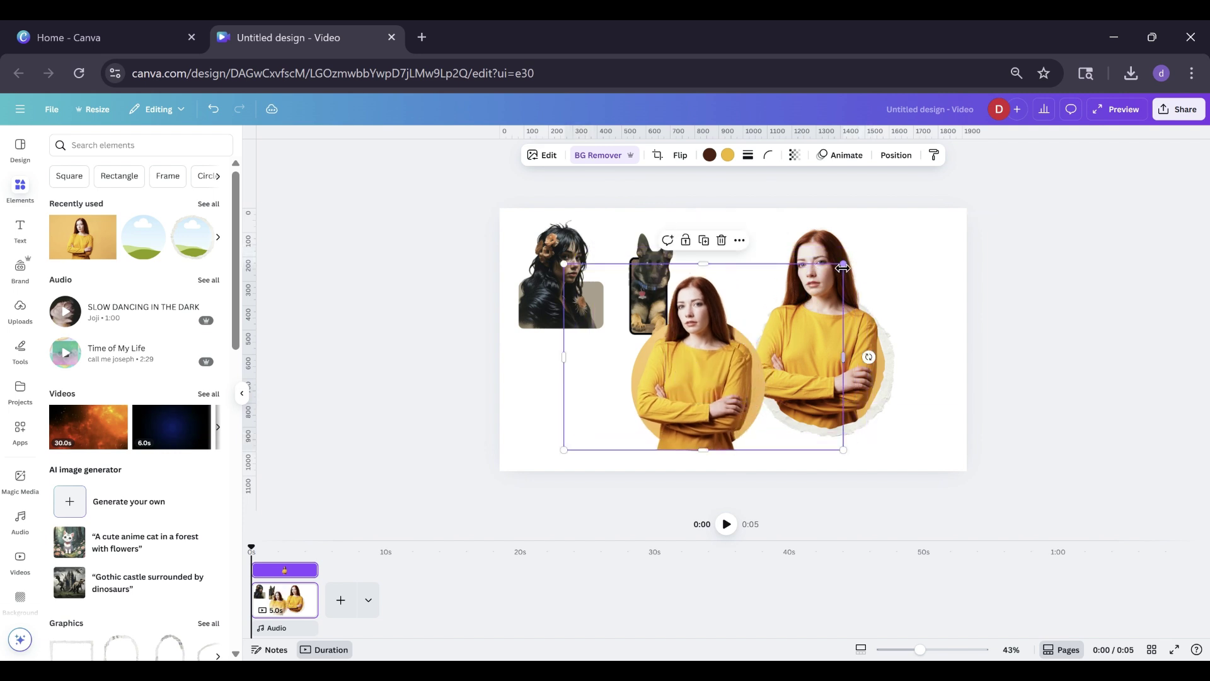
drag(845, 265, 861, 264)
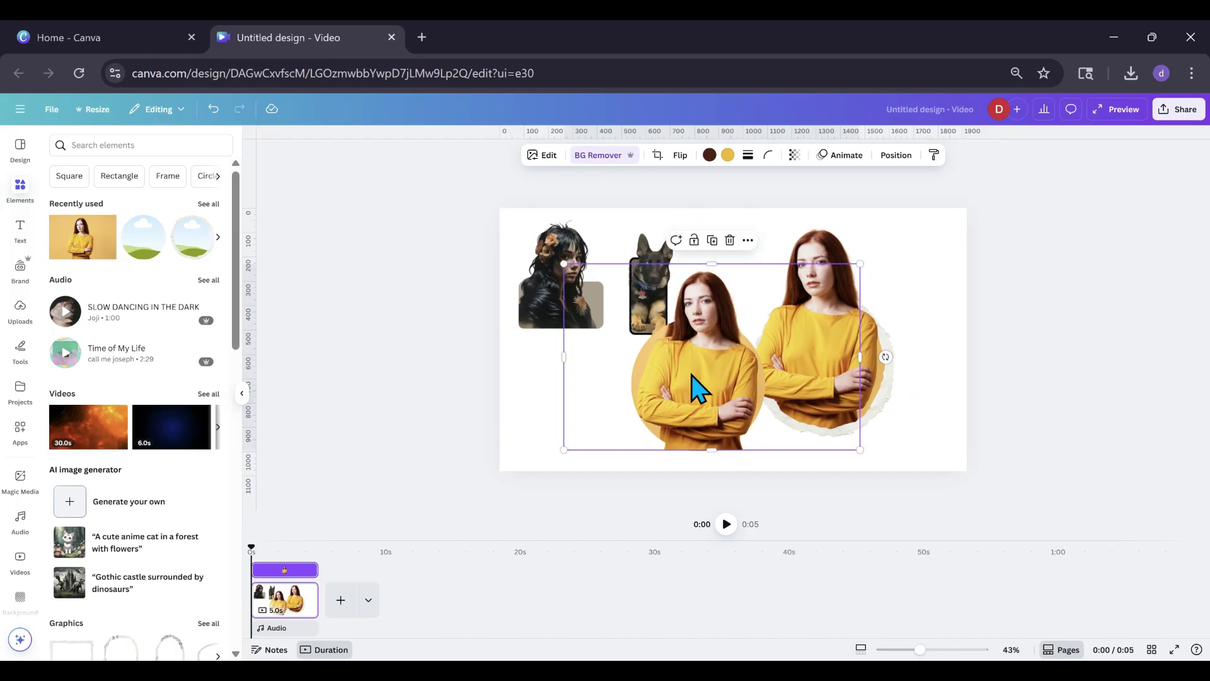
drag(691, 375, 688, 371)
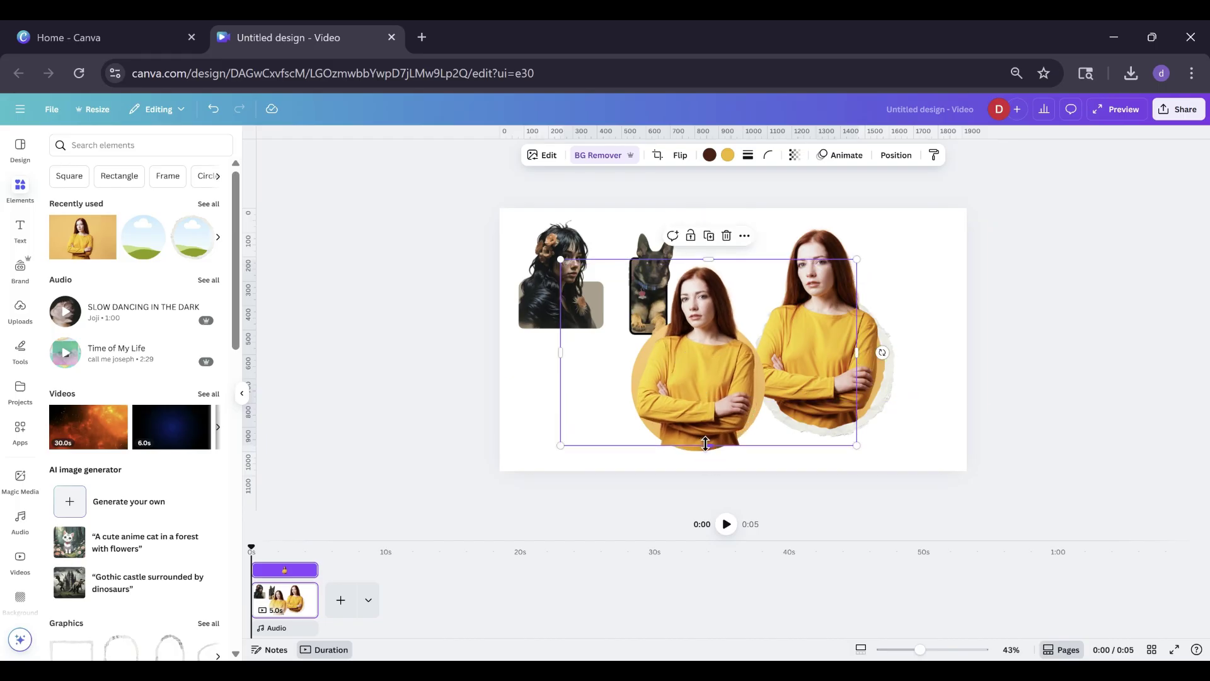
drag(706, 444, 709, 353)
click(534, 445)
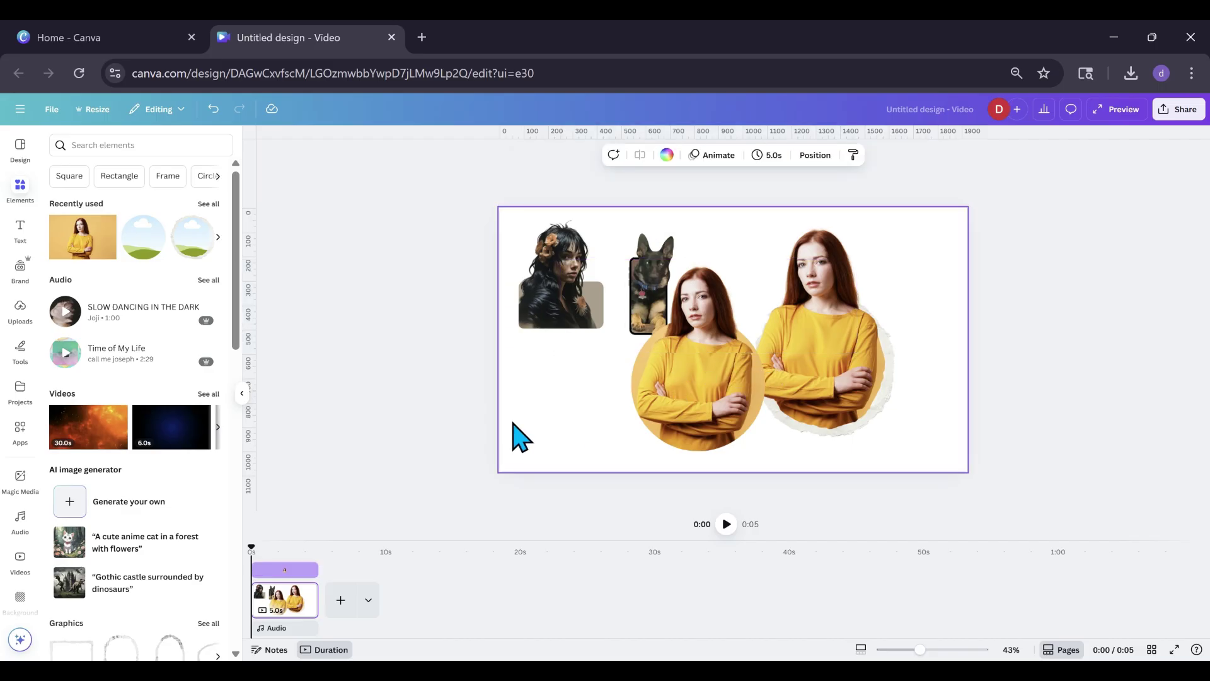
click(694, 354)
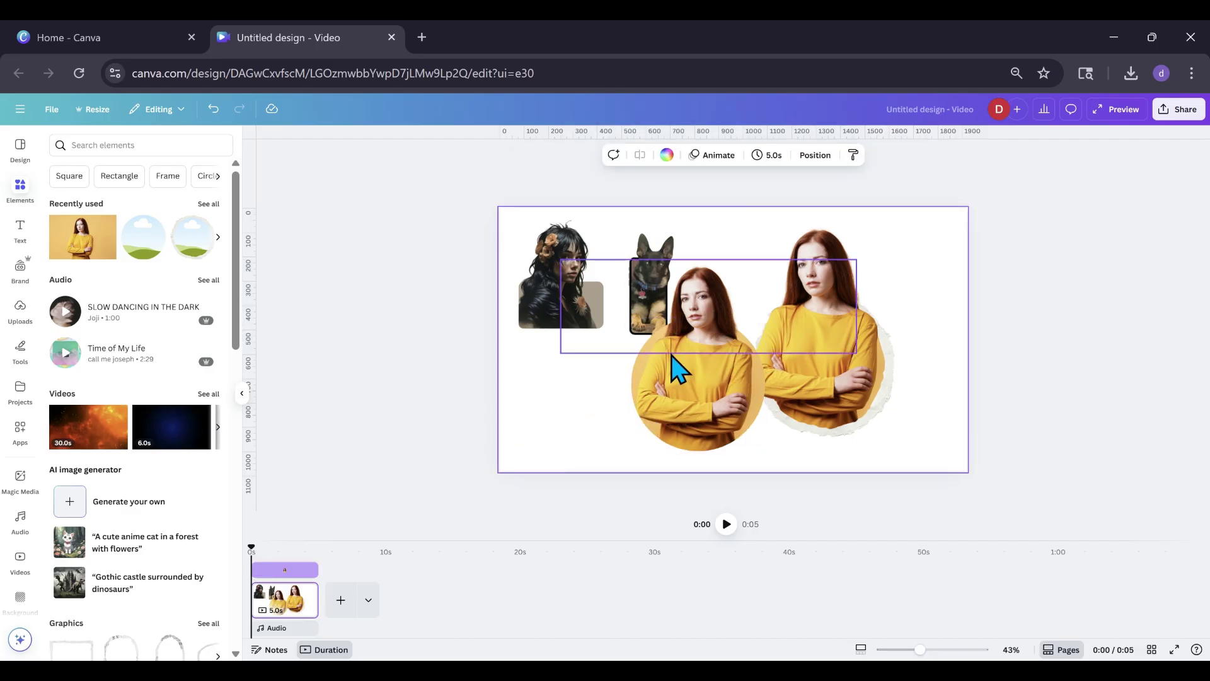
click(637, 424)
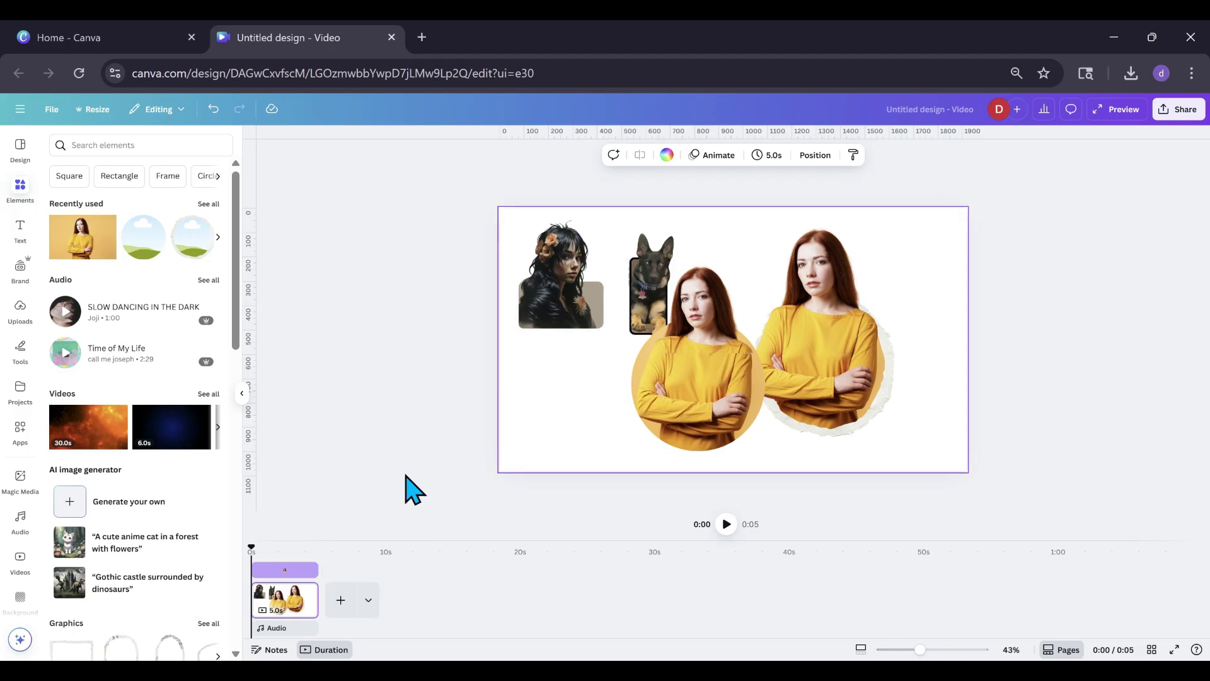
Step: Add a new page with the uploaded craft-desk girl illustration and a light grey background
click(341, 604)
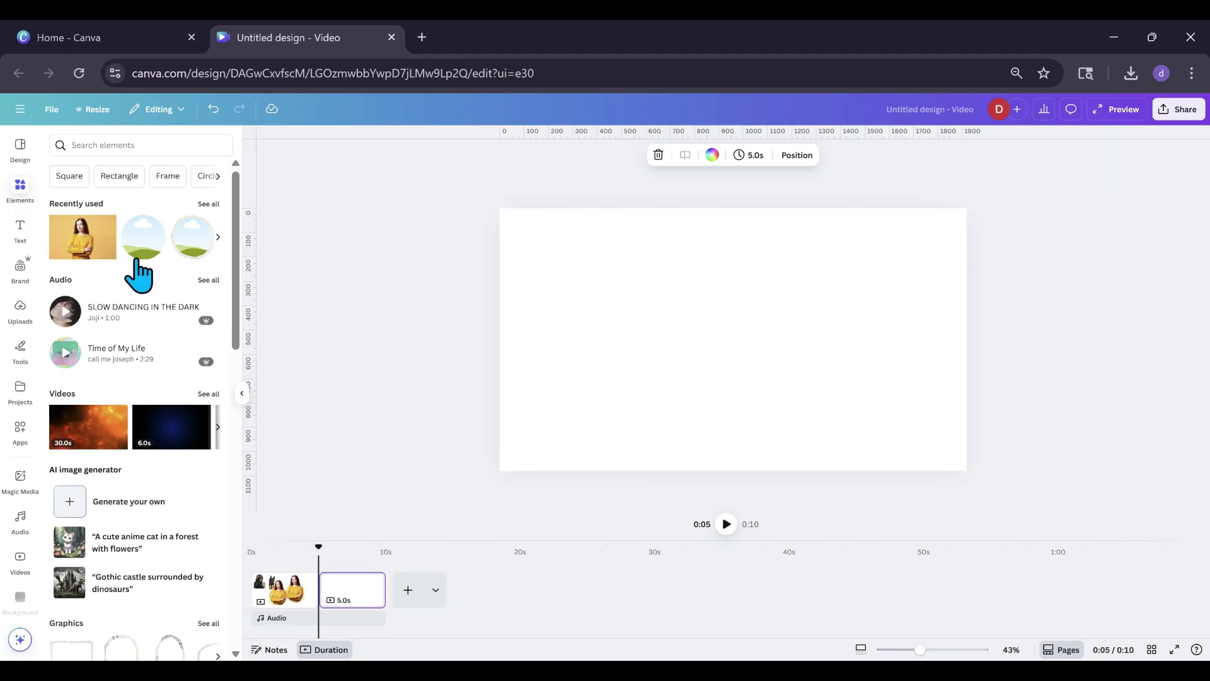
click(24, 327)
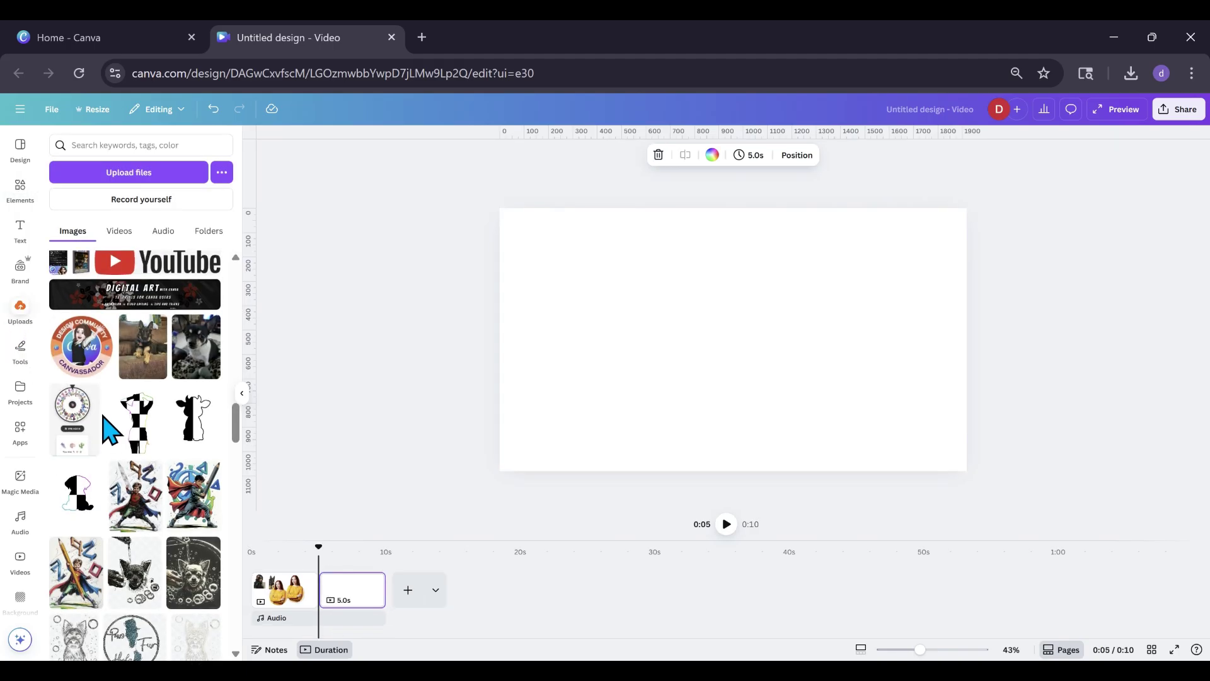
scroll(108, 427, up, 10)
scroll(103, 416, up, 10)
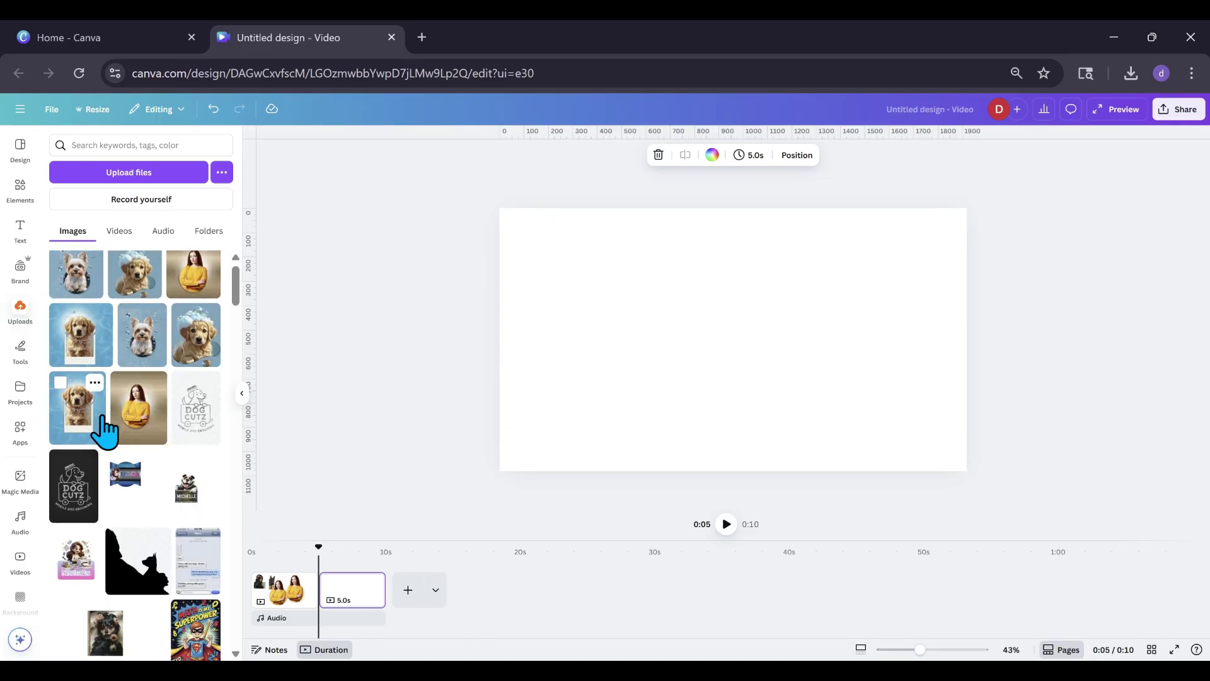
scroll(104, 416, down, 3)
scroll(103, 417, down, 2)
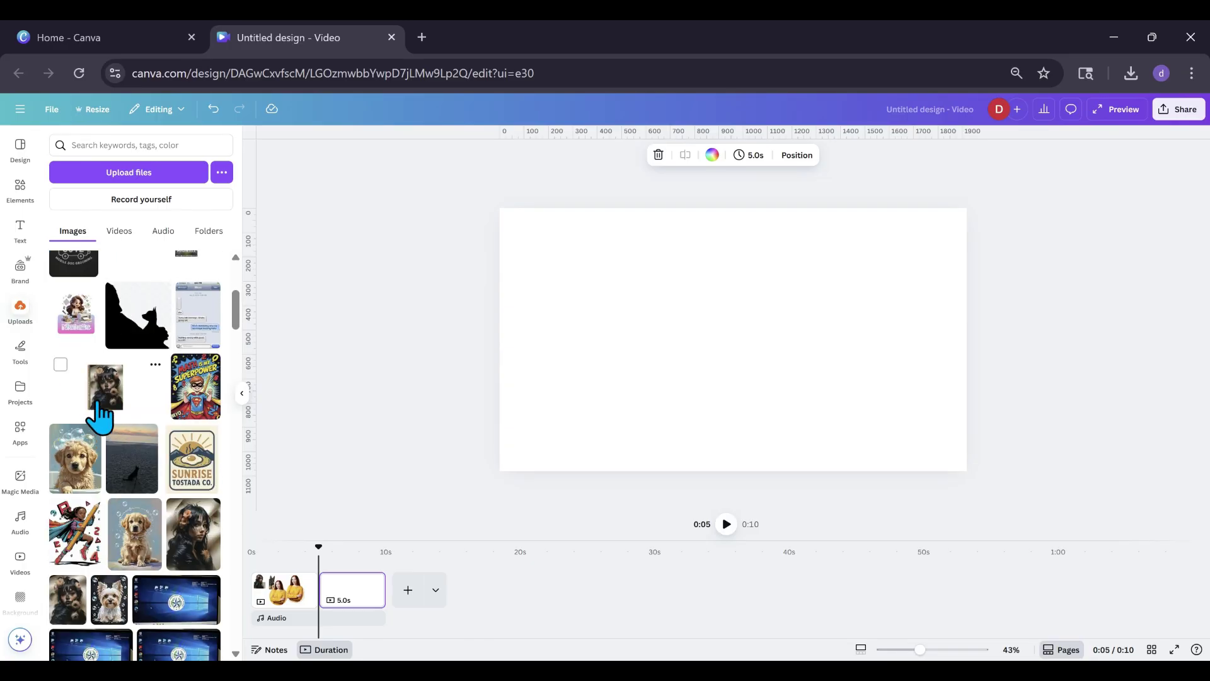
click(76, 318)
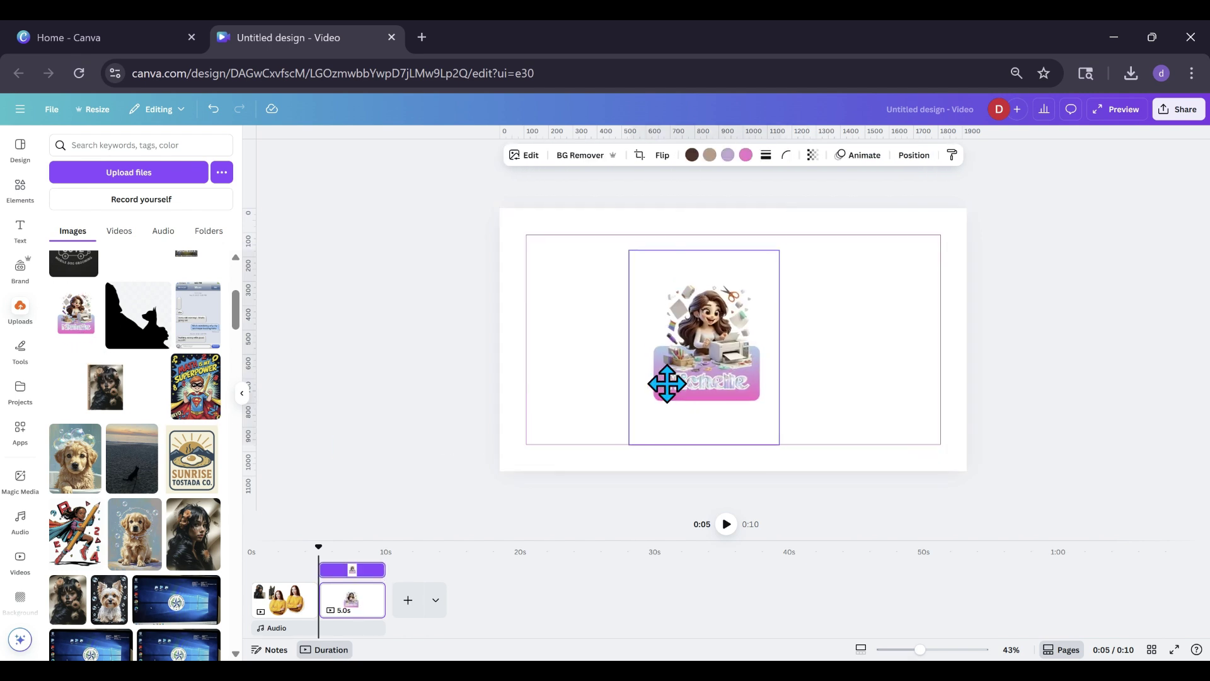
drag(667, 383, 654, 387)
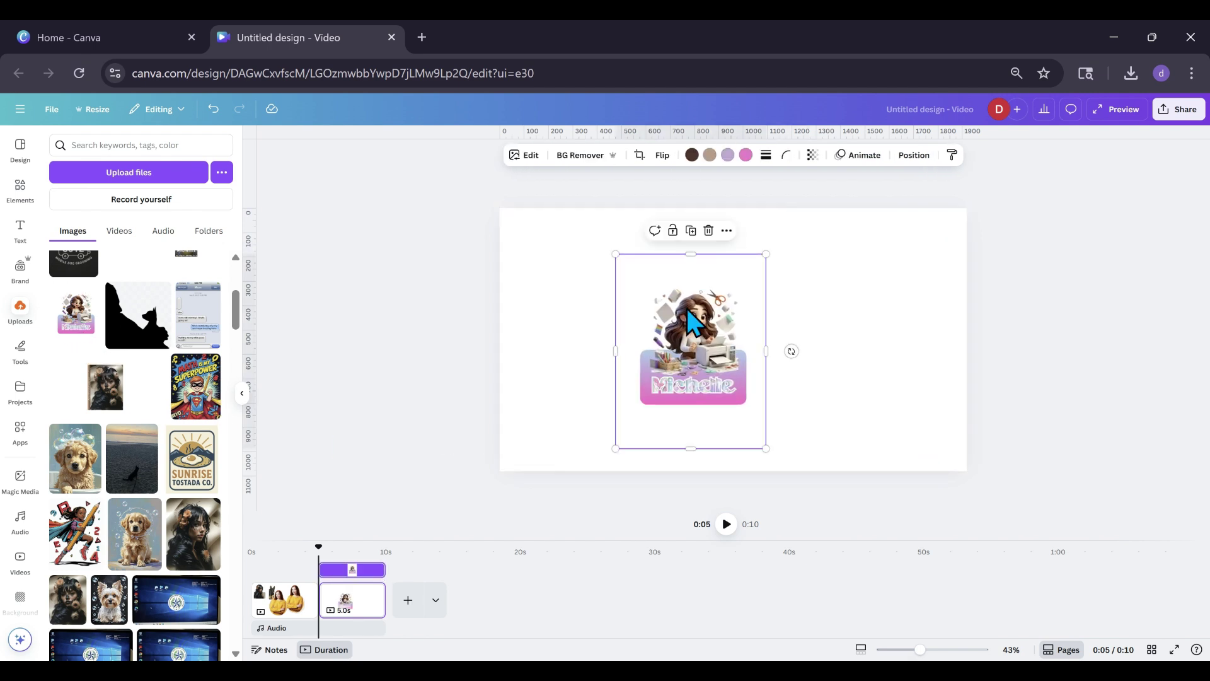
click(580, 293)
click(667, 156)
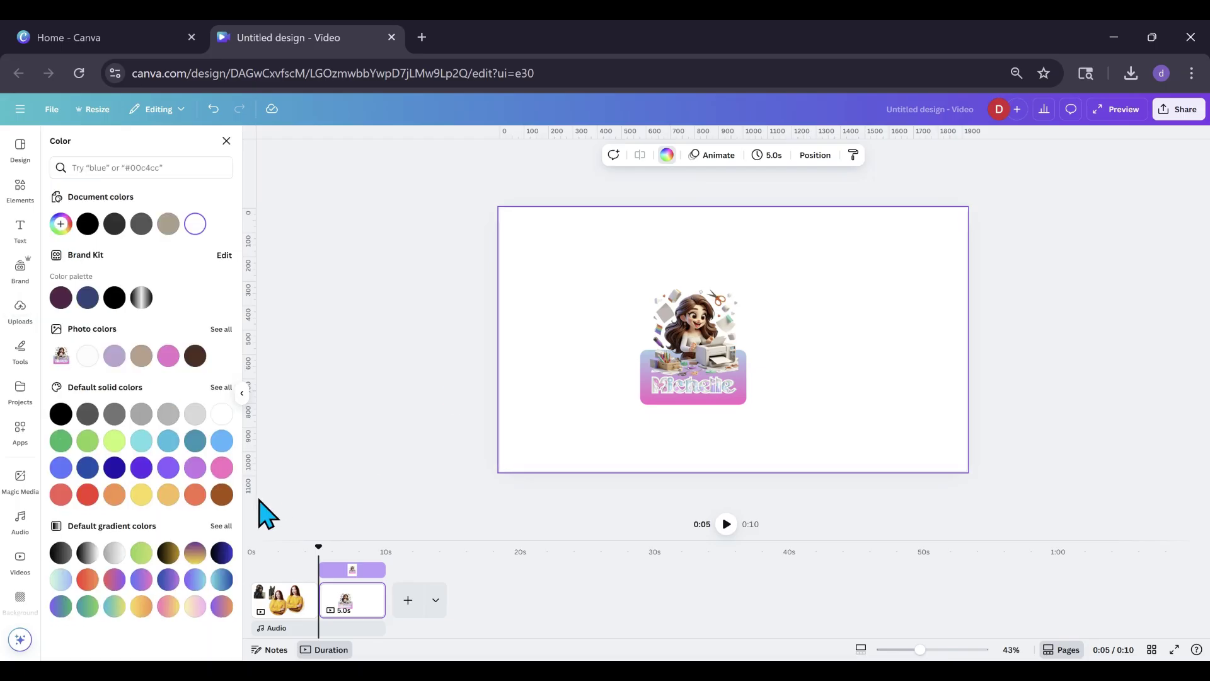
click(196, 414)
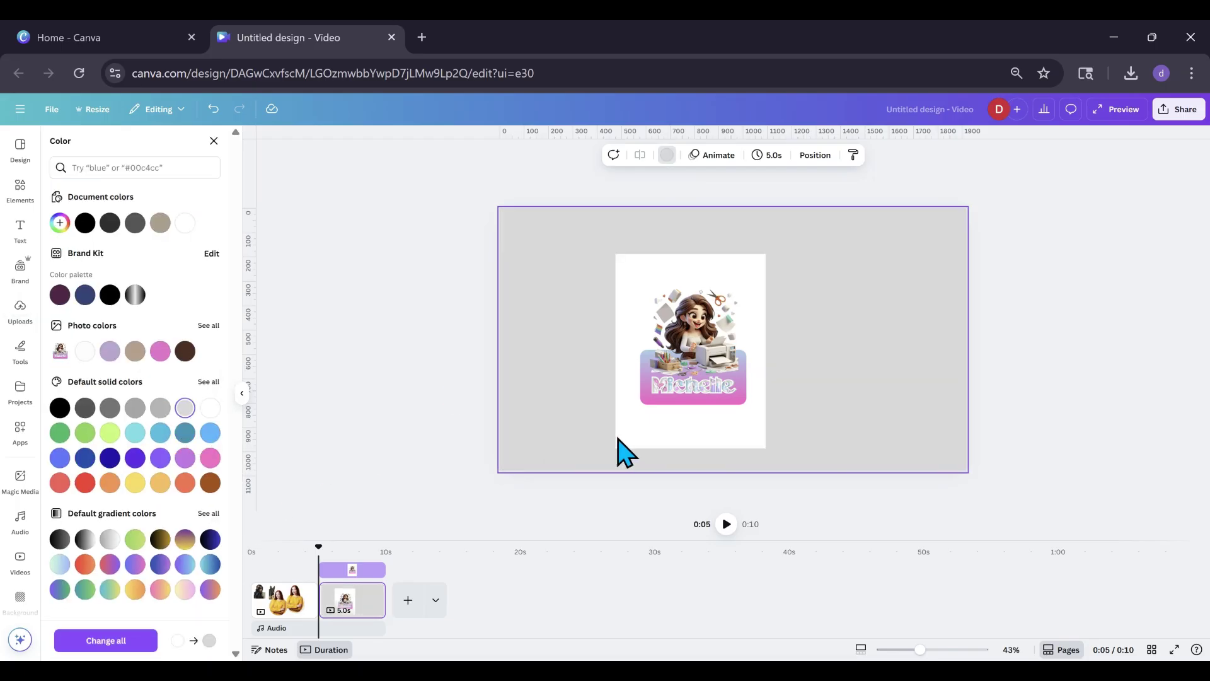
Step: Enlarge and reposition the illustration, then remove its white background
drag(650, 419, 693, 412)
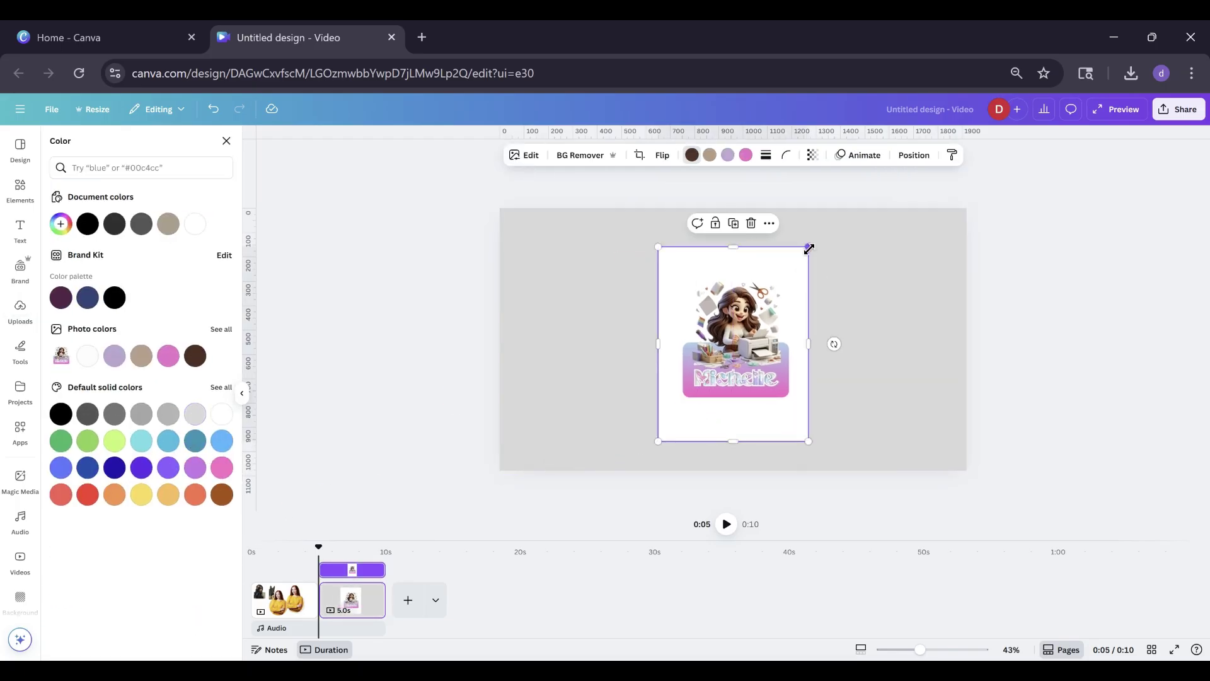
drag(809, 248, 842, 205)
drag(792, 348, 759, 377)
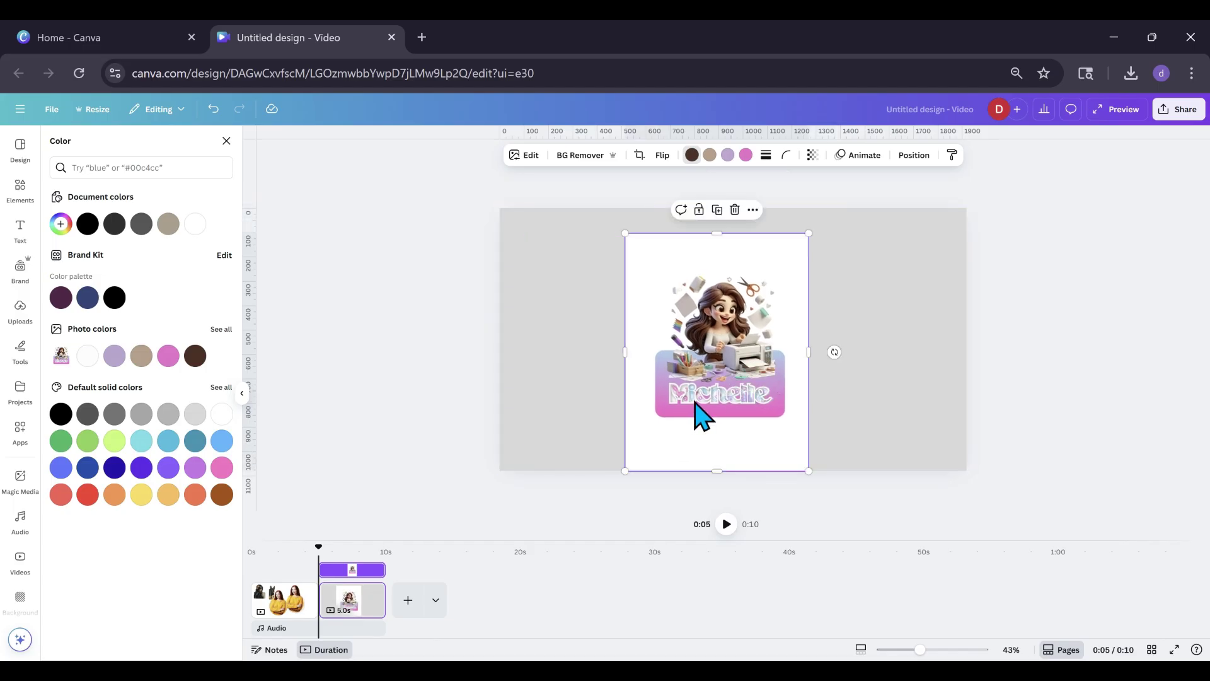
click(584, 158)
drag(684, 395, 661, 363)
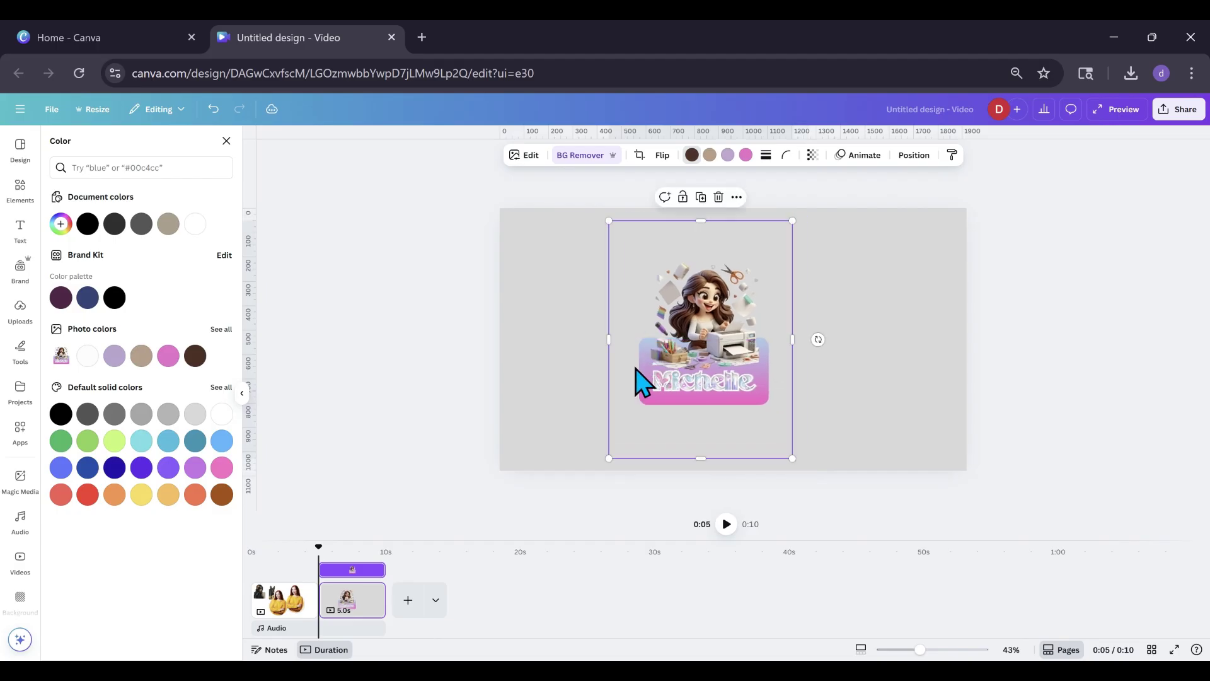
Step: Apply a white #FFFFFF Outline shadow of size 49, then move the sticker up-left
click(523, 157)
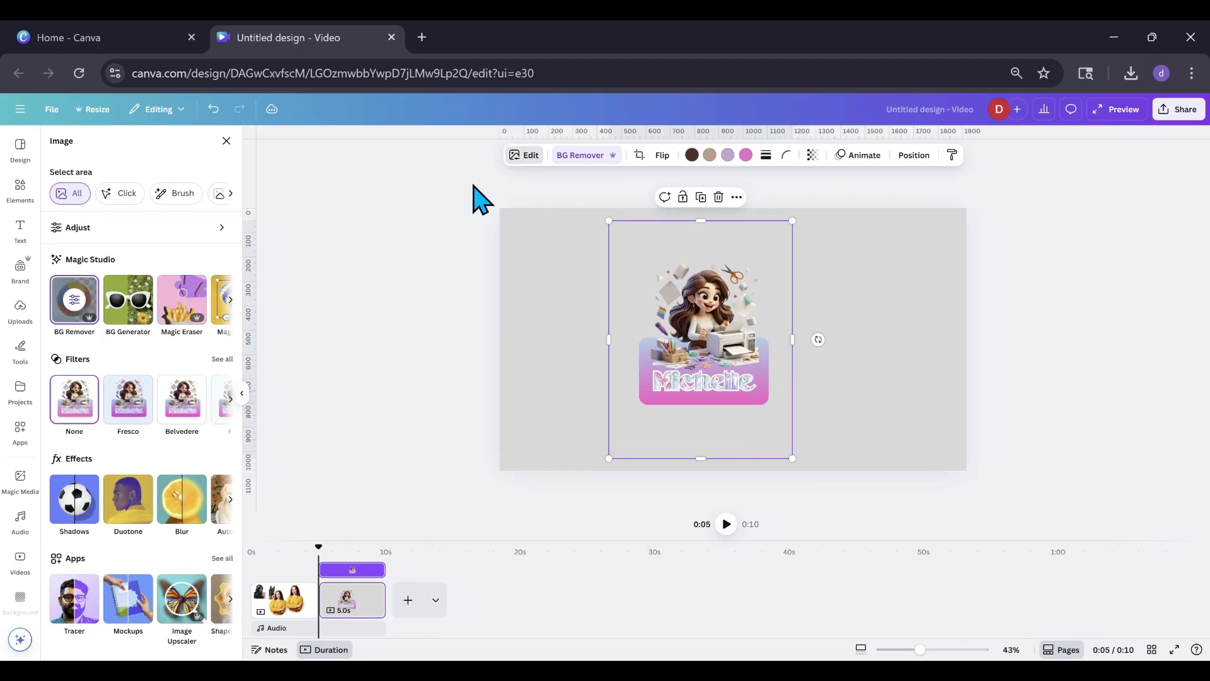
click(78, 512)
click(203, 281)
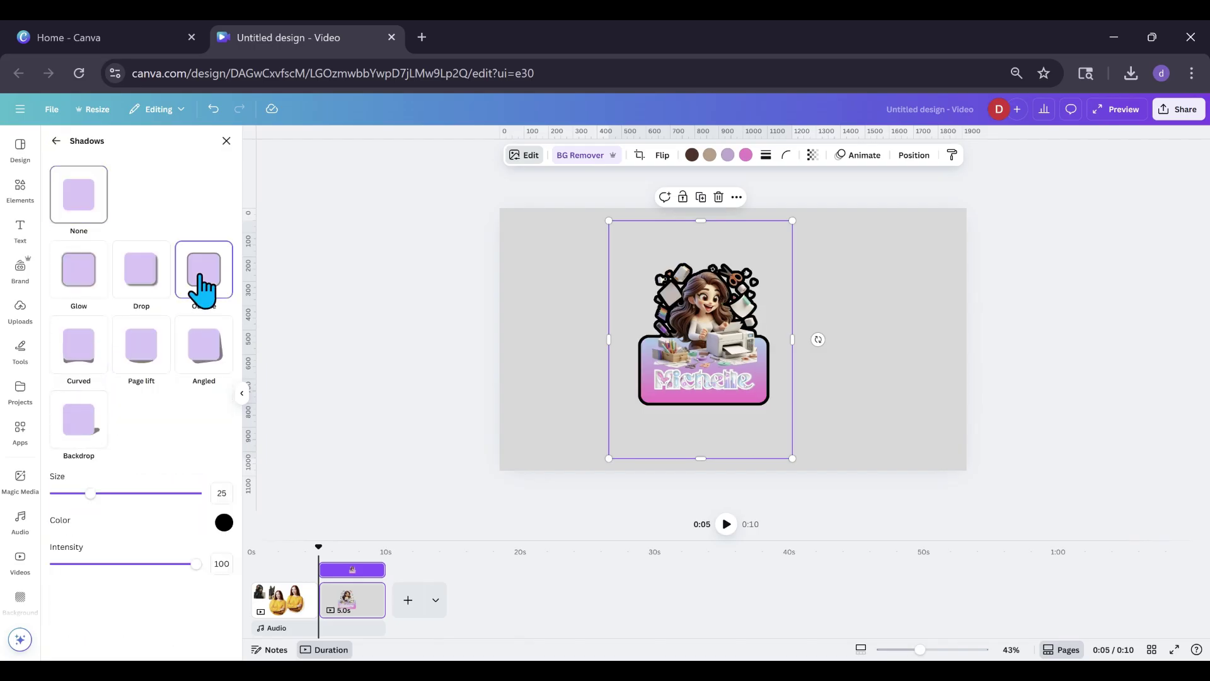
click(227, 526)
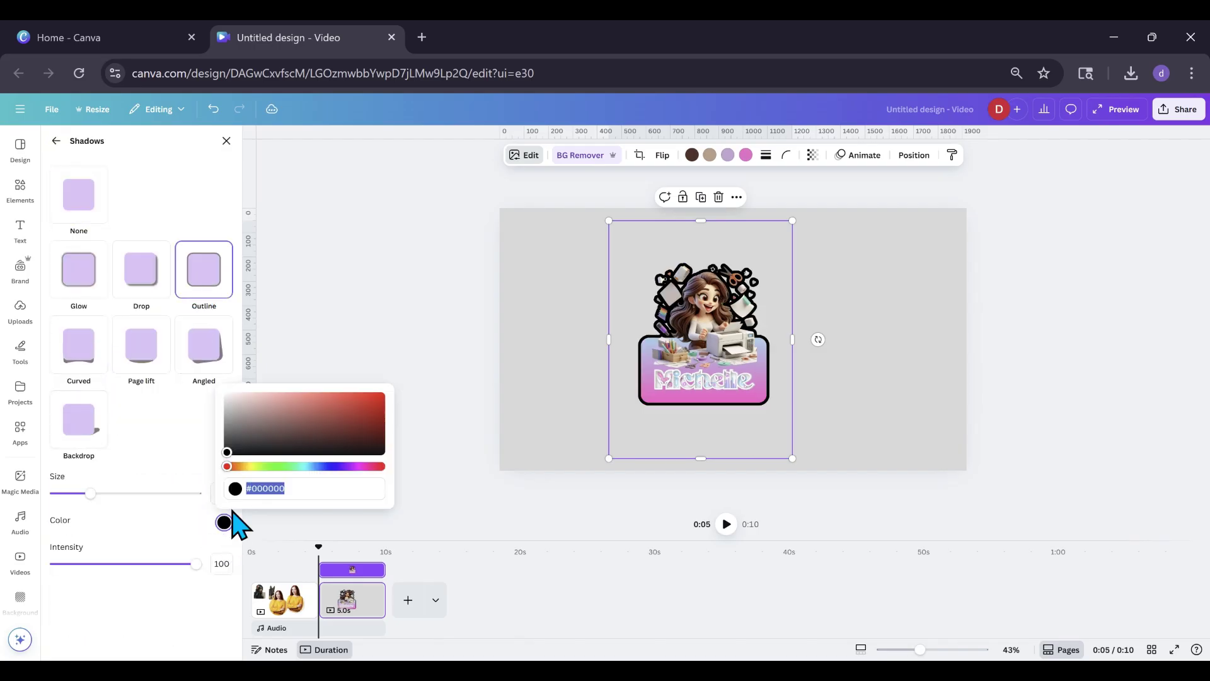
drag(227, 452, 207, 387)
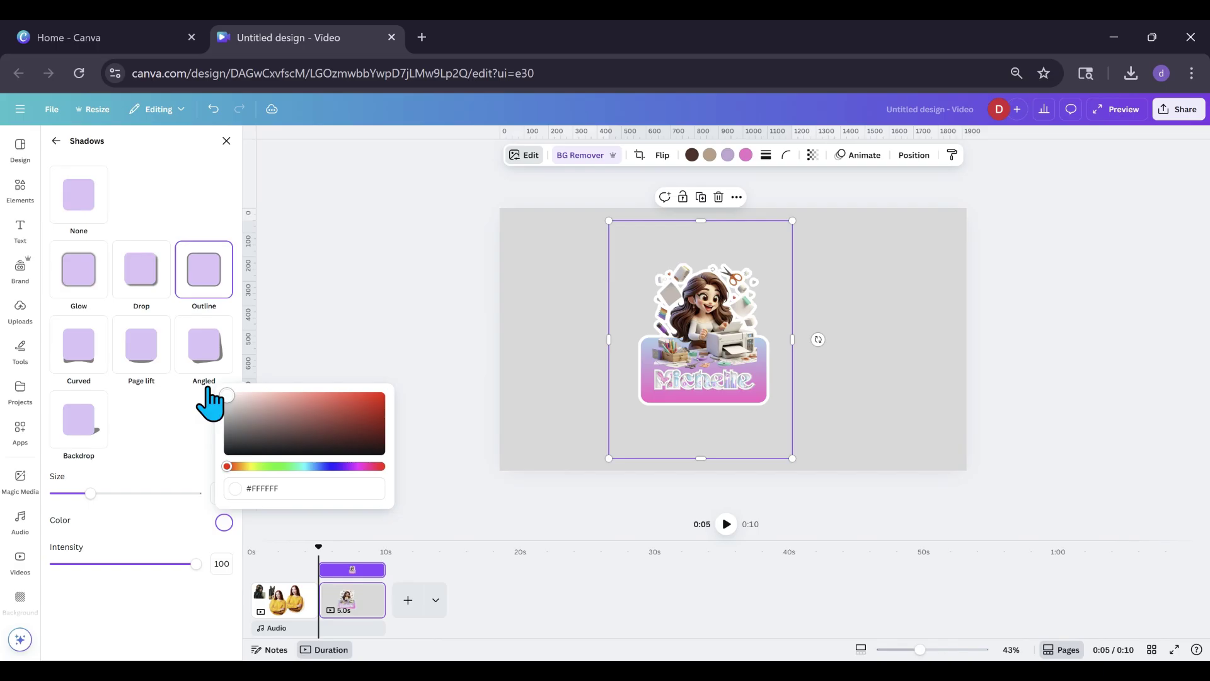
drag(91, 493, 114, 493)
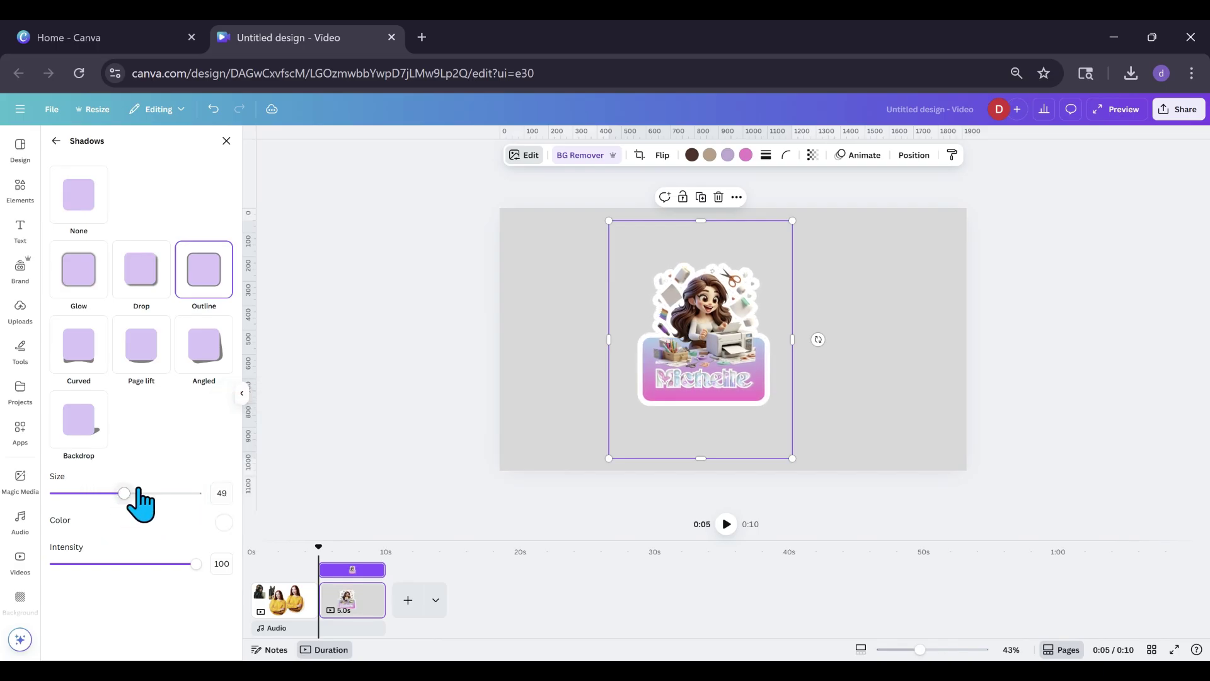
drag(738, 434, 635, 425)
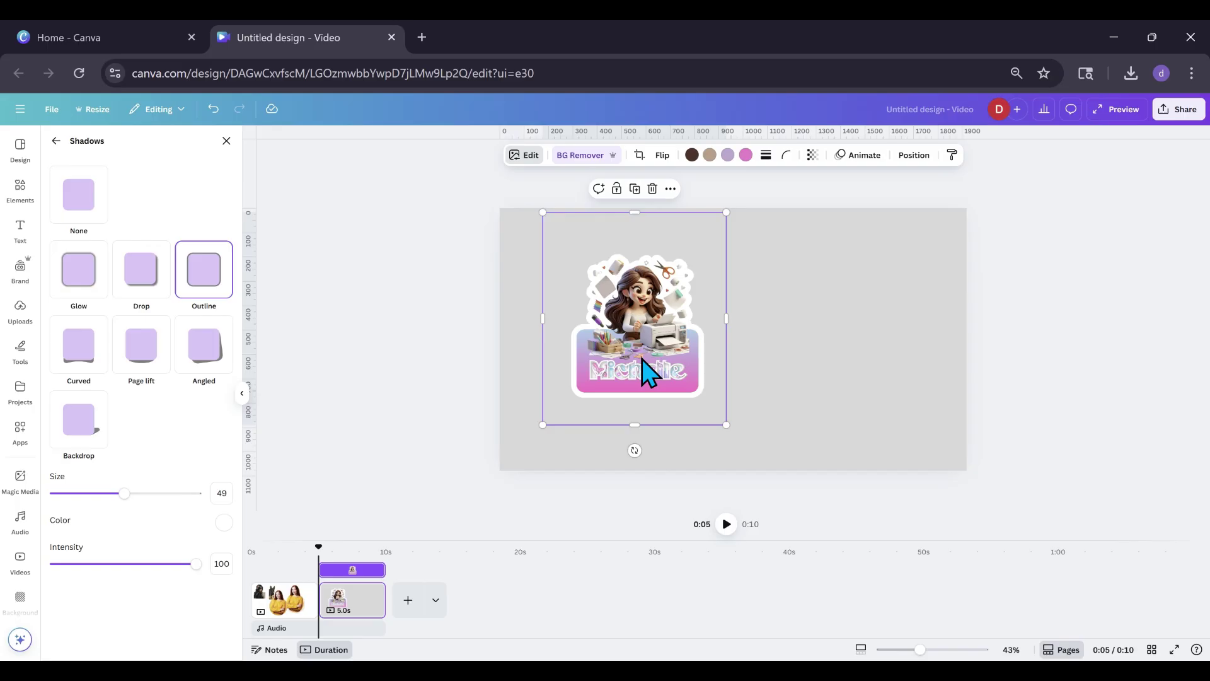